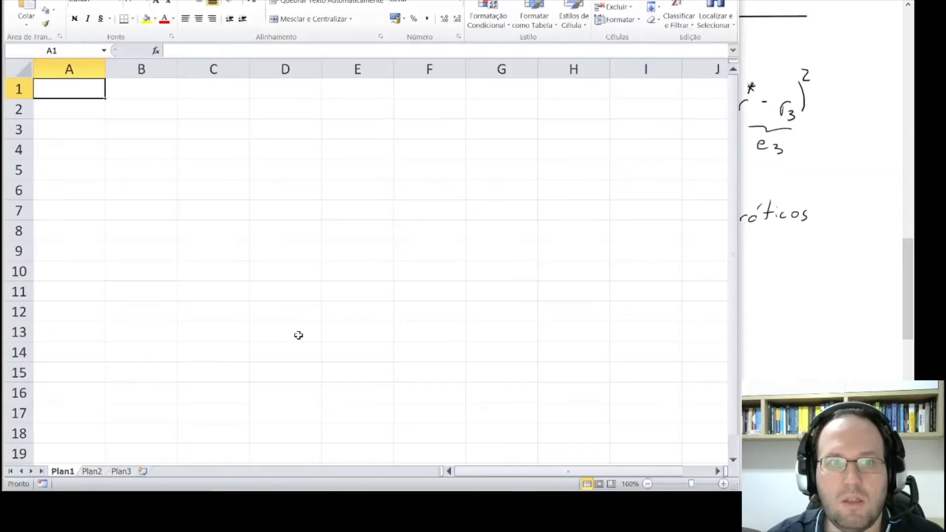
Step: Enter the measurements 2,5, 2,4 and 2,9 in cells A1 to A3
text(2,5)
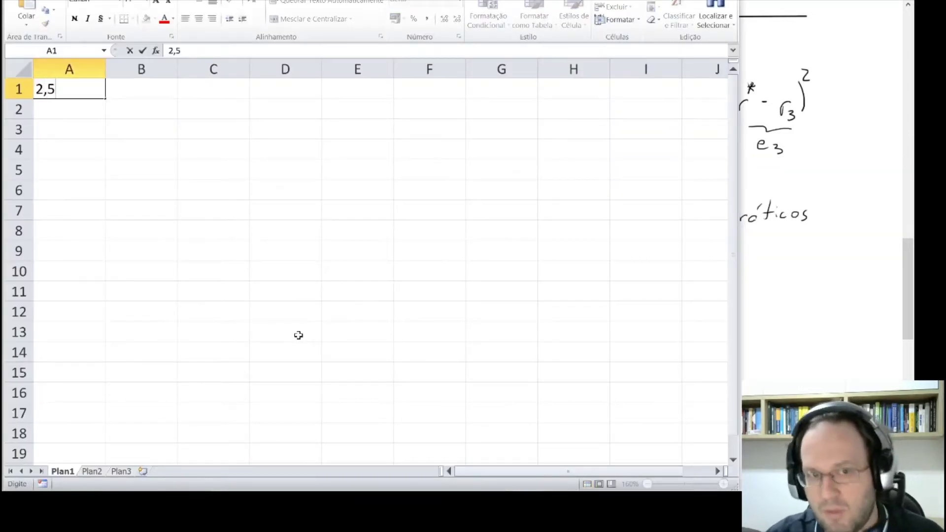
key(Return)
text(2,4)
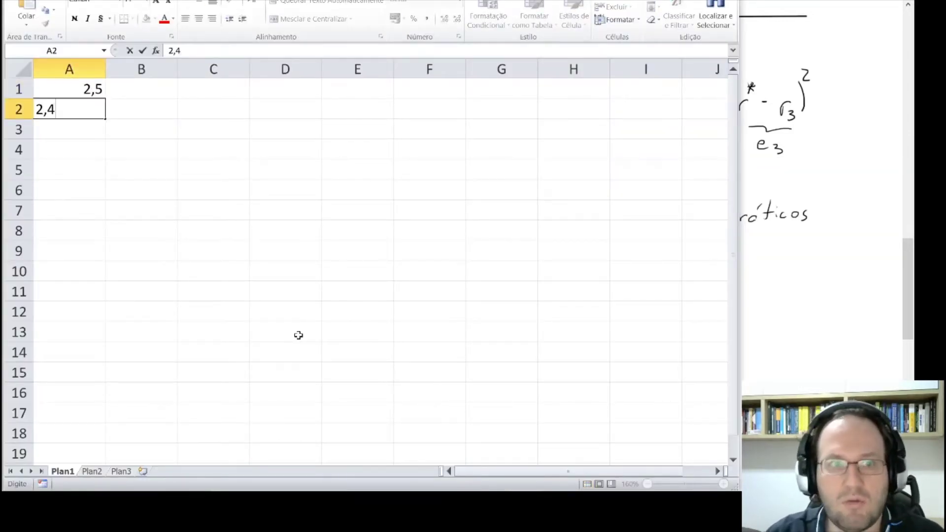
key(Return)
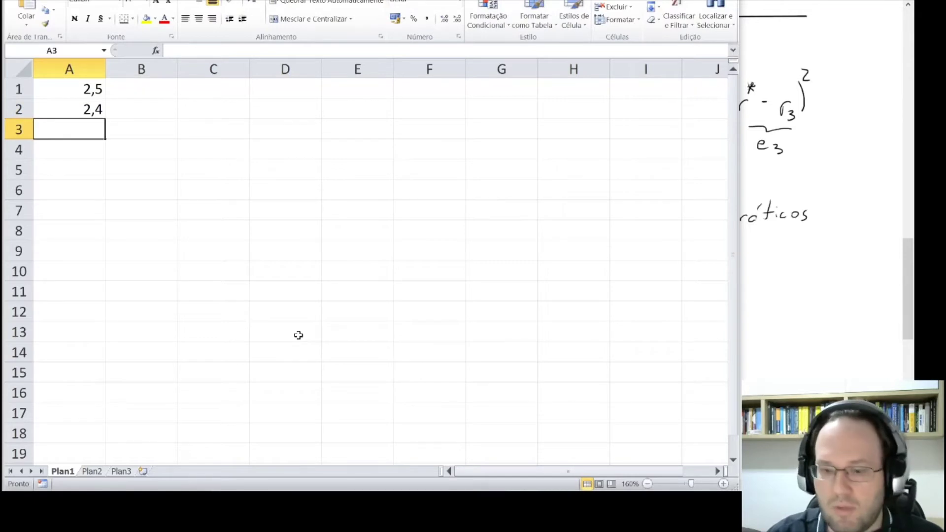
text(2,9)
key(Return)
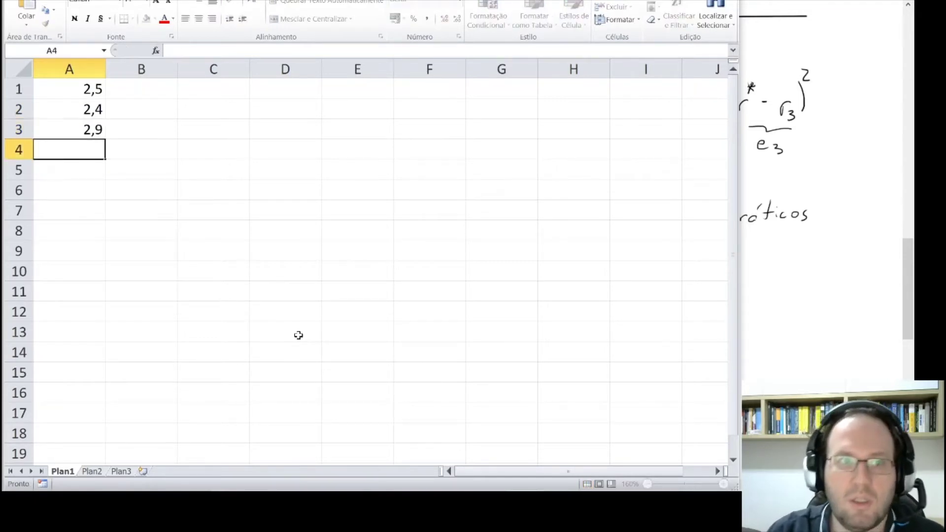
Step: Move the three measurements from A1:A3 to B5:B7
key(Up)
key(Up)
key(Up)
key(shift+Down)
key(shift+Down)
key(ctrl+c)
key(Right)
key(Down)
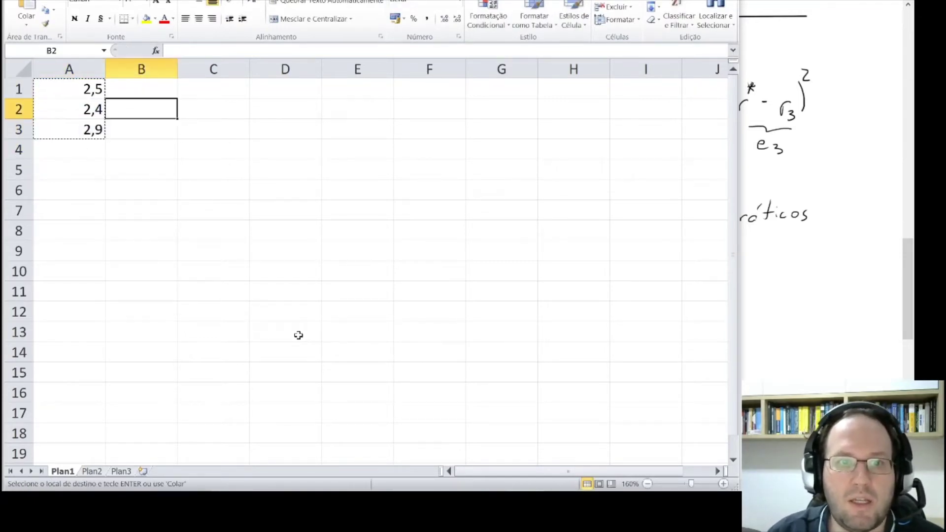
key(Down)
key(Down)
key(Down)
key(ctrl+v)
Step: Add the header "Medidas" in B4 above the measurements
key(Up)
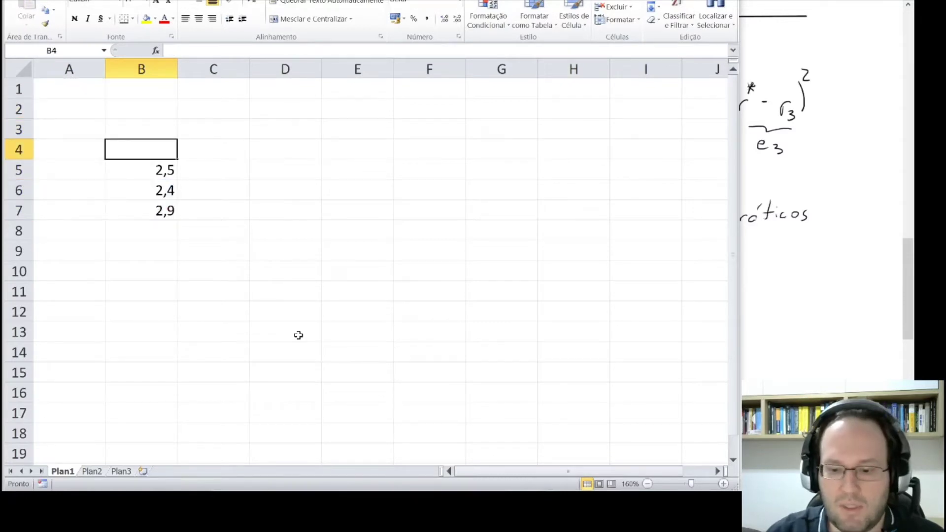
text(Medidas)
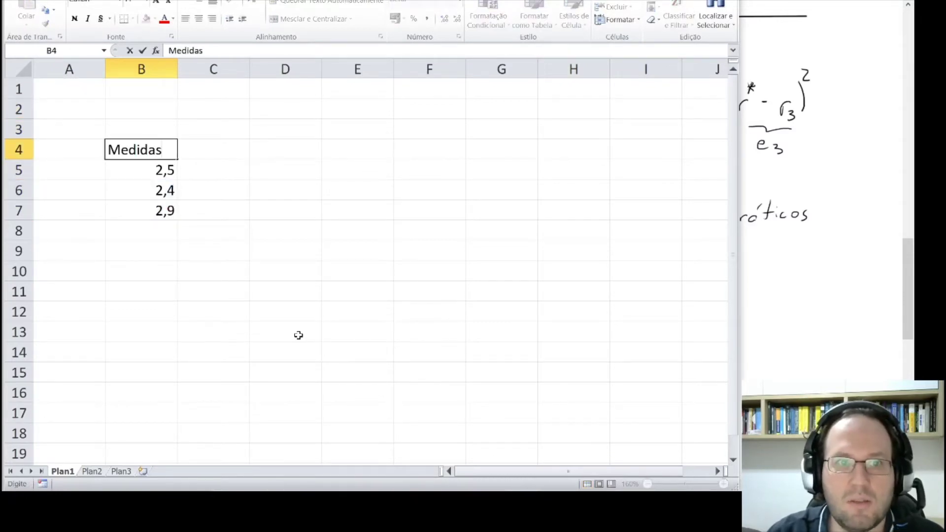
key(Return)
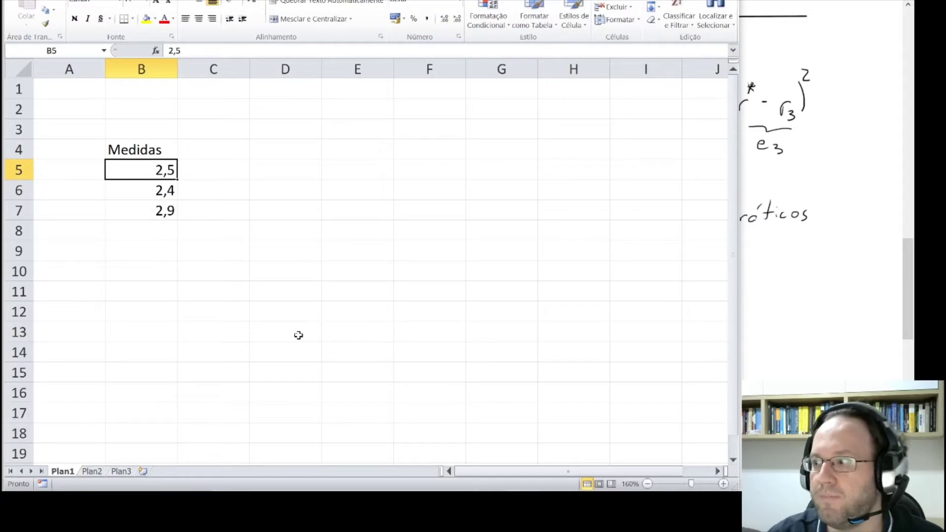
Step: Enter the label "Raio real" in B10, below the measurements
key(Down)
key(Down)
key(Down)
key(Down)
key(Down)
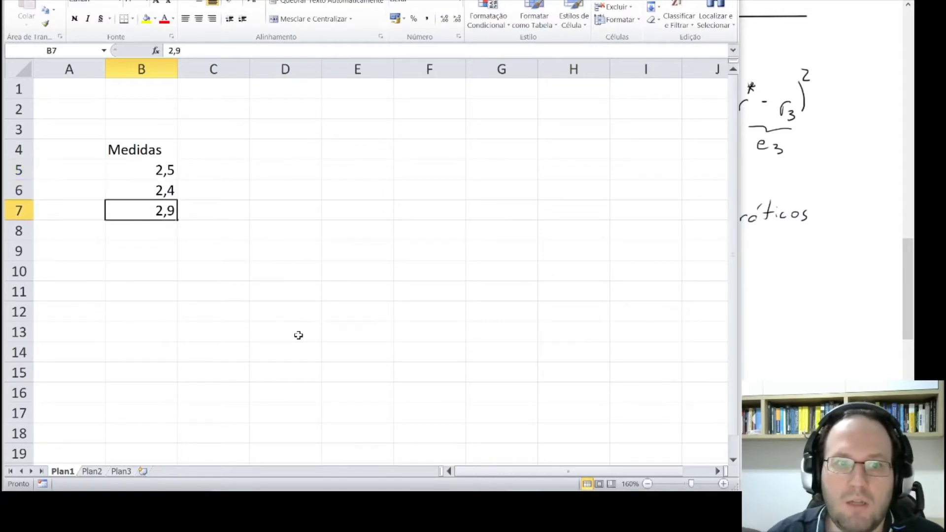
text(Raio real)
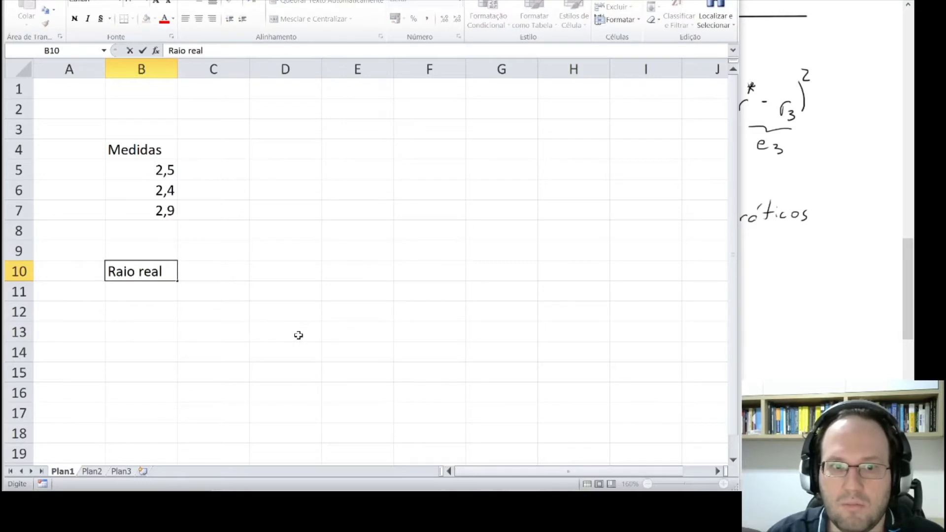
Step: Fill cell C10, beside the "Raio real" label, with the green theme colour
key(Tab)
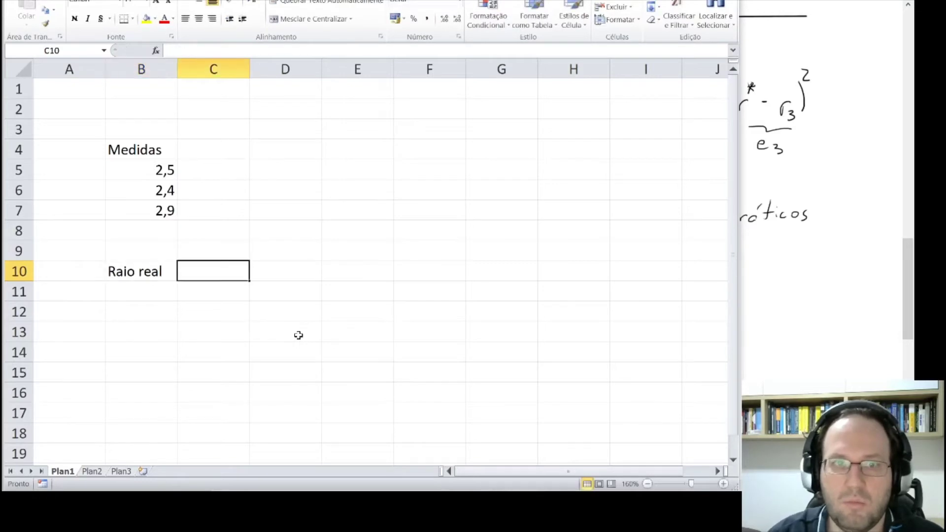
click(154, 19)
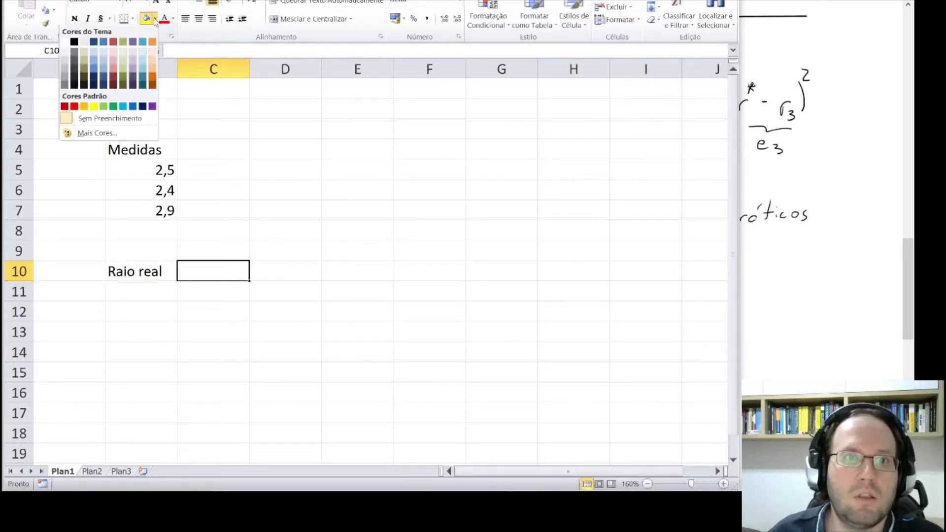
click(122, 41)
click(326, 345)
click(194, 279)
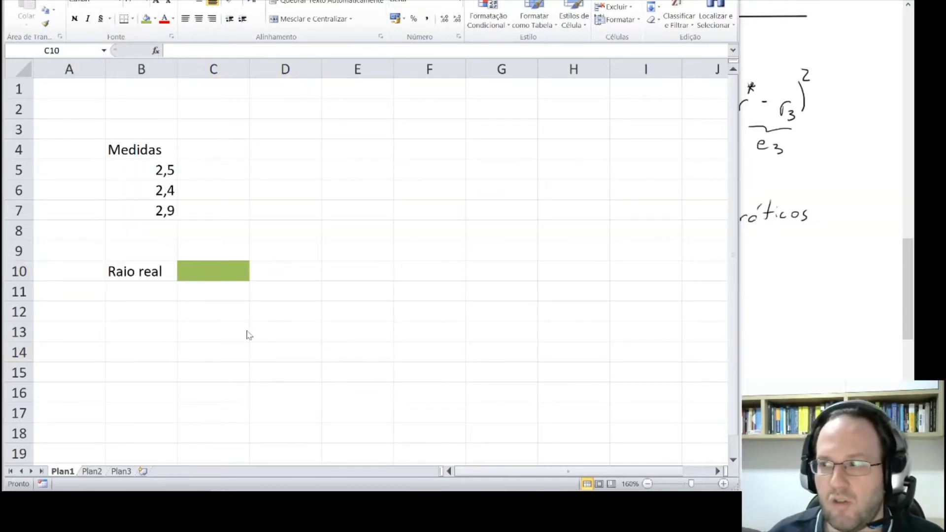
Step: Check the error formulas in the handwritten notes and add the header "Erros" in C4 of the spreadsheet
key(alt+Tab)
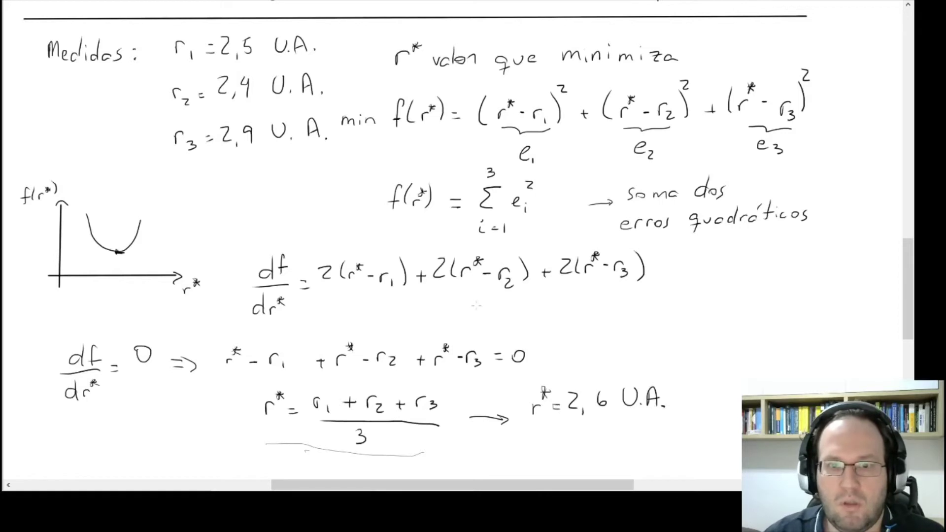
key(alt+Tab)
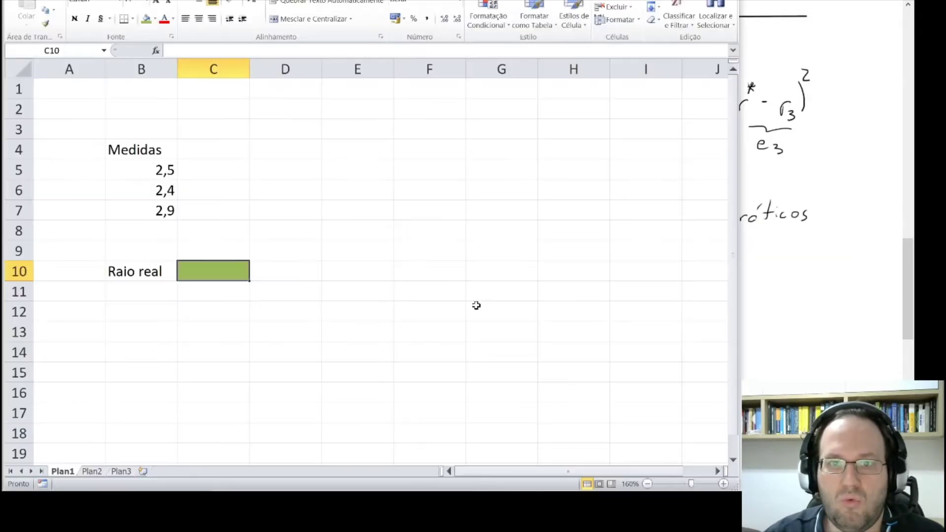
key(Up)
key(Up)
key(Up)
key(Up)
key(Up)
key(Up)
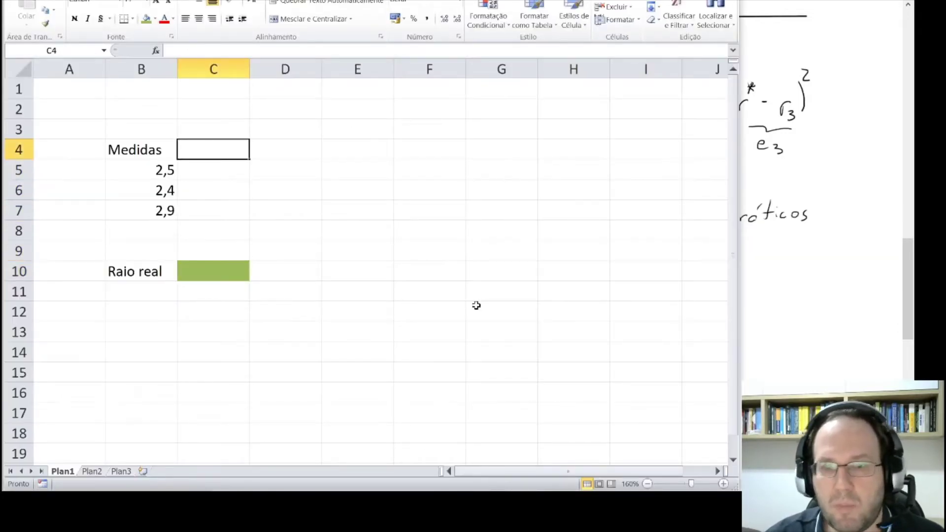
text(Err)
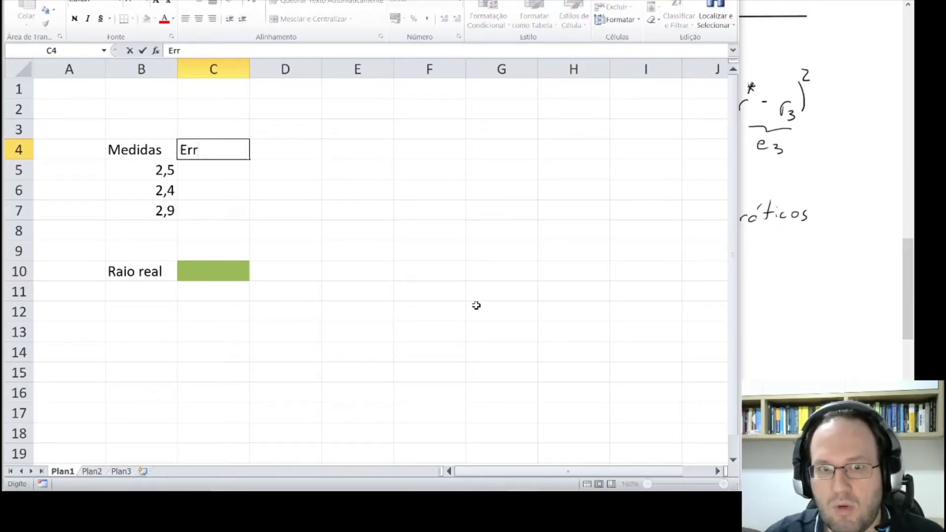
text(os)
key(Return)
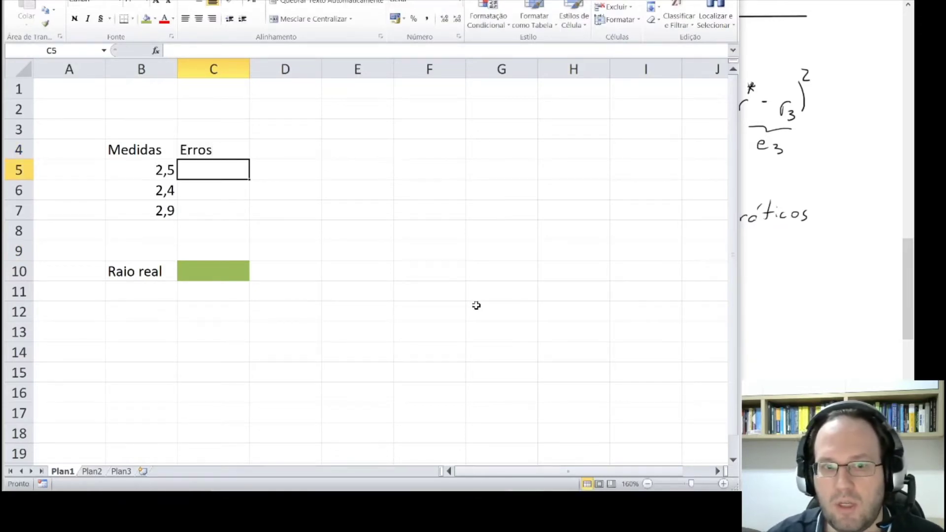
Step: Enter 3 as the trial value for the real radius in C10
key(Down)
key(Down)
key(Down)
key(Down)
key(Down)
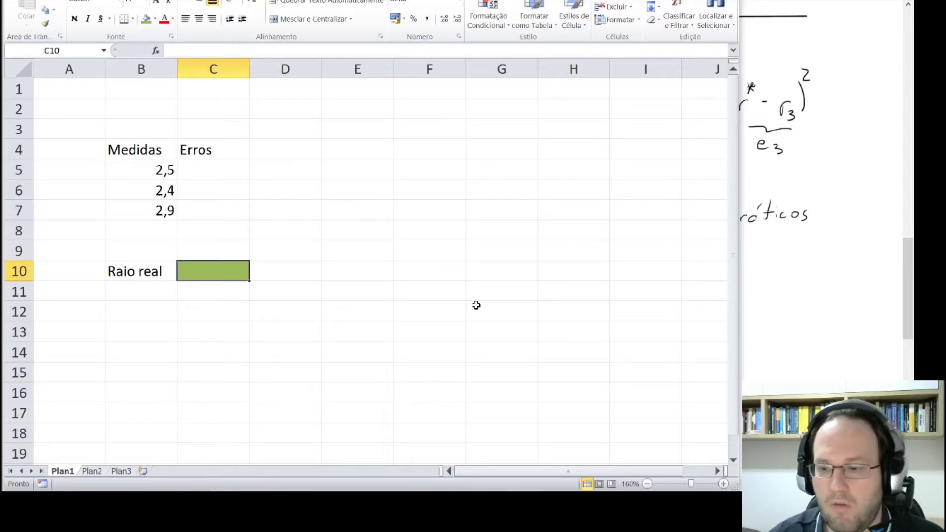
text(3)
key(Return)
Step: Calculate the first measurement's error in C5 with the formula =B5-$C$10, keeping the radius reference absolute
key(Up)
key(Up)
key(Up)
key(Up)
key(Up)
key(Up)
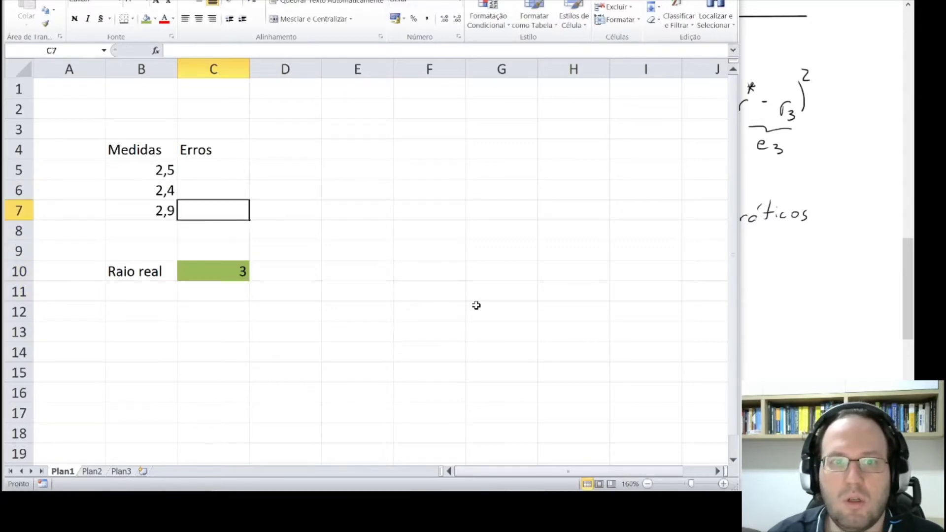
text(=)
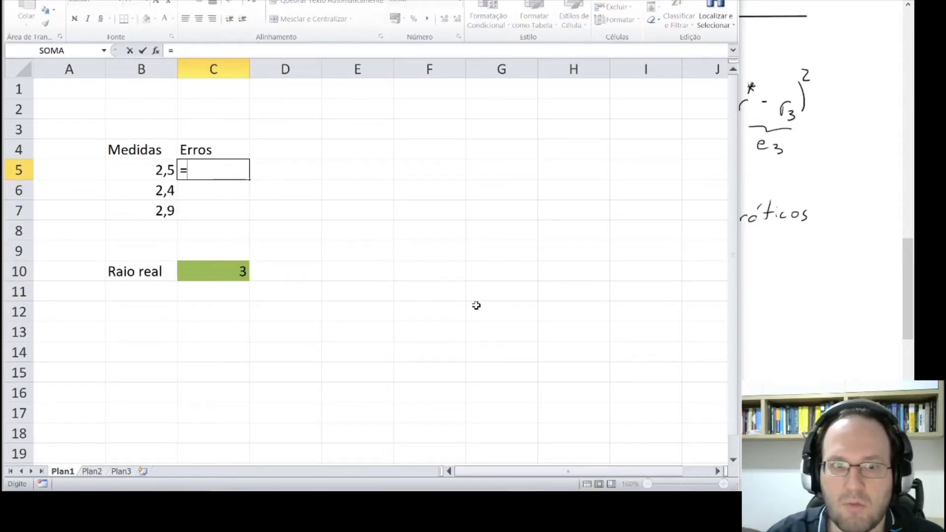
key(Left)
text(-)
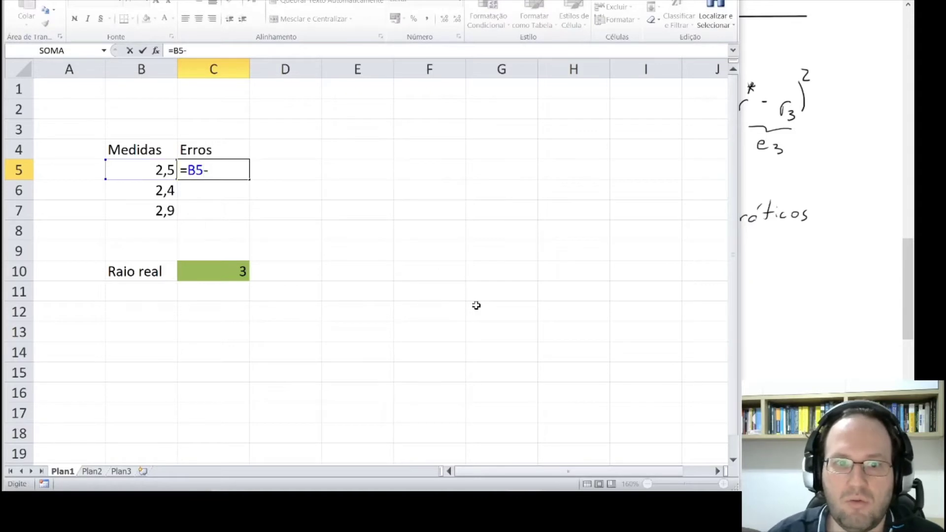
key(Down)
key(Down)
key(Down)
key(Down)
key(Down)
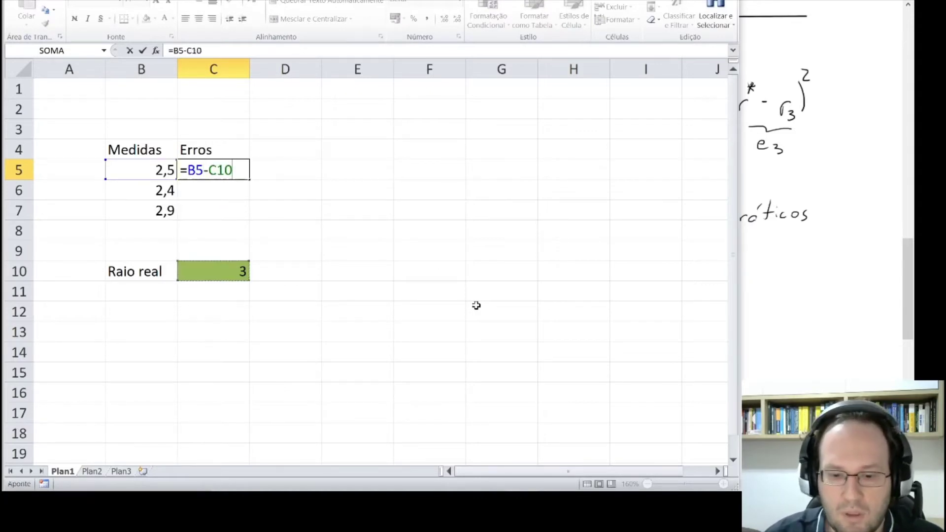
key(F4)
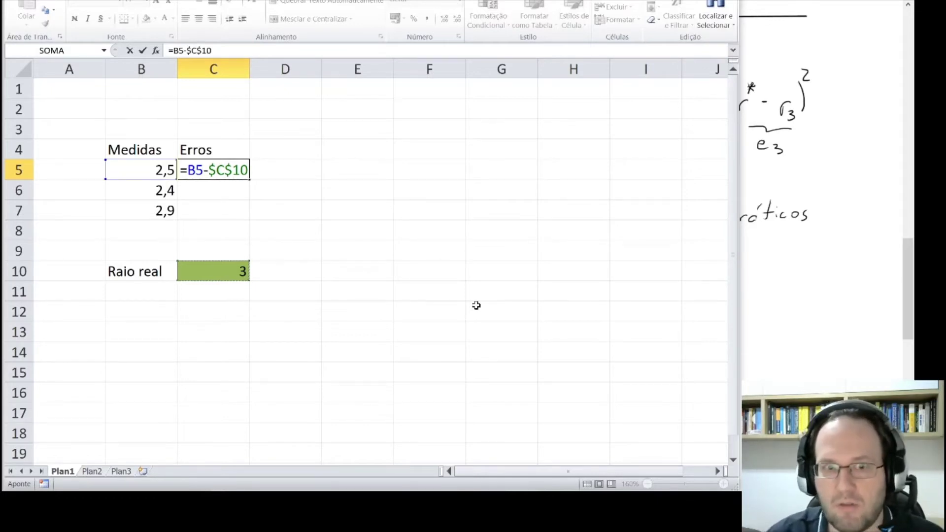
key(Return)
Step: Copy the error formula from C5 down to C7
key(Up)
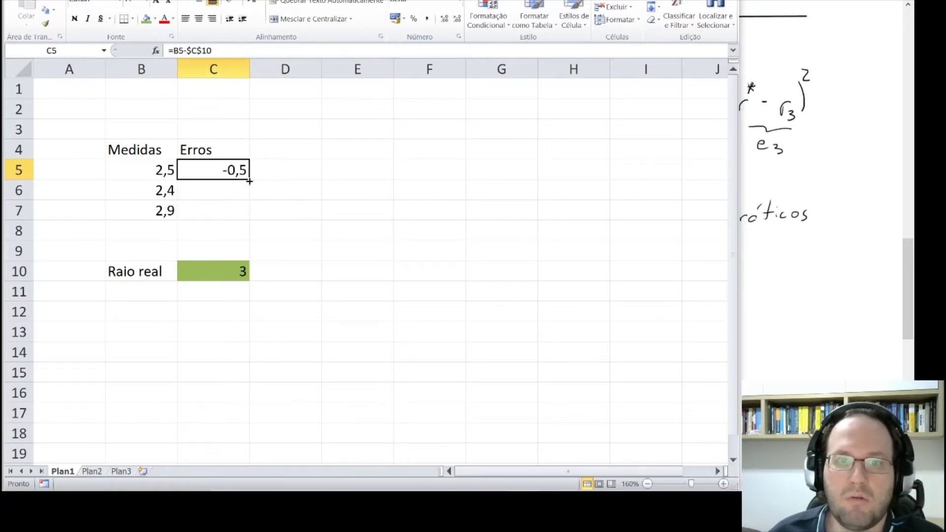
drag(249, 180, 249, 217)
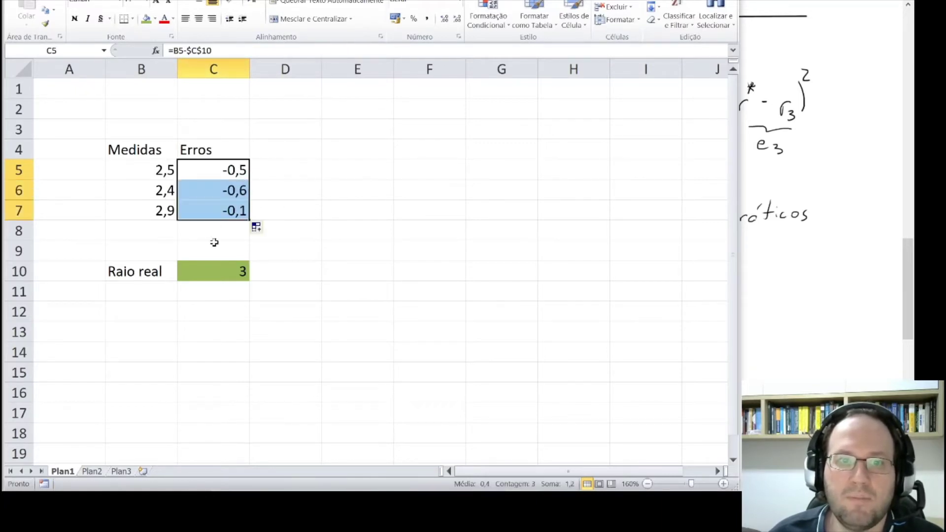
Step: Examine the formulas in C5 to C7 to check which measurement and radius cells each one references
click(229, 194)
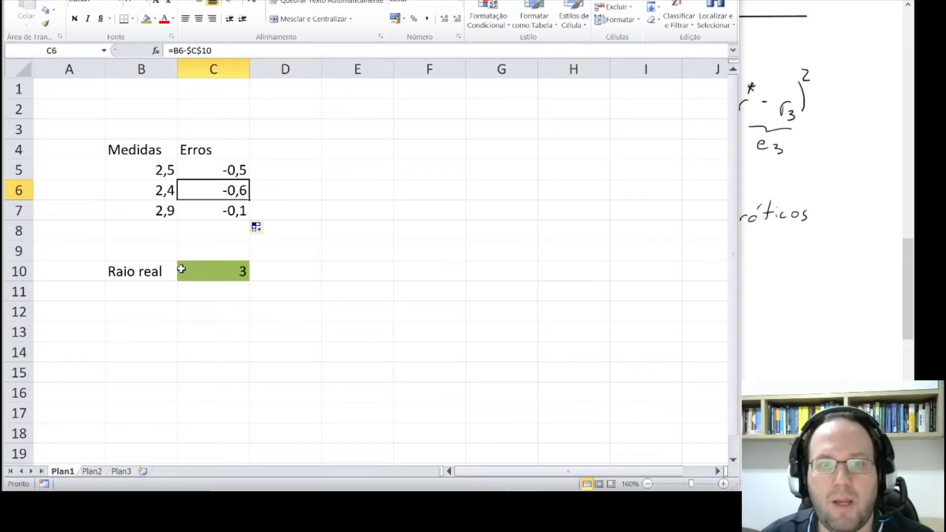
key(Up)
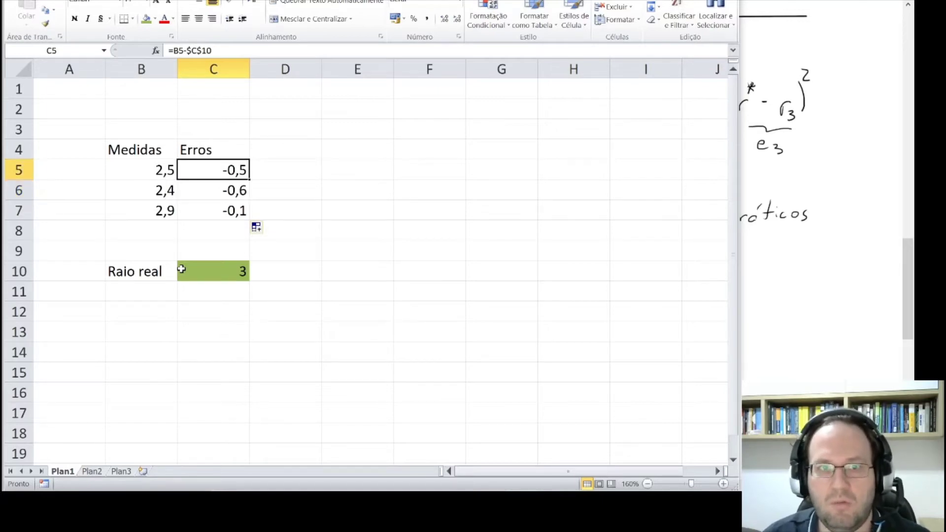
key(Down)
key(Down)
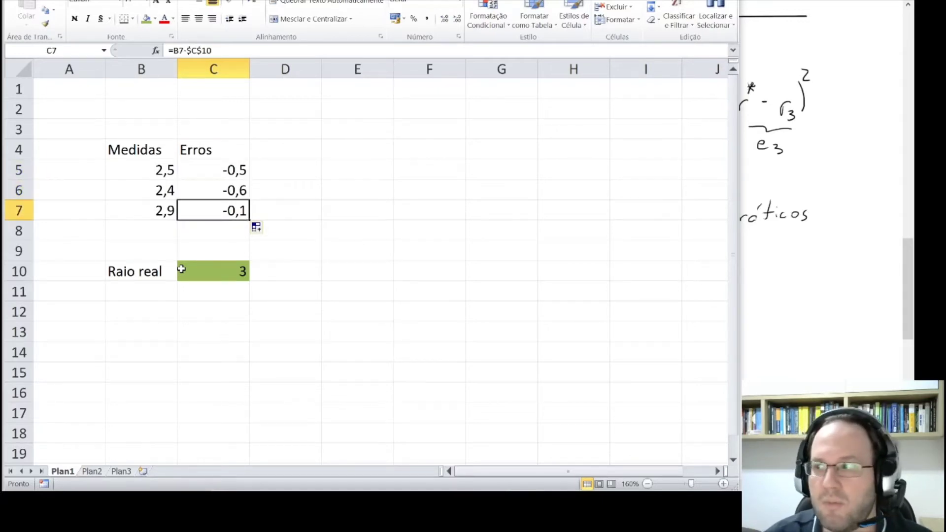
key(Up)
key(Up)
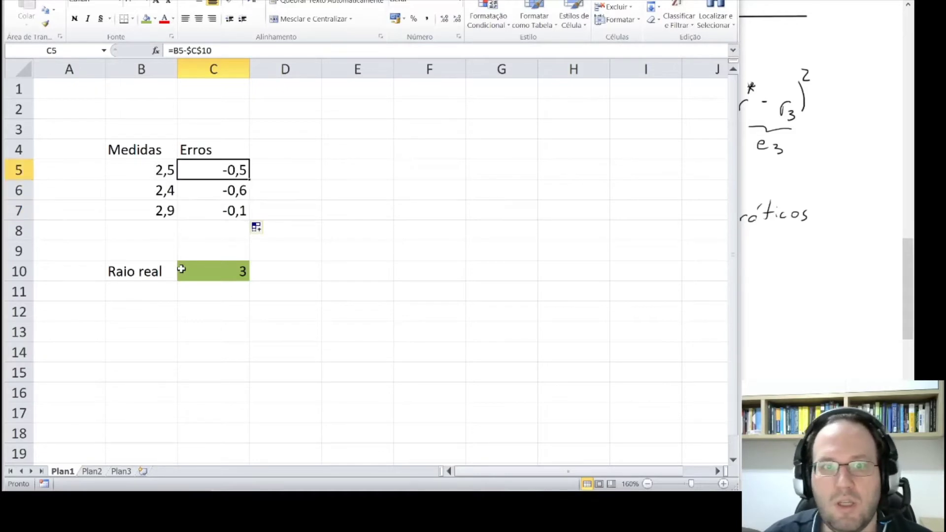
key(Down)
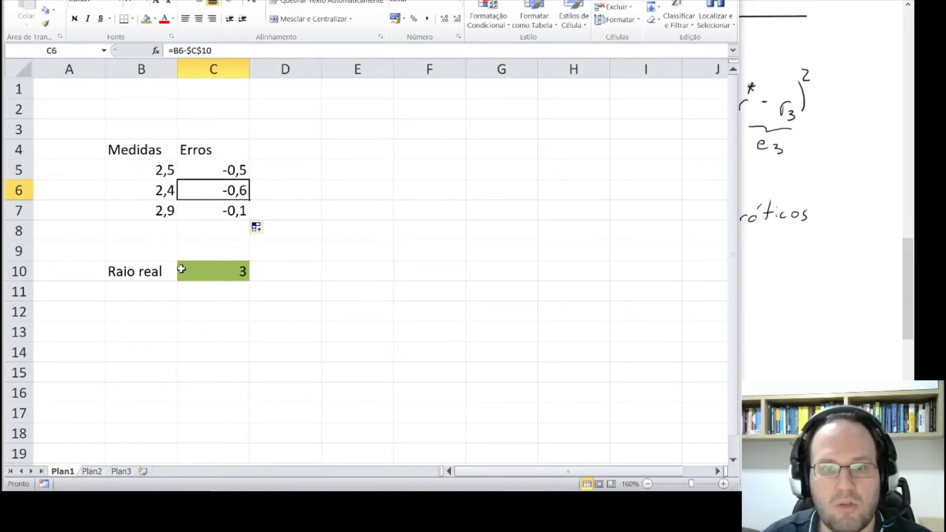
key(Down)
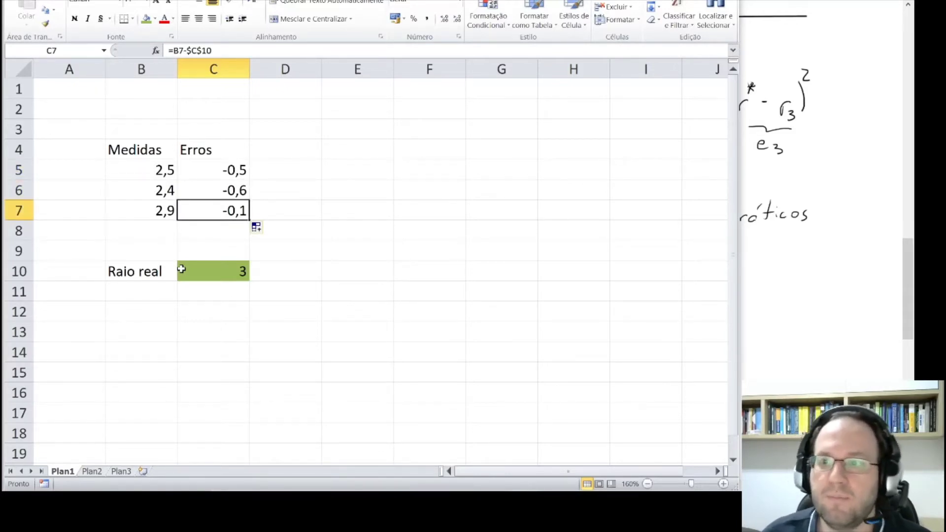
Step: Narrow the spreadsheet window to read the sum of squared errors in the notes behind it, and widen it again
drag(739, 203, 397, 203)
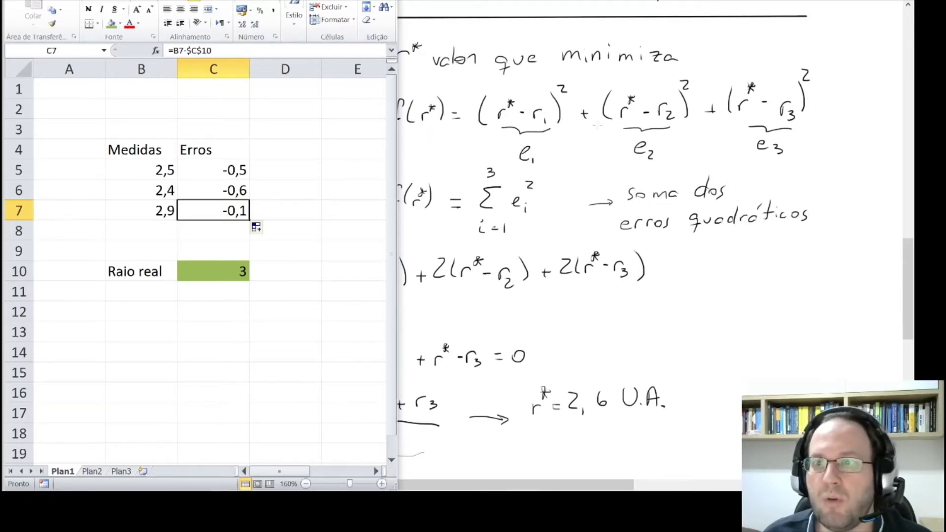
drag(399, 233, 747, 236)
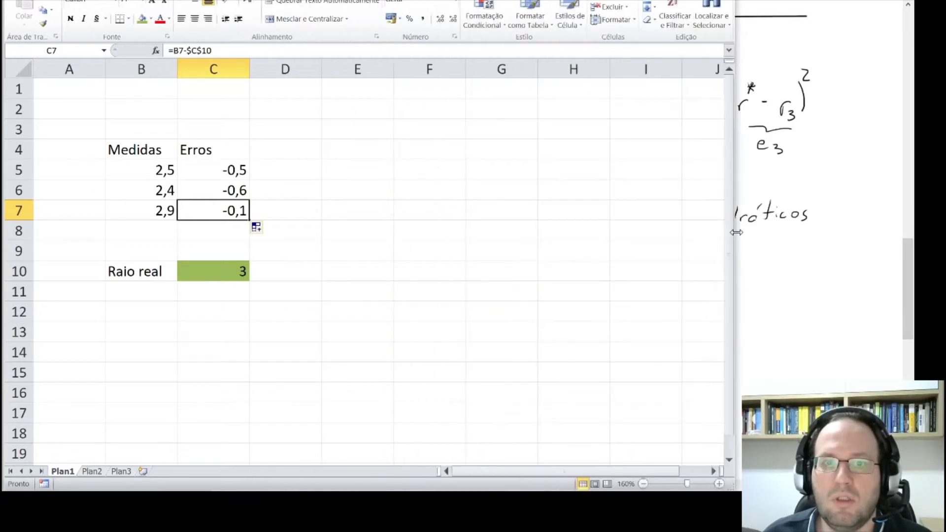
Step: Add the heading "Erros quadráticos" in D4, beside the errors heading
click(304, 157)
text(Erro)
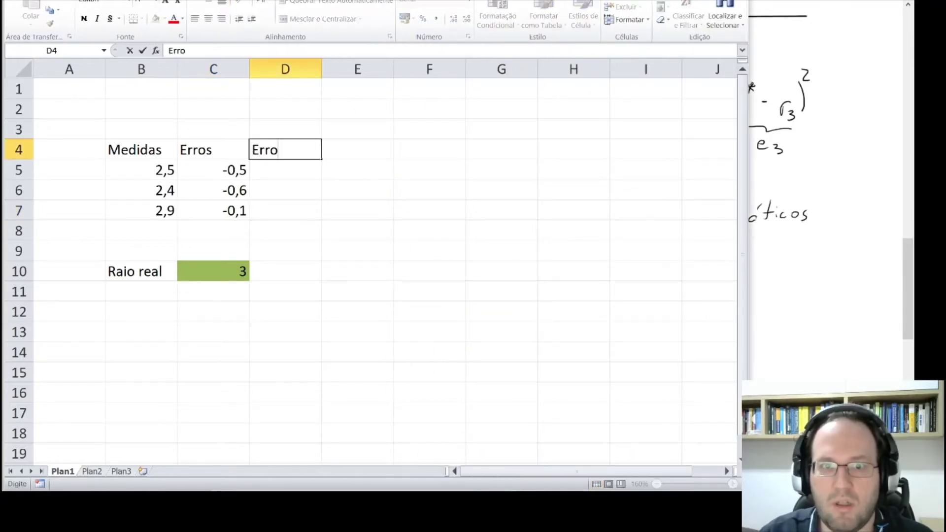
text(s quadráticos)
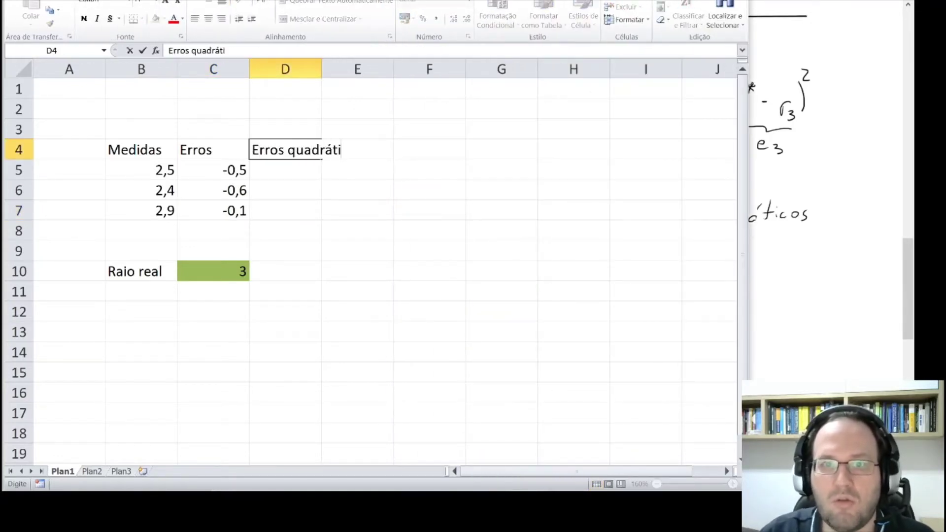
key(Return)
Step: Square the first error in D5 with the formula =C5^2 and copy it down to D7
text(=)
key(Left)
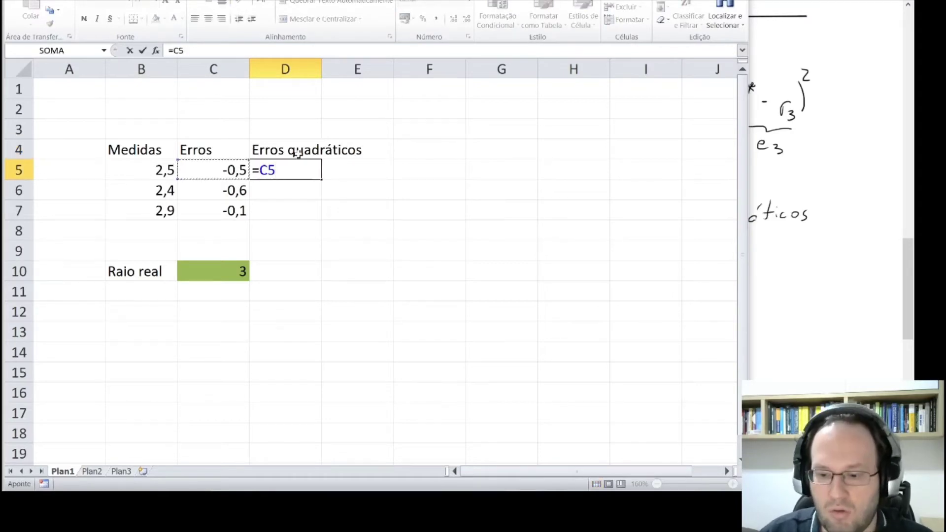
text(^2)
key(Return)
key(Up)
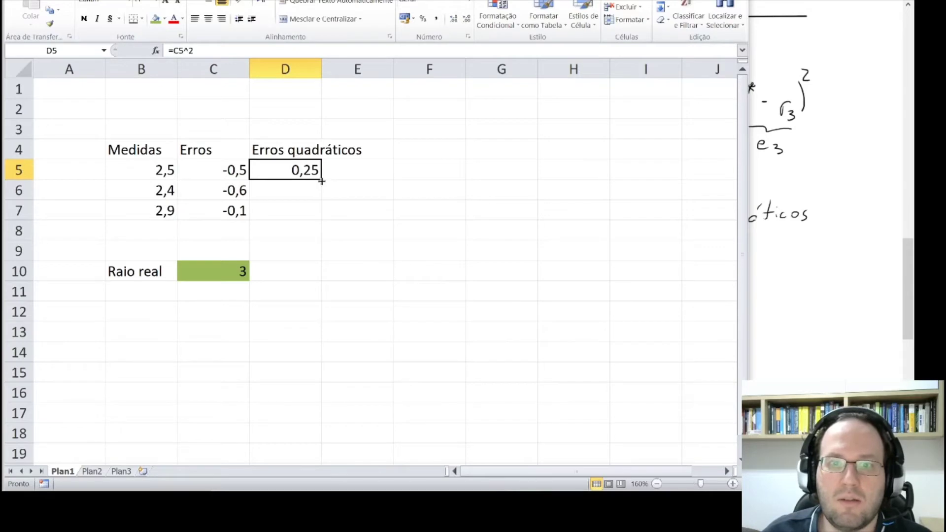
drag(321, 179, 321, 216)
click(306, 233)
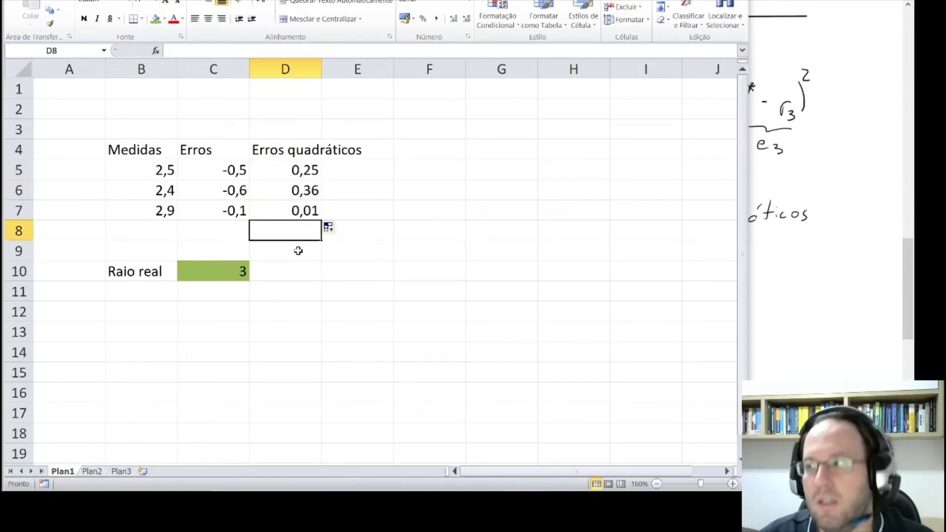
Step: Label B12 as "Erro total", two rows below the real radius label
key(Down)
key(Down)
key(Down)
key(Down)
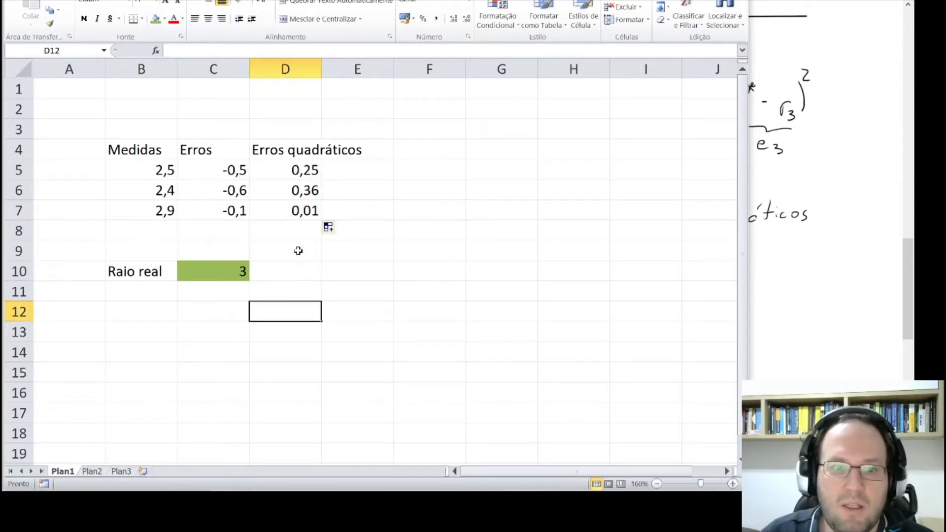
key(Left)
key(Left)
text(Erro total)
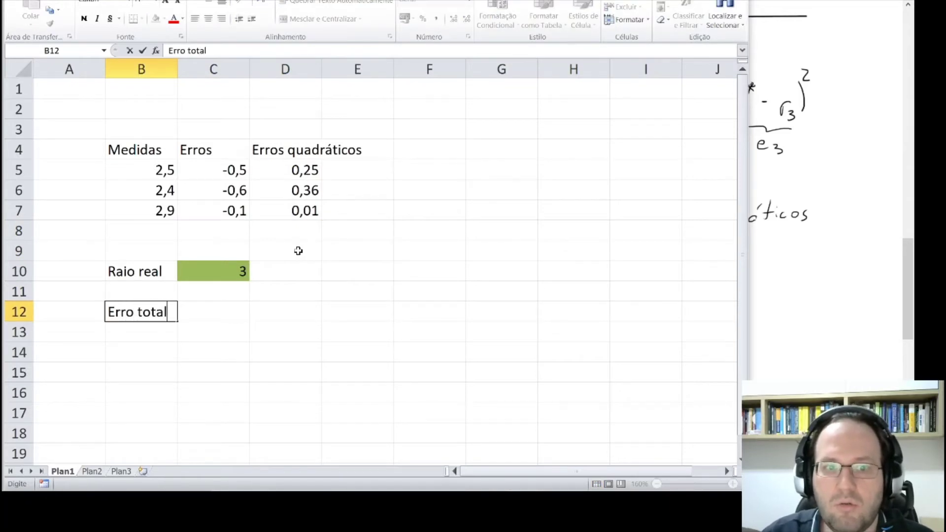
key(Return)
Step: Sum the squared errors in C12 with the formula =soma(D5:D7)
key(Up)
key(Right)
text(=s)
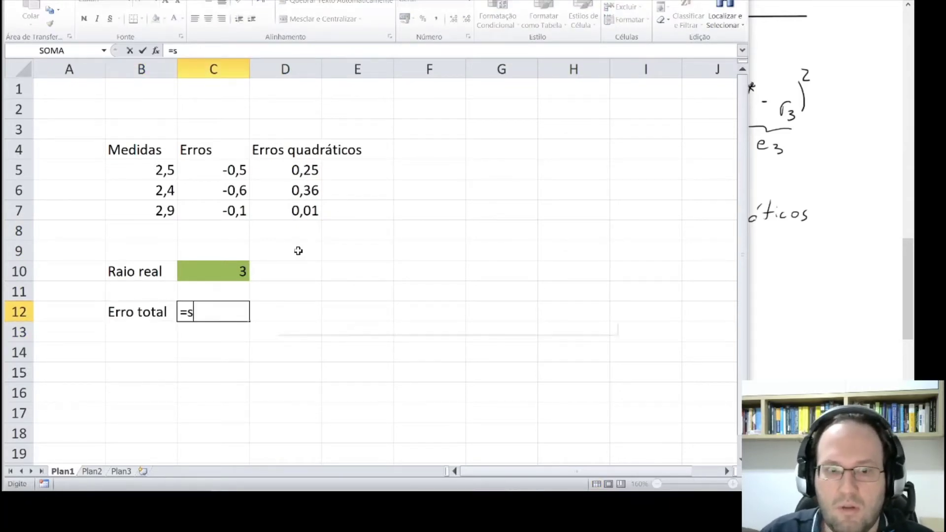
text(oma()
key(Up)
key(Up)
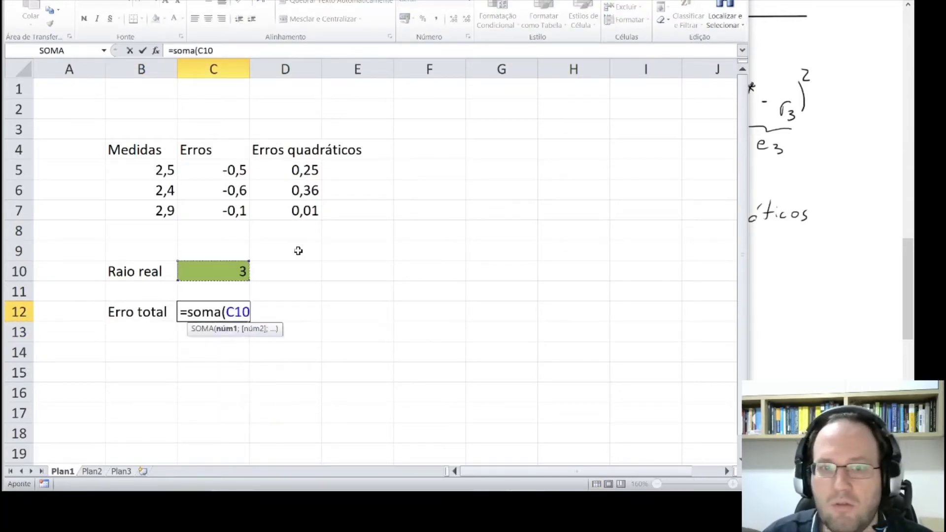
key(Up)
key(Up)
key(Up)
key(Right)
key(shift+Up)
key(shift+Up)
text())
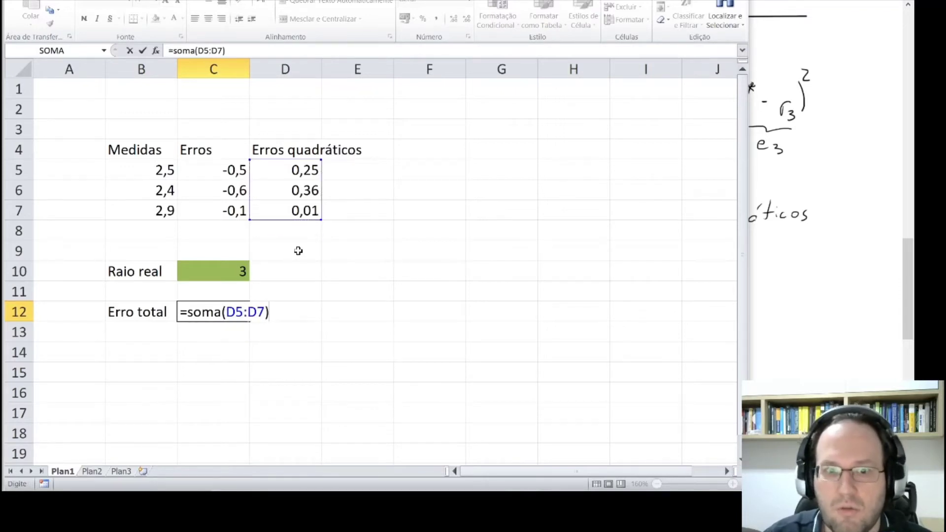
key(Return)
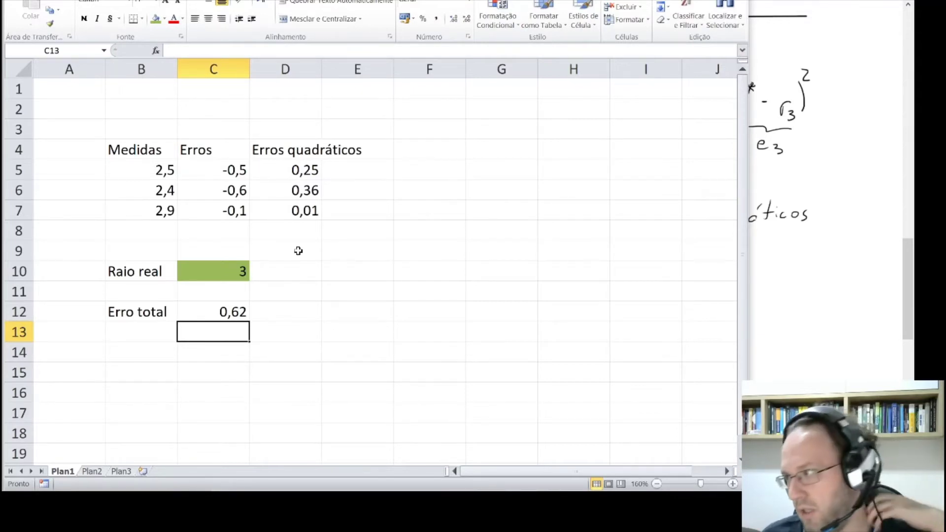
Step: Move the spreadsheet window fully into view and locate the Solver command among the data tools
drag(162, 0, 180, 34)
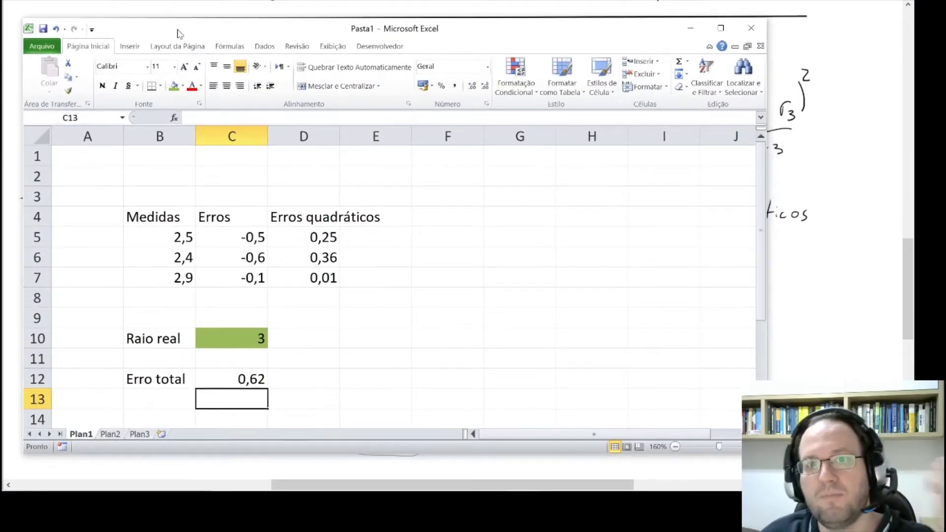
click(43, 47)
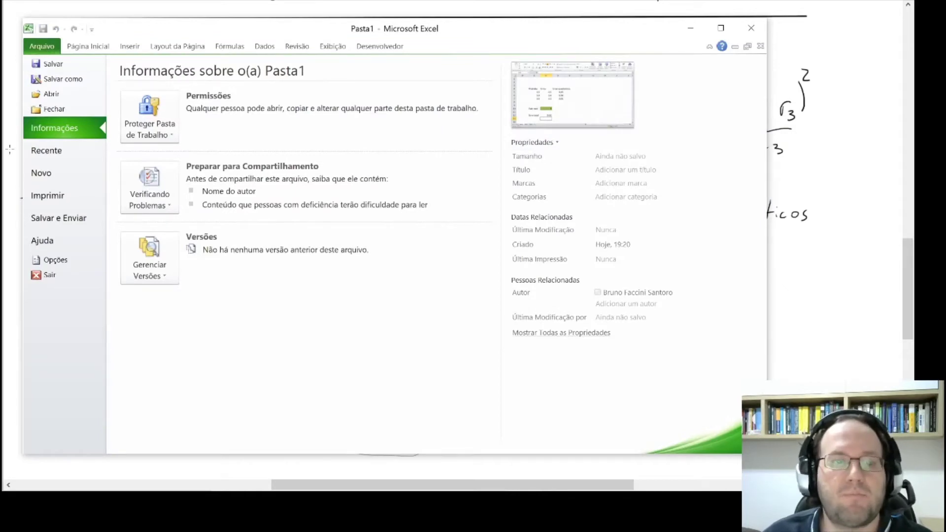
click(264, 47)
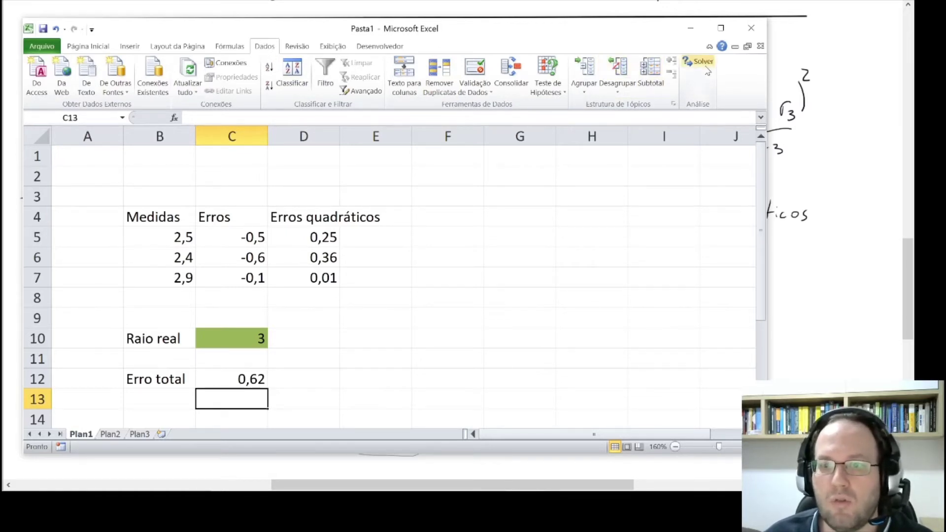
Step: Check in the manager for Excel add-ins that Solver is enabled, and accept the add-in selection
click(42, 49)
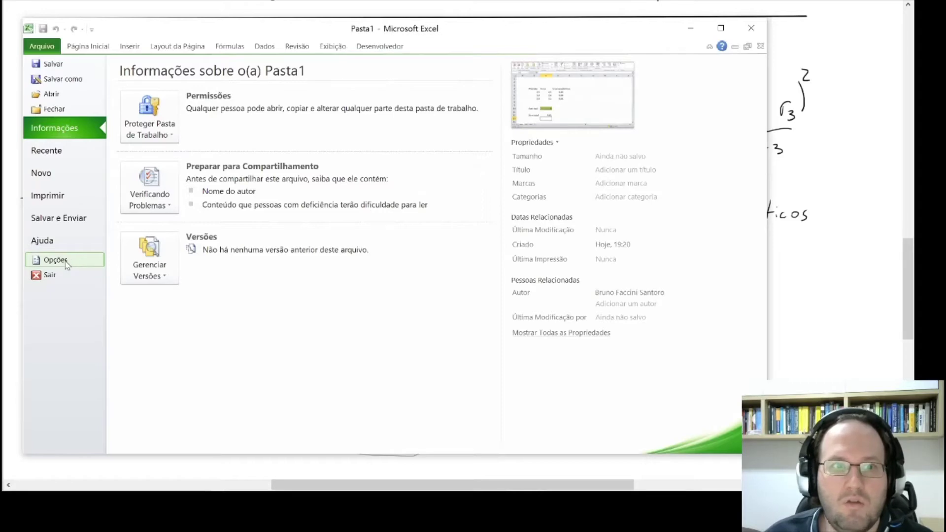
click(66, 264)
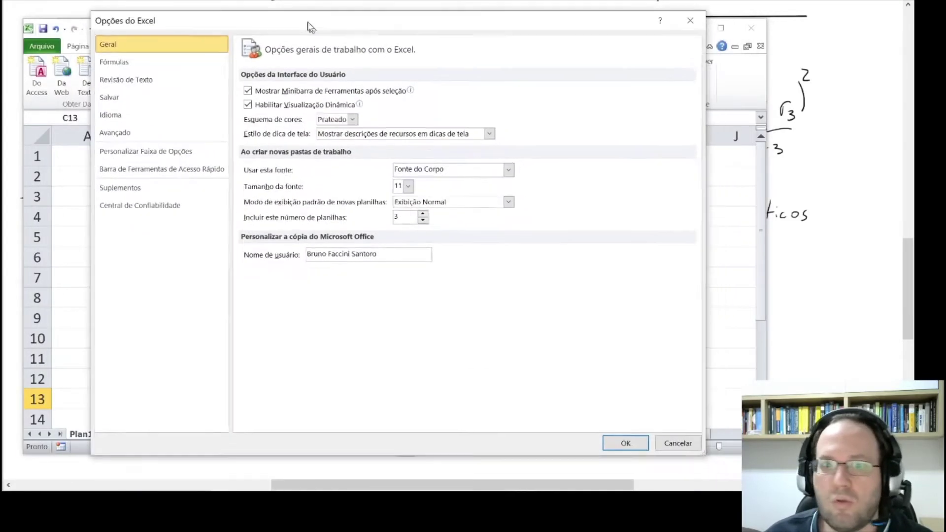
click(143, 186)
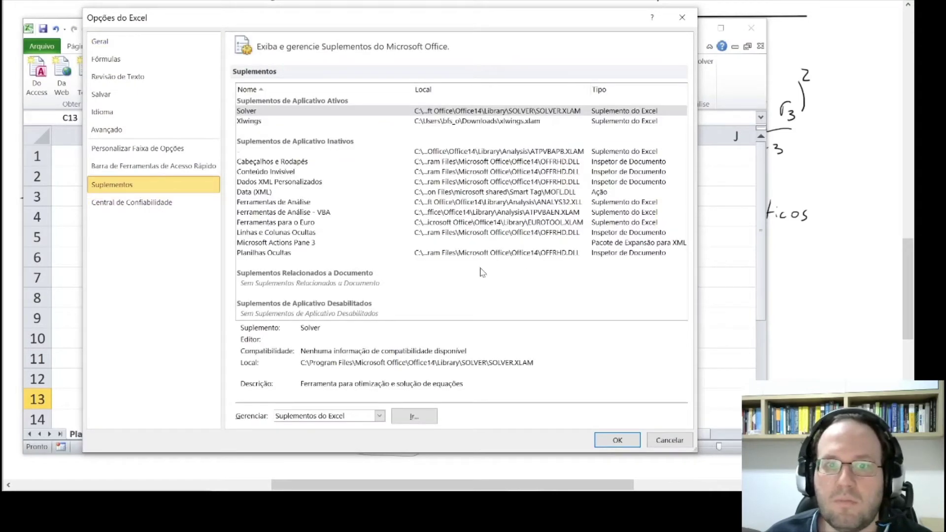
click(379, 417)
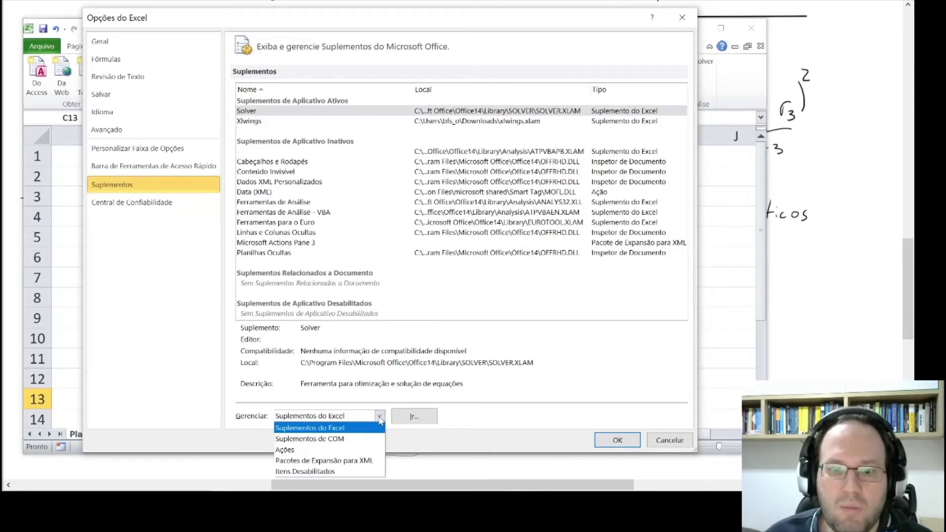
click(380, 418)
click(380, 419)
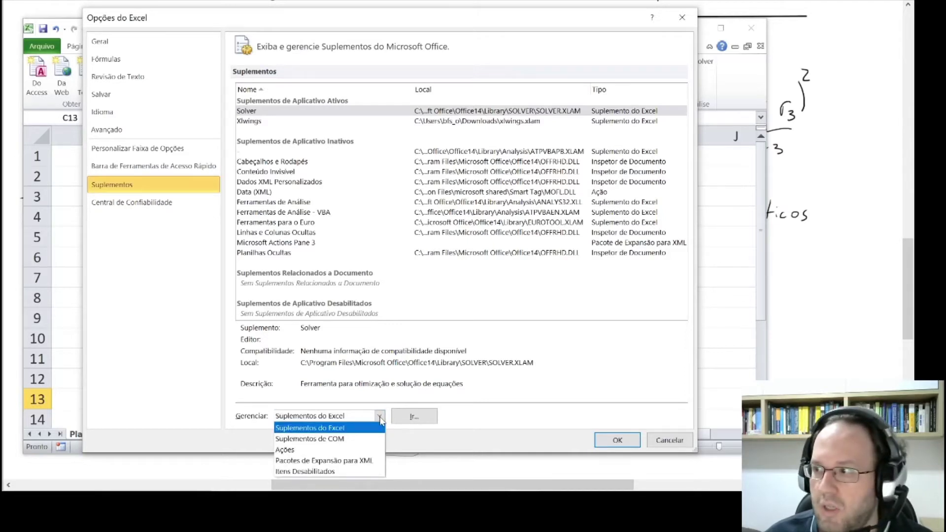
click(381, 417)
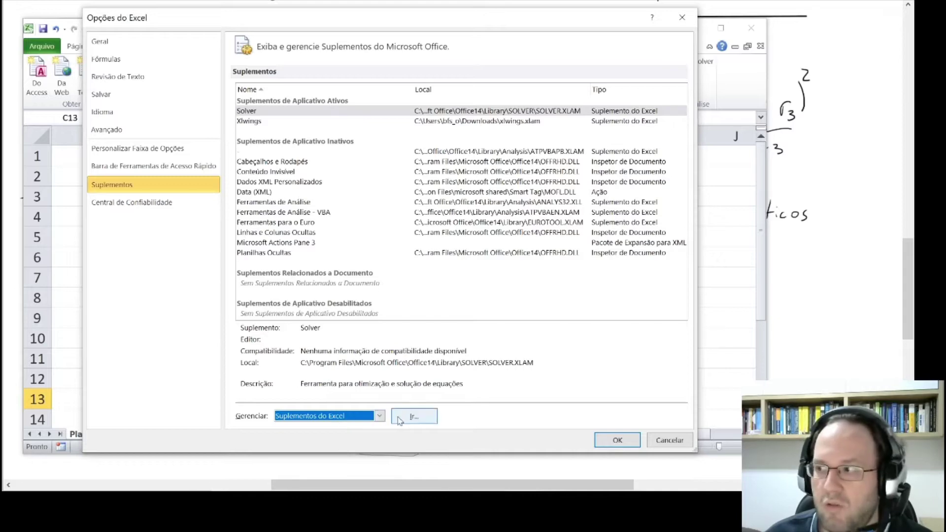
click(414, 417)
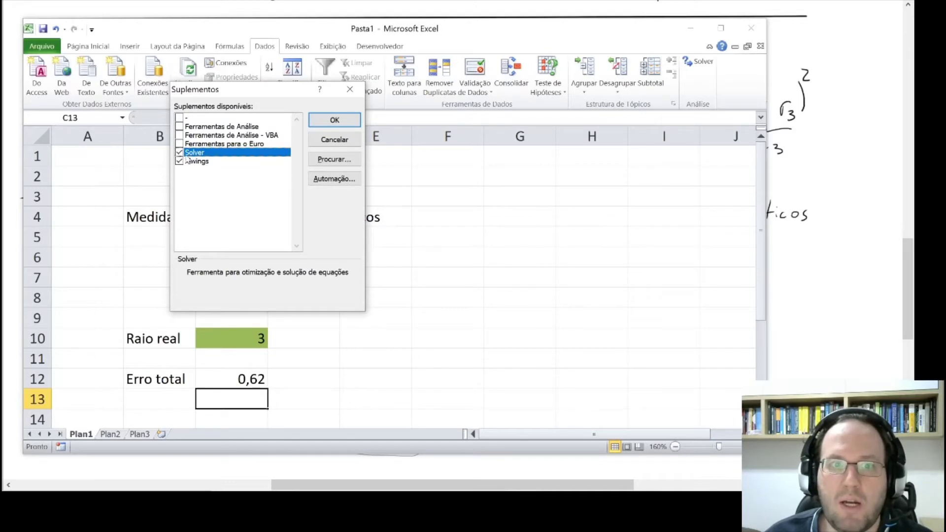
click(179, 161)
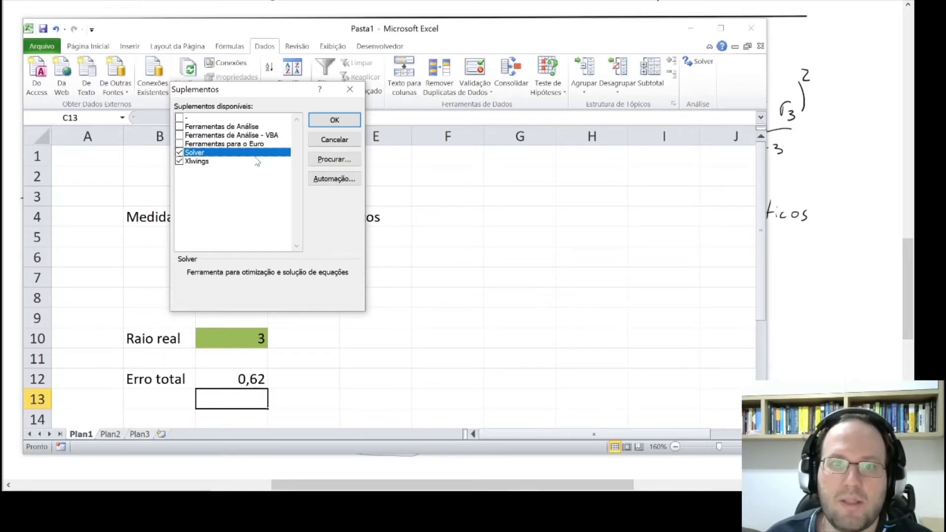
click(335, 120)
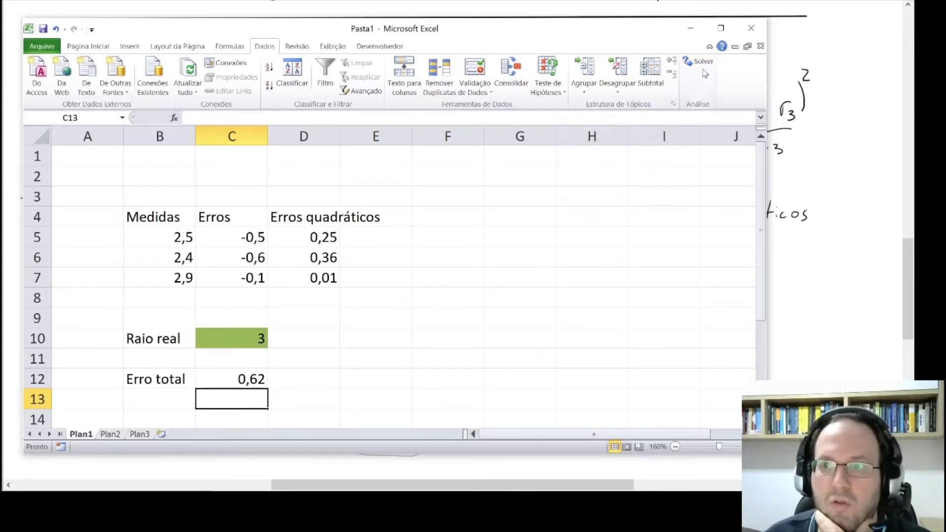
Step: Open Solver, move its dialog clear of the data, and set the objective to the total error cell $C$12
click(703, 67)
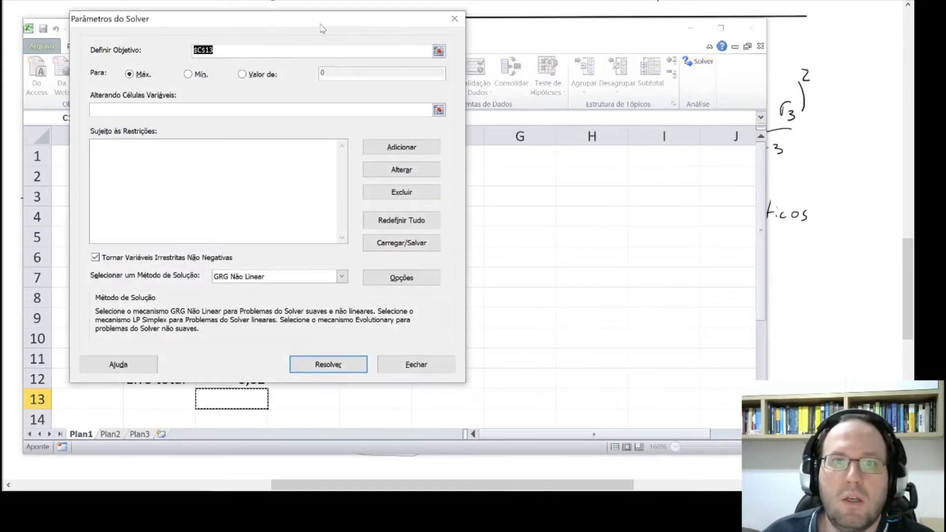
drag(325, 27, 610, 60)
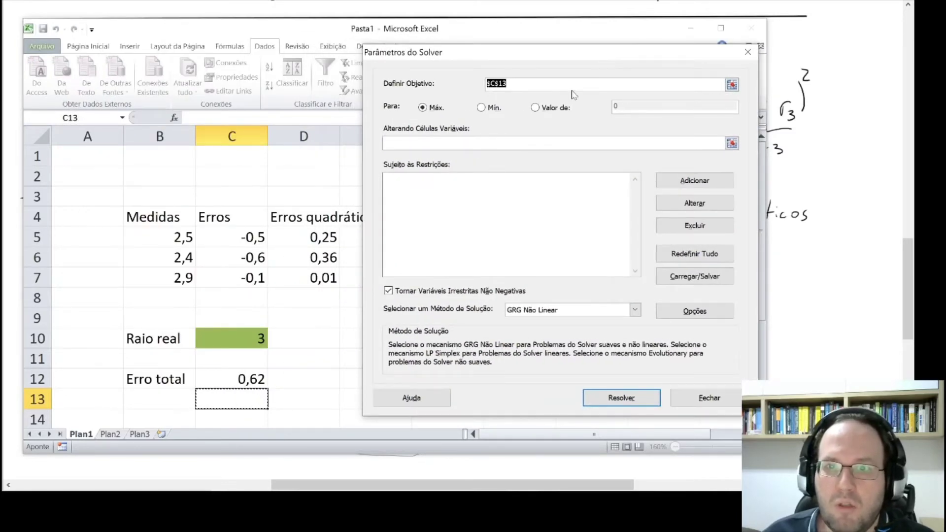
click(523, 84)
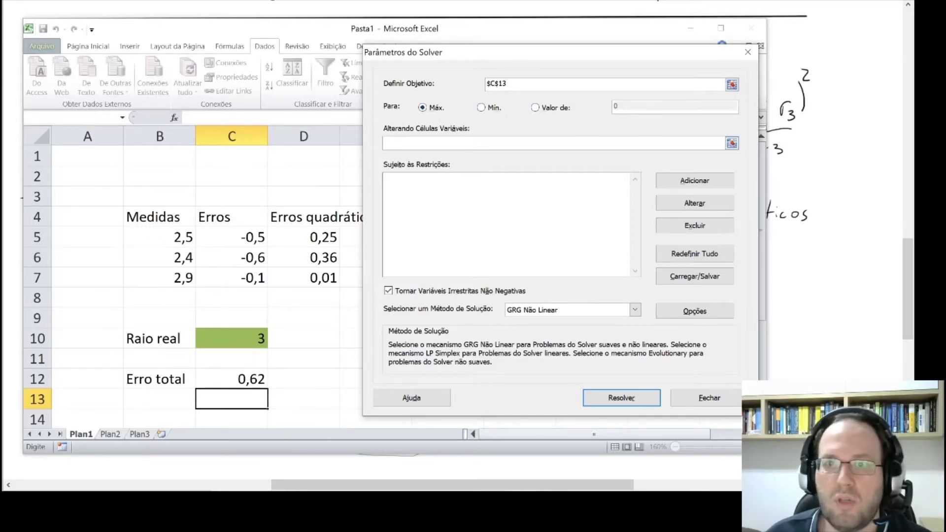
click(732, 84)
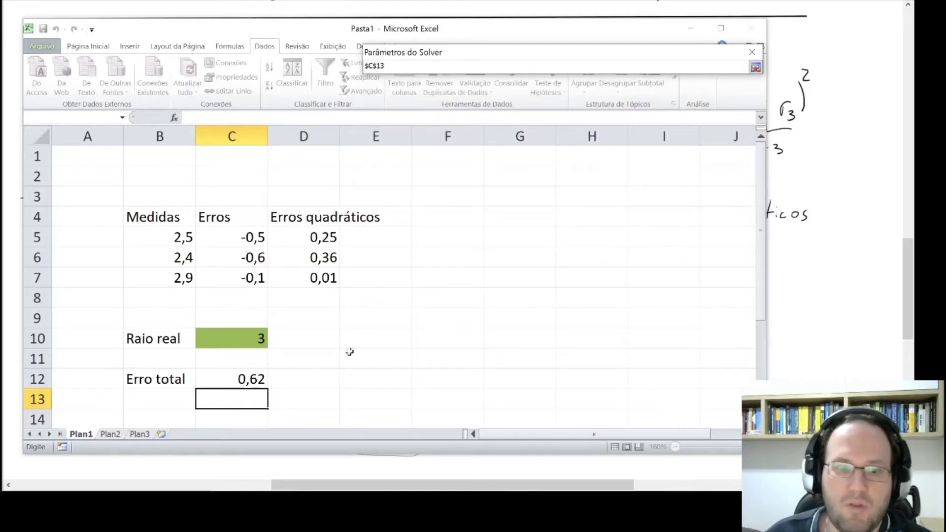
click(253, 380)
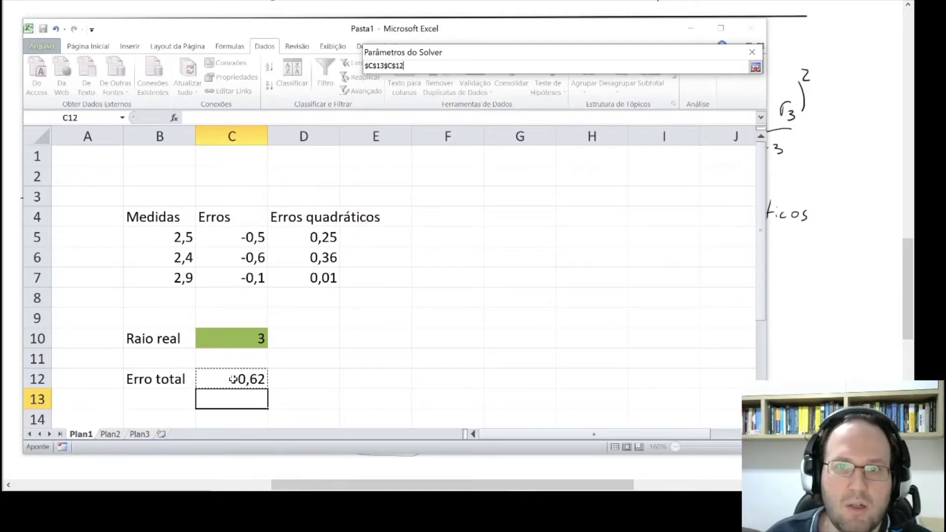
click(385, 66)
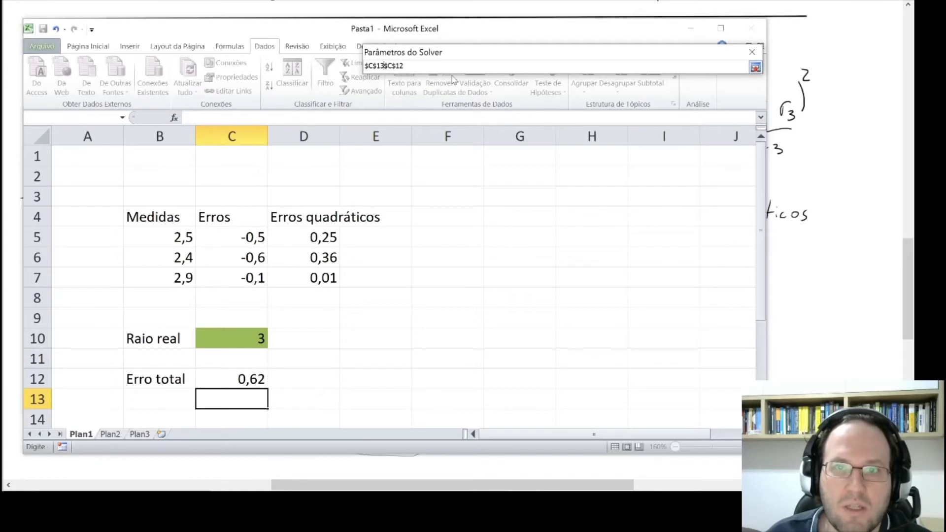
key(BackSpace)
key(BackSpace)
key(BackSpace)
key(BackSpace)
key(BackSpace)
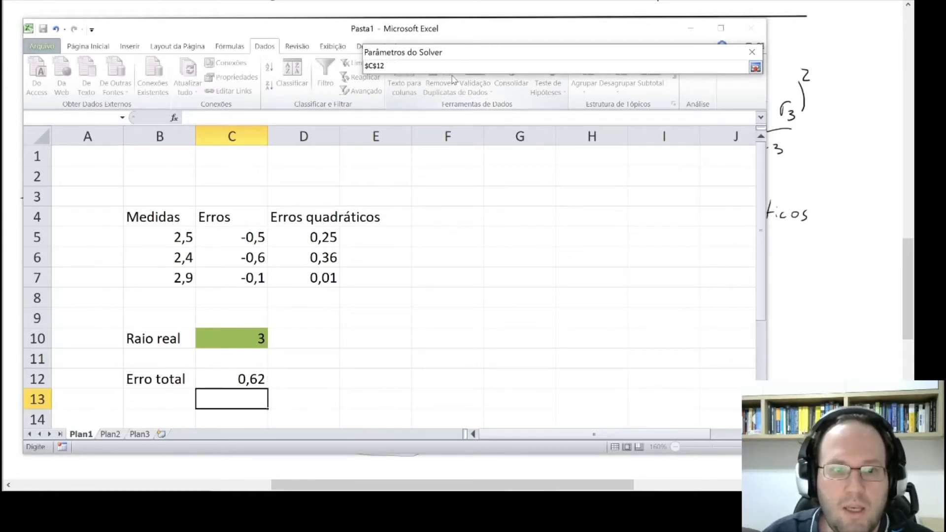
key(Return)
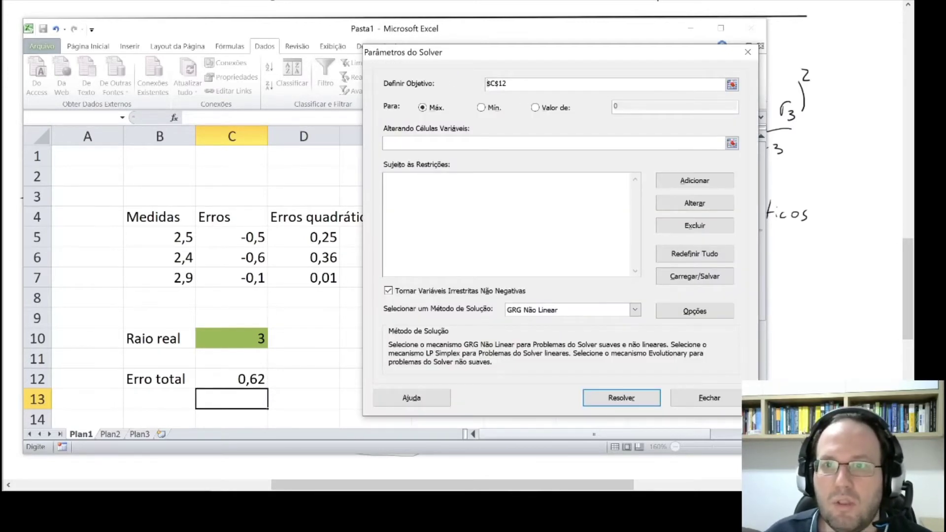
Step: Set Solver to minimise the objective by changing the real radius cell $C$10
click(493, 109)
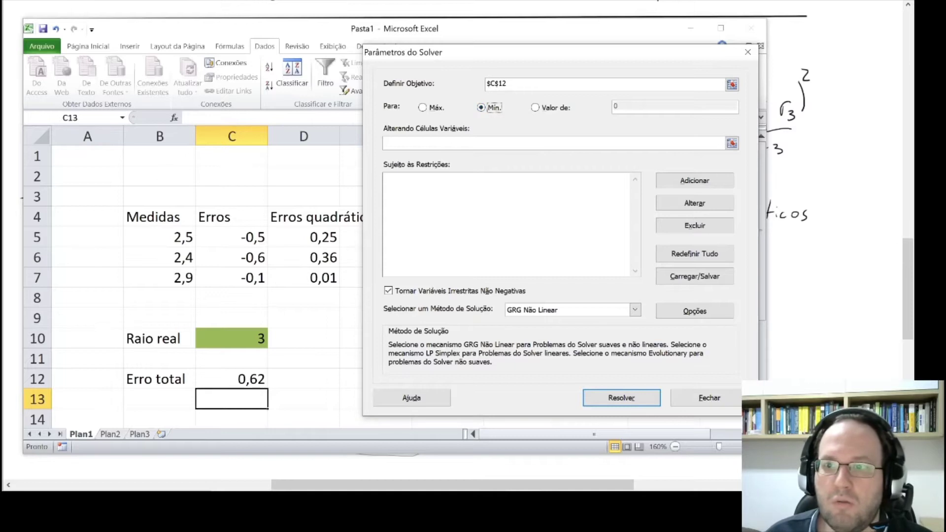
click(732, 144)
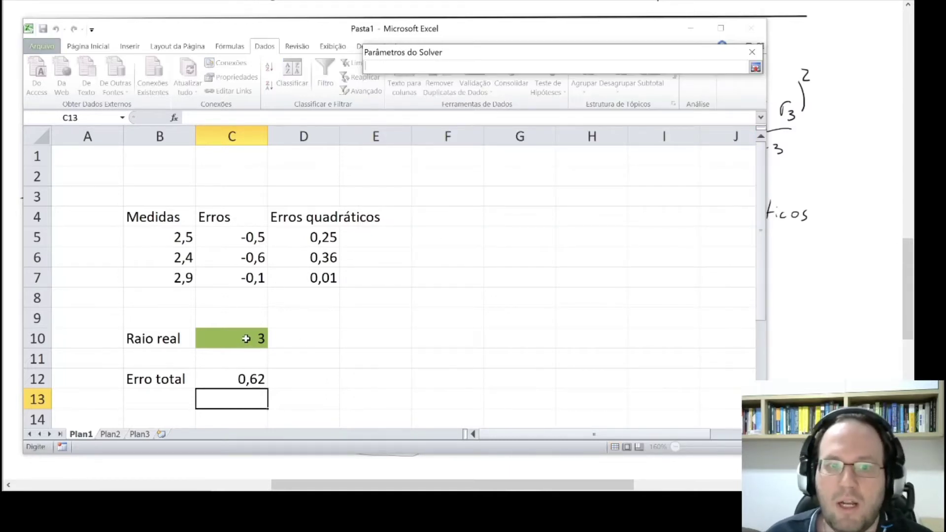
click(246, 339)
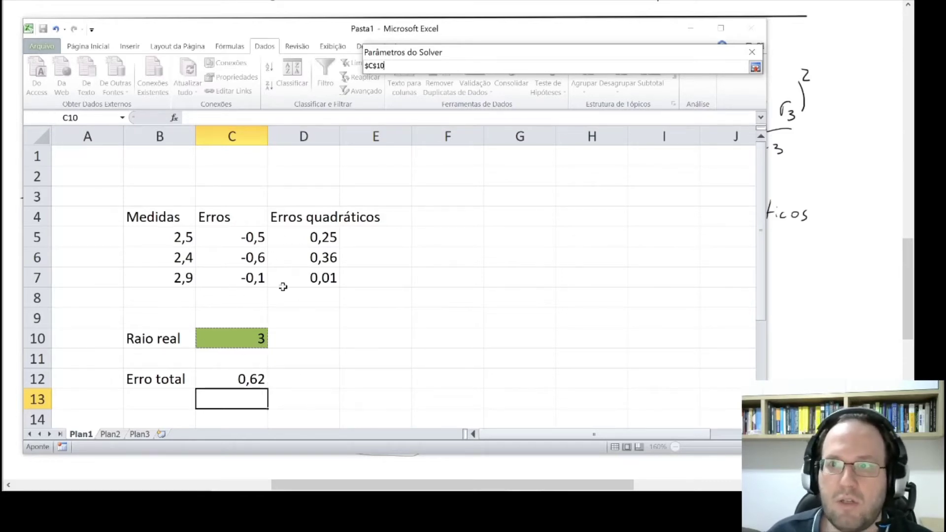
key(Return)
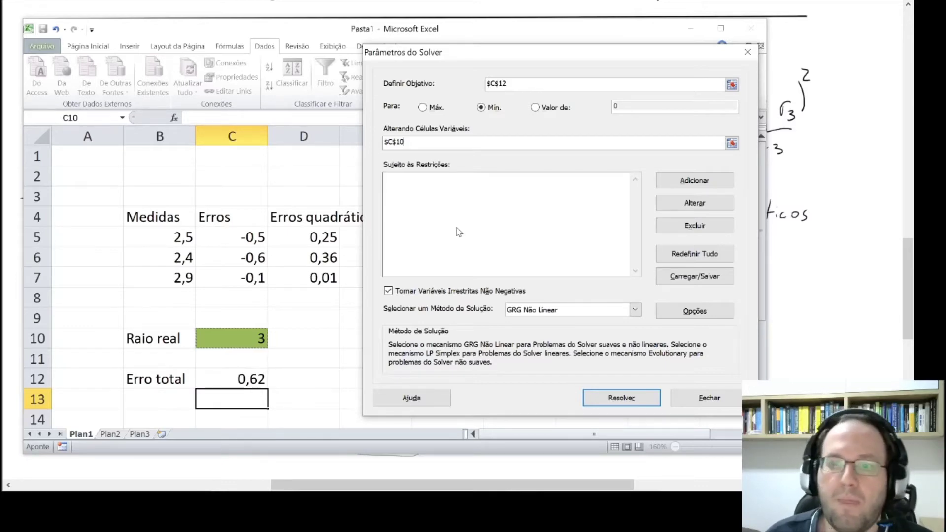
Step: Solve for the real radius with the configured Solver settings and keep the solution in the sheet
click(614, 400)
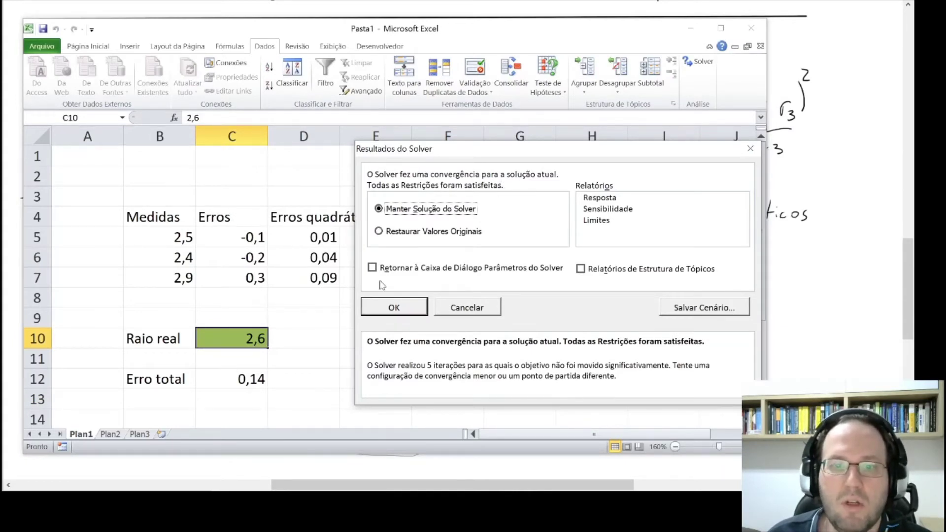
click(384, 308)
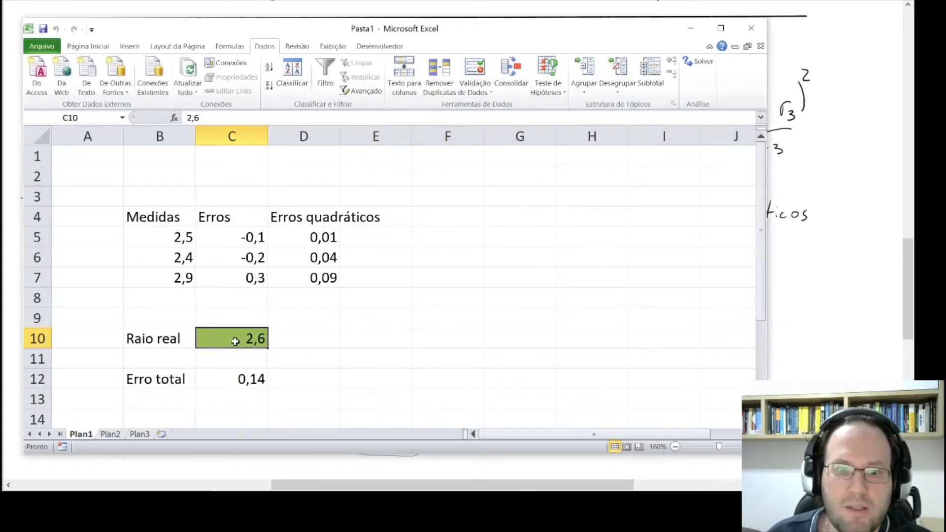
click(324, 346)
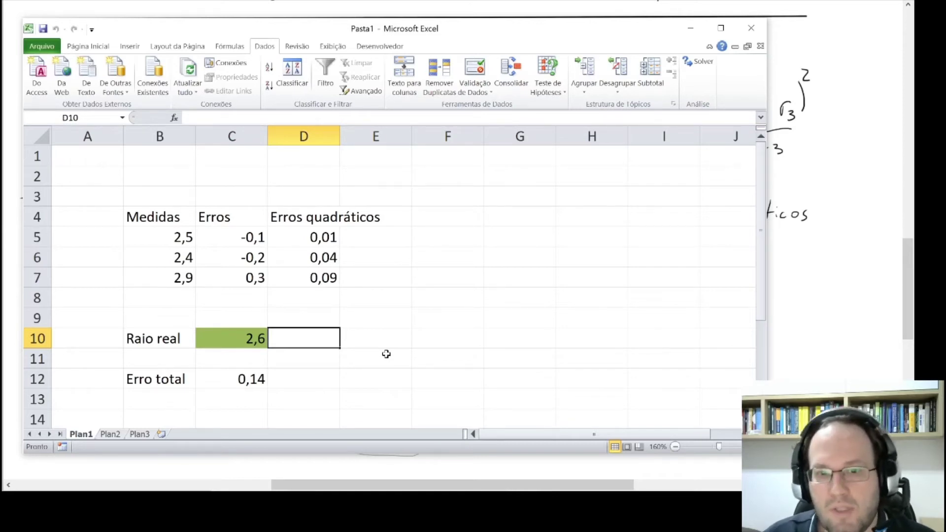
Step: Examine the total error cell C12, the solved real radius in C10, and the error formula in C7
key(Down)
key(Down)
key(Left)
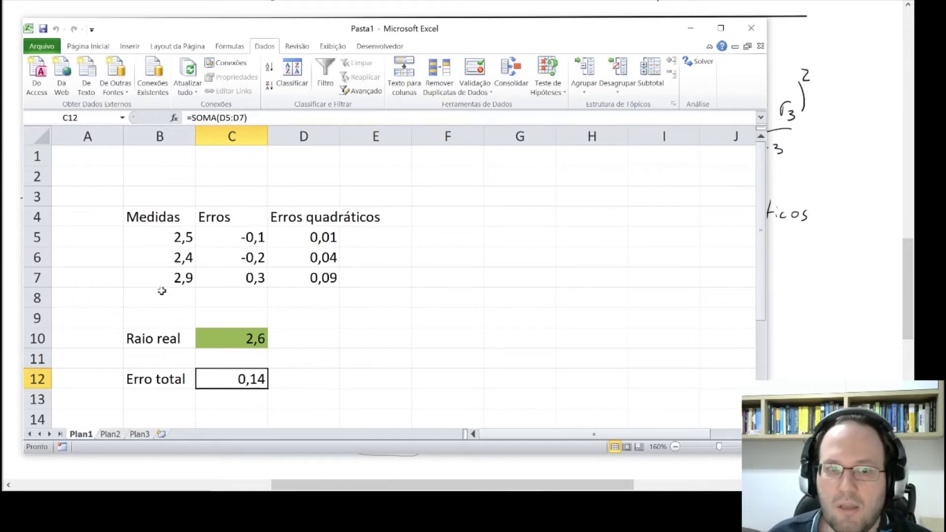
click(241, 344)
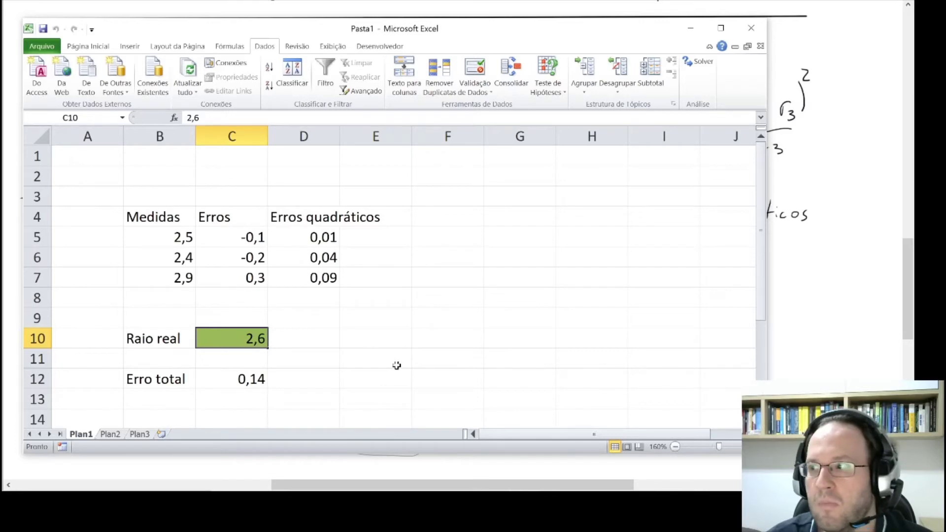
key(Up)
key(Up)
key(Up)
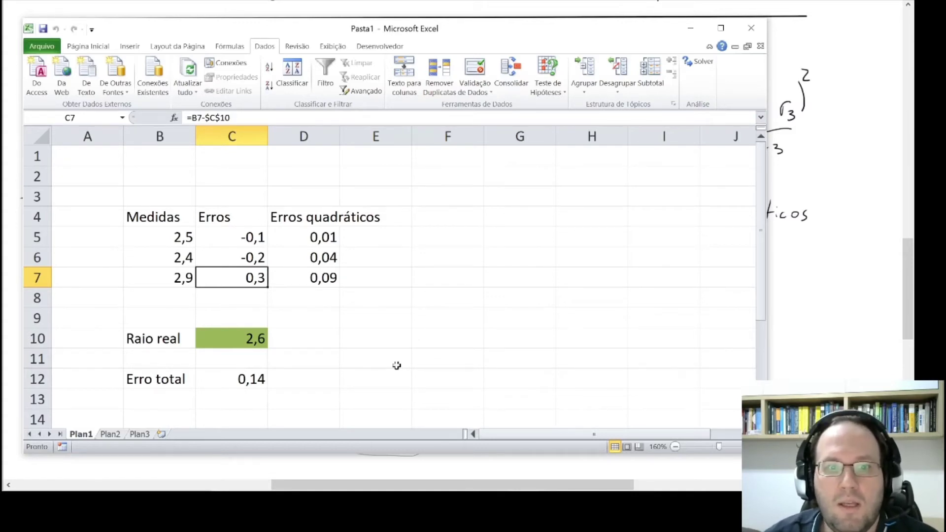
key(Down)
key(Down)
key(Down)
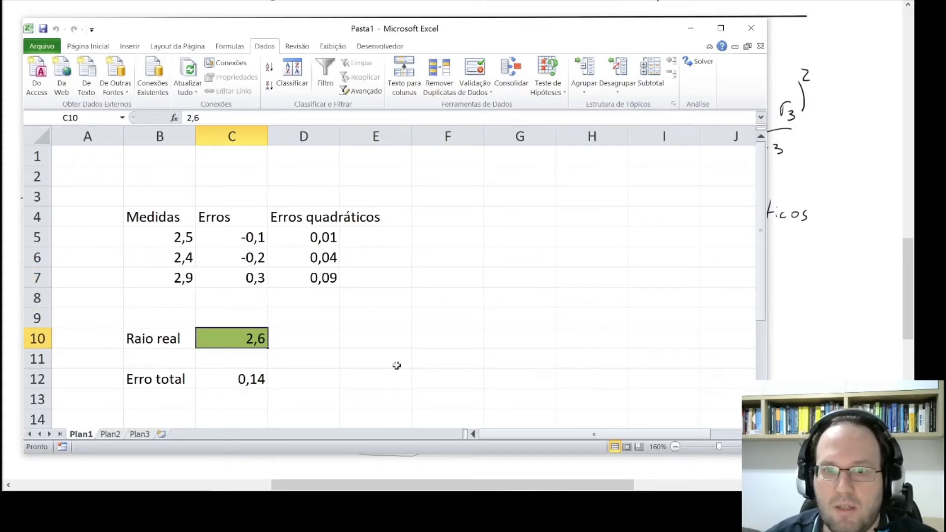
Step: Rename the column heading in D4 as "Módulo do erro"
key(Up)
key(Up)
key(Up)
key(Right)
key(Up)
key(Up)
key(Up)
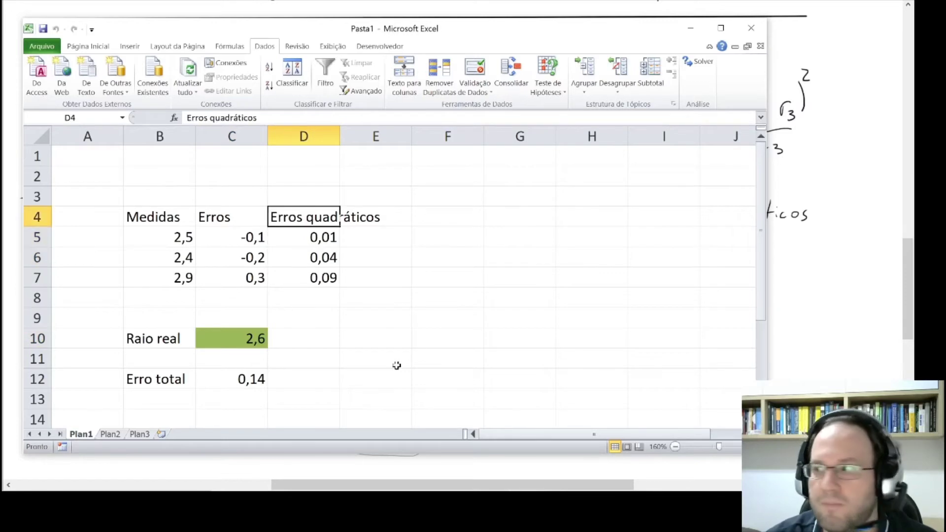
key(F2)
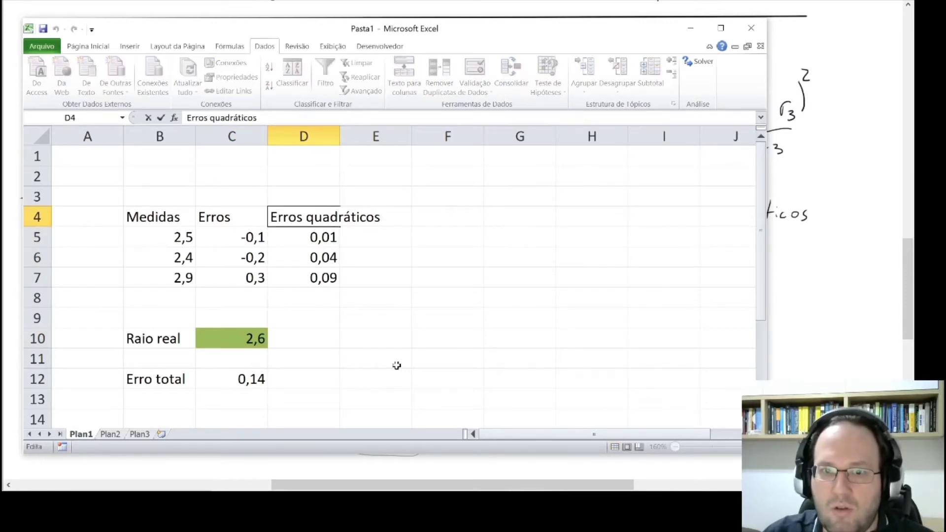
key(BackSpace)
key(BackSpace)
key(BackSpace)
key(BackSpace)
key(BackSpace)
key(BackSpace)
key(BackSpace)
key(BackSpace)
key(BackSpace)
key(BackSpace)
key(BackSpace)
key(BackSpace)
key(BackSpace)
key(BackSpace)
key(BackSpace)
key(BackSpace)
key(BackSpace)
text(M)
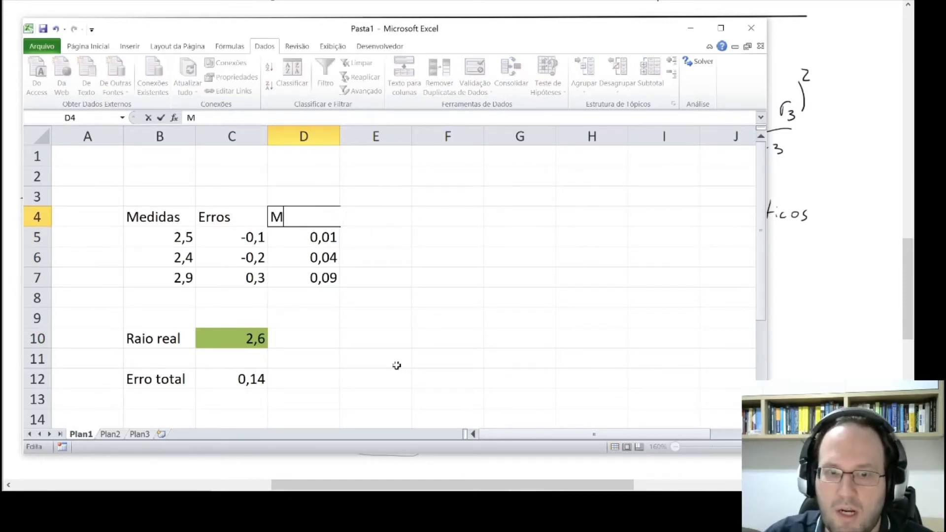
text(ódulo do erro)
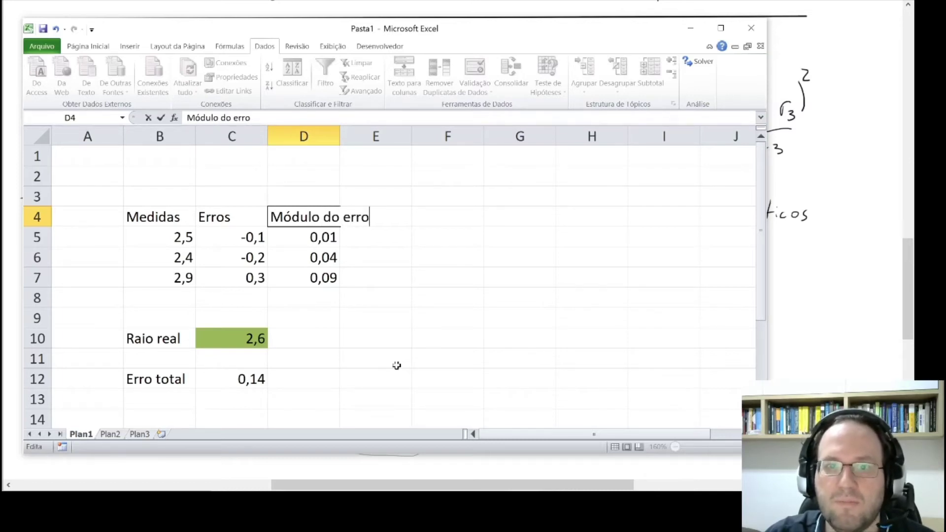
key(Return)
Step: Replace the squared-error formula in D5 with =ABS(C5) and fill it down to D7
key(F2)
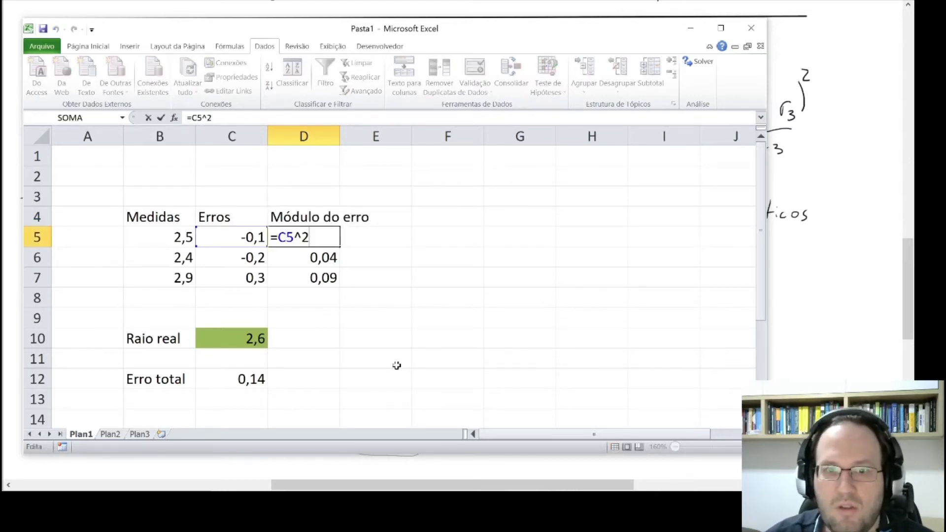
key(BackSpace)
key(BackSpace)
key(BackSpace)
text(abs()
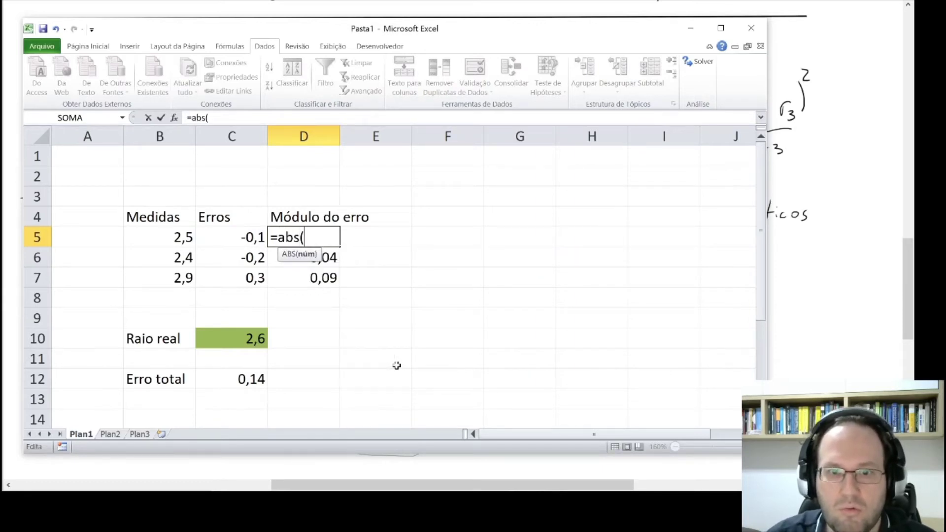
text(C5))
key(Return)
key(Up)
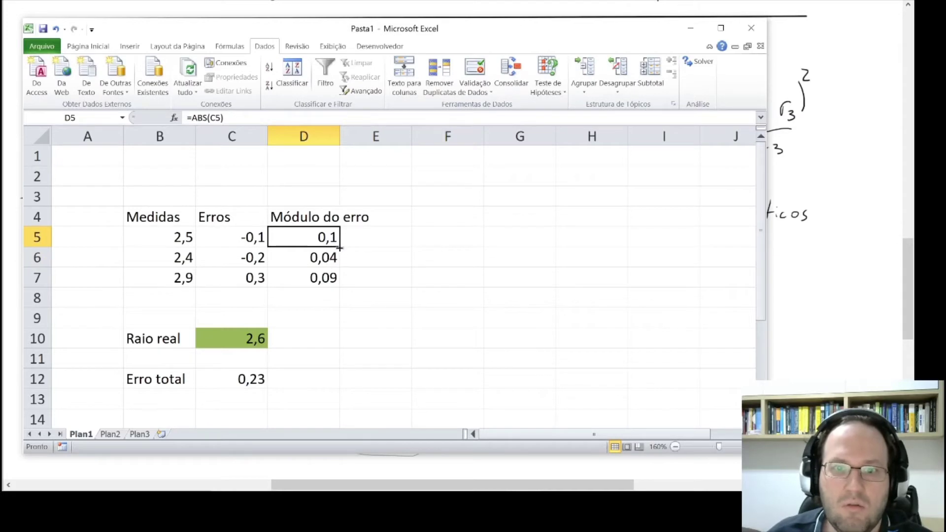
drag(340, 248, 345, 289)
click(376, 276)
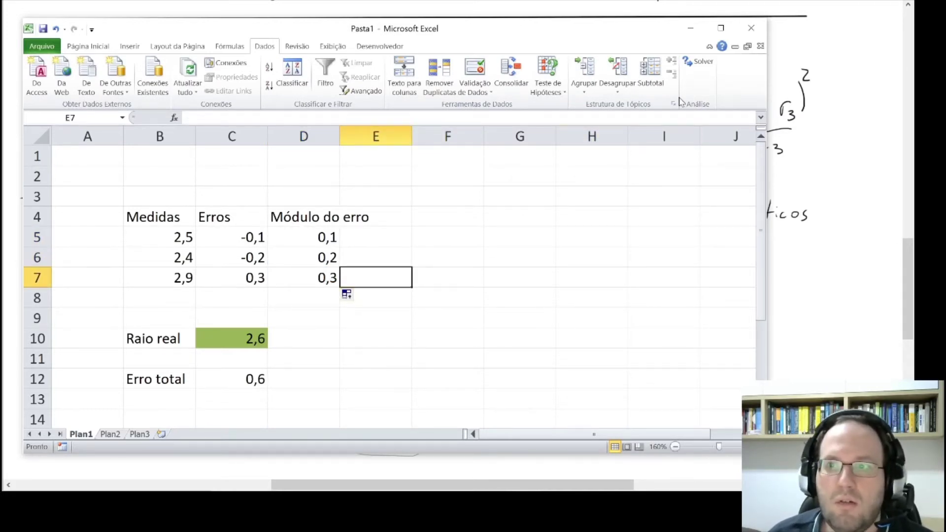
Step: Run Solver again to minimise $C$12 by changing $C$10 with GRG Não Linear, and keep the solution
click(696, 65)
drag(532, 61, 573, 82)
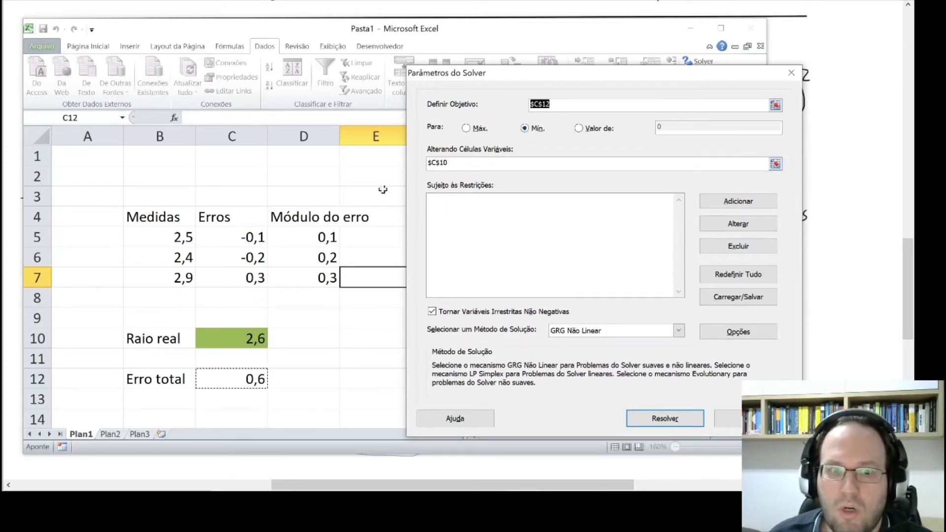
click(688, 425)
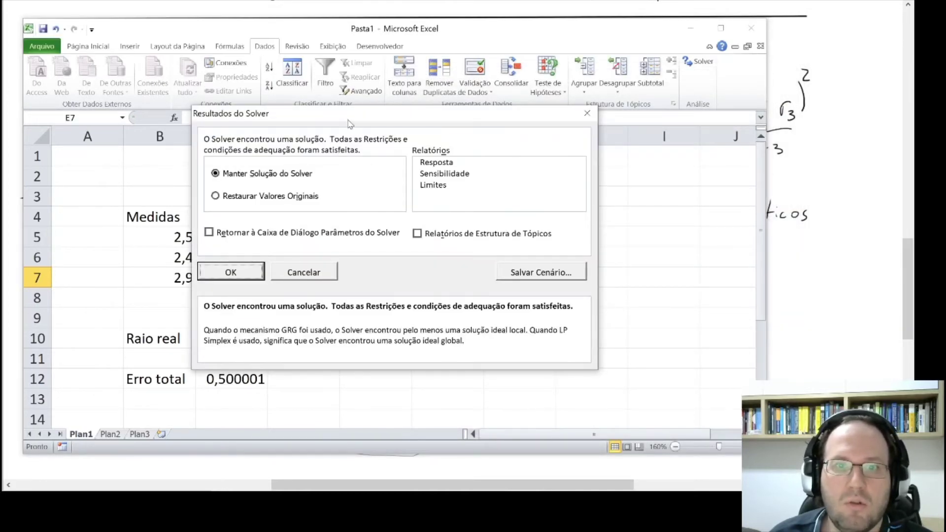
drag(349, 121, 569, 120)
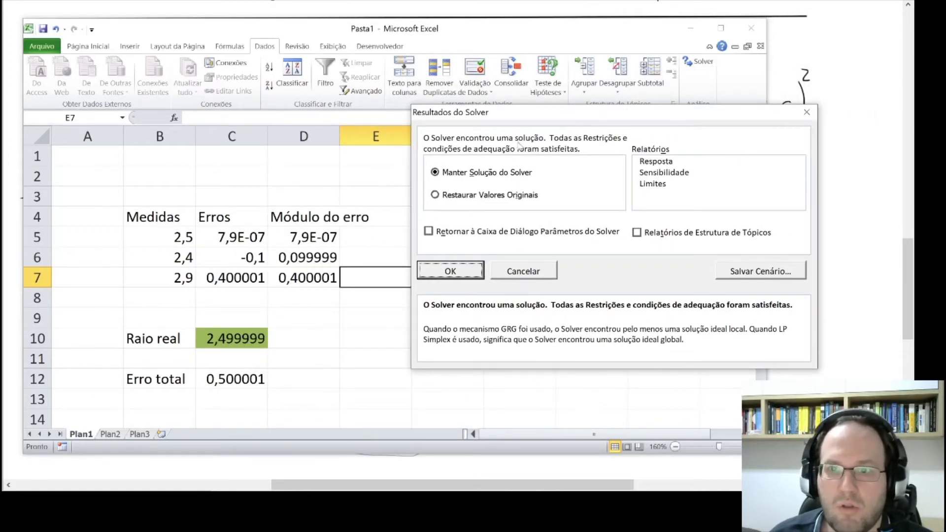
click(448, 270)
click(369, 311)
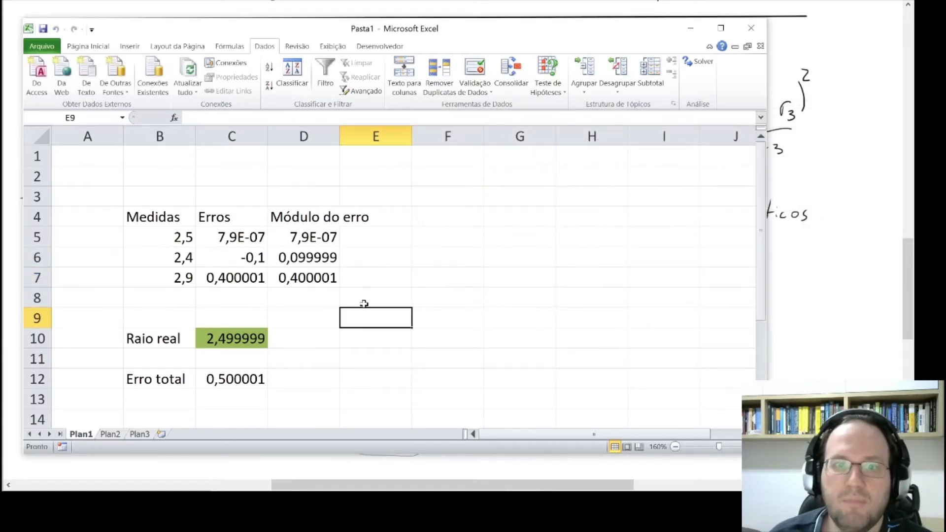
Step: Examine the new real radius in C10 and the absolute errors in D5:D7
key(Down)
key(Left)
key(Left)
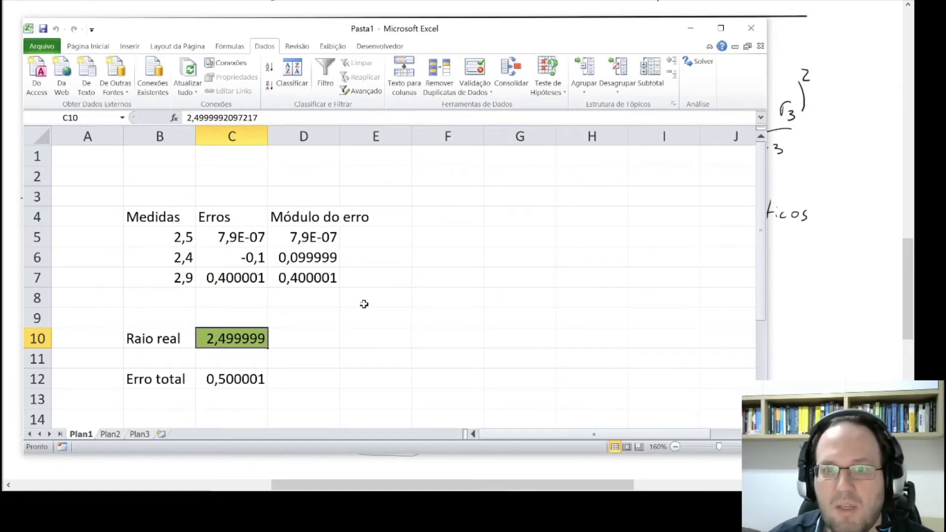
key(Right)
key(Up)
key(Up)
key(Up)
key(shift+Up)
key(shift+Up)
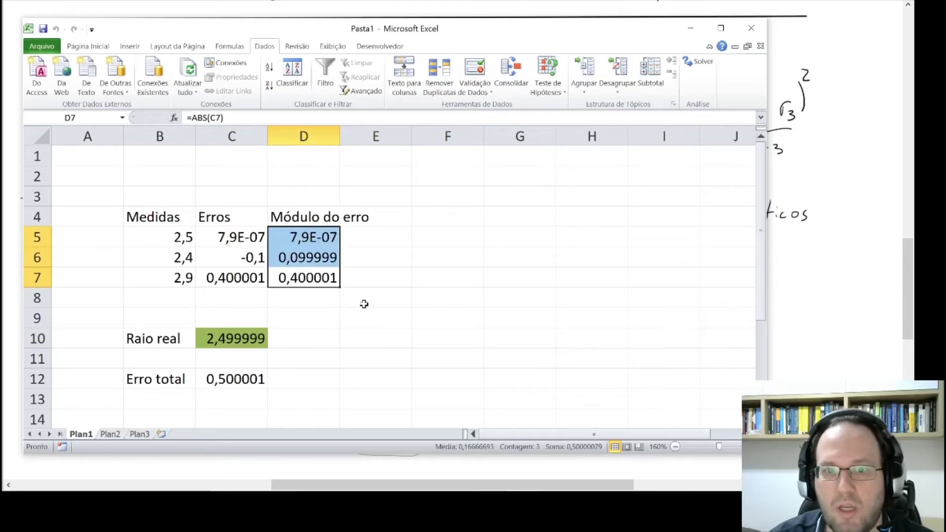
key(shift+Down)
key(shift+Down)
key(Up)
key(Up)
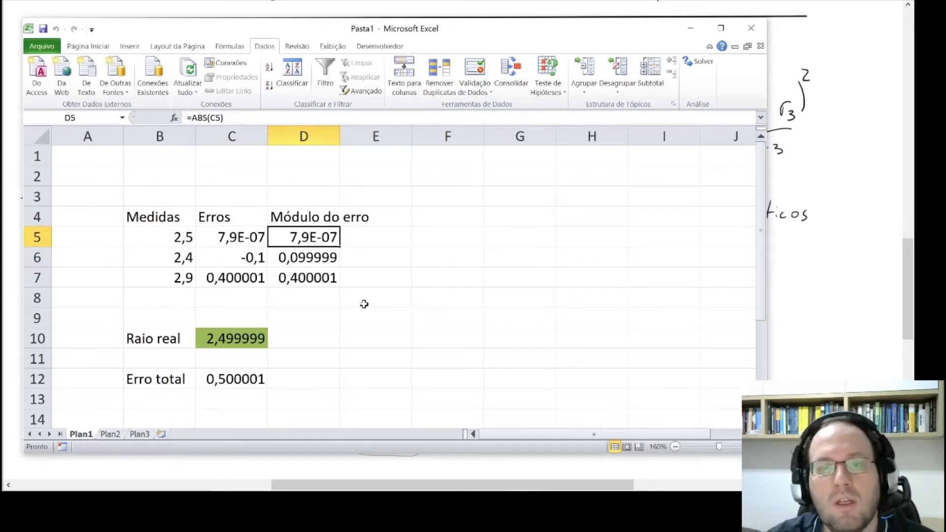
Step: Compare the measurements in column B with their errors and absolute errors in columns C and D
key(Left)
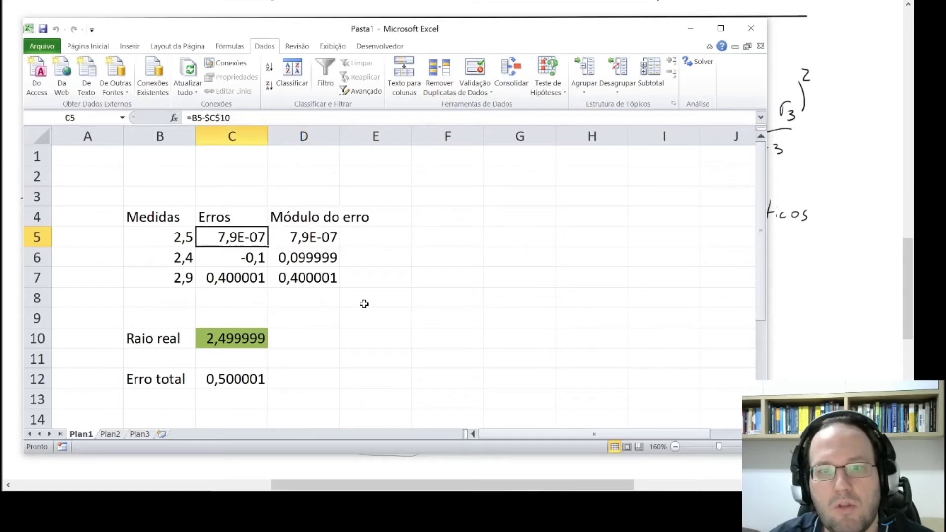
key(Left)
key(Right)
key(Right)
key(Down)
key(Down)
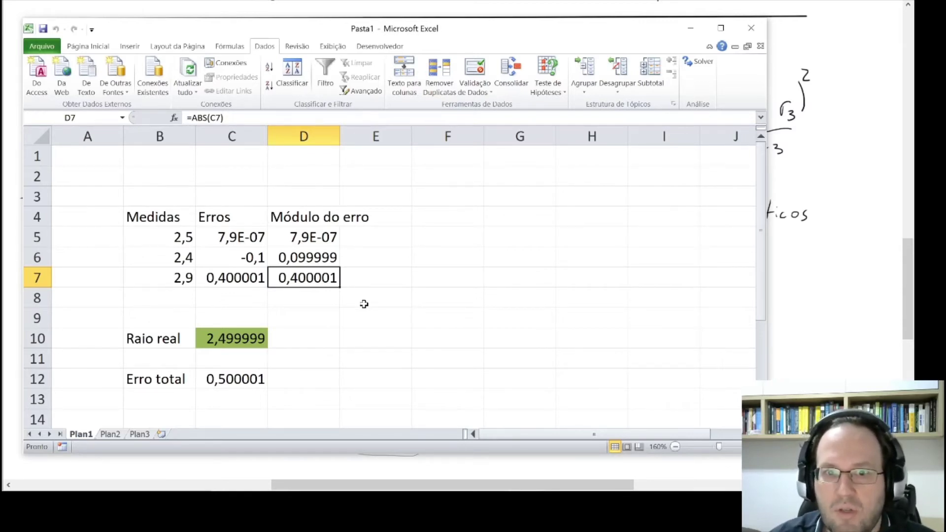
key(Up)
key(Up)
key(Left)
key(Left)
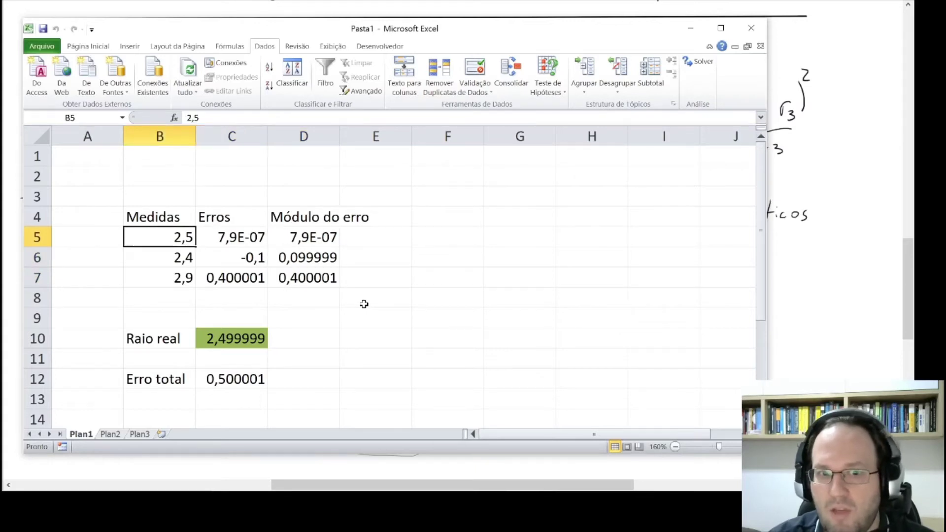
key(Down)
key(Up)
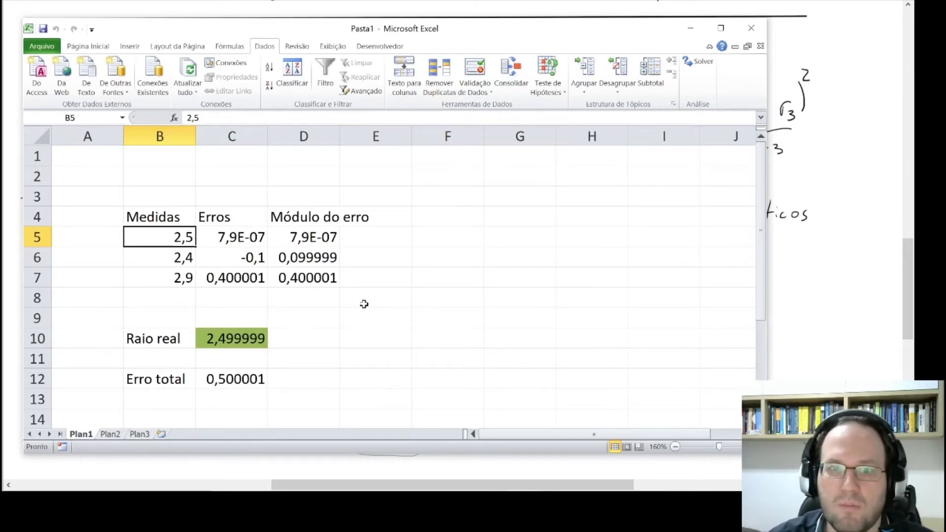
key(Right)
key(Right)
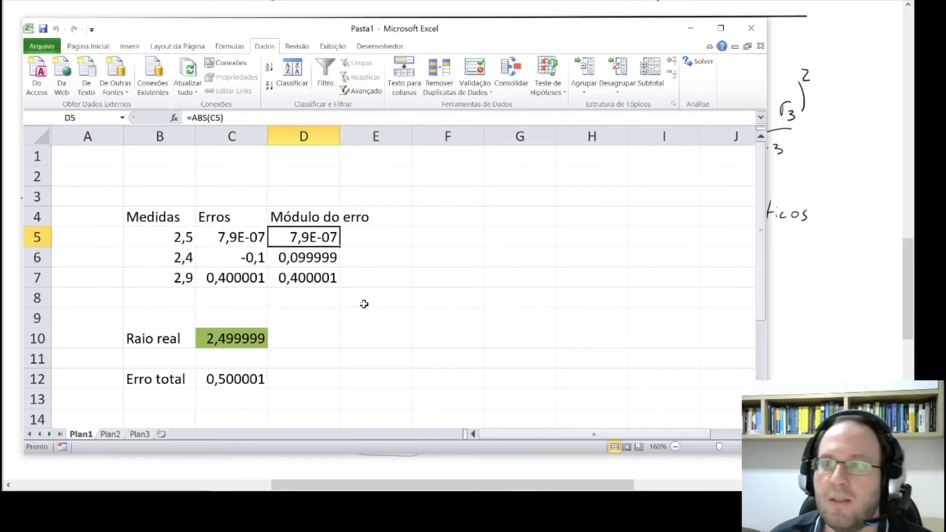
Step: Switch to the handwritten notes, add an arrowhead to the new graph's vertical axis, and label it "Temp"
key(alt+Tab)
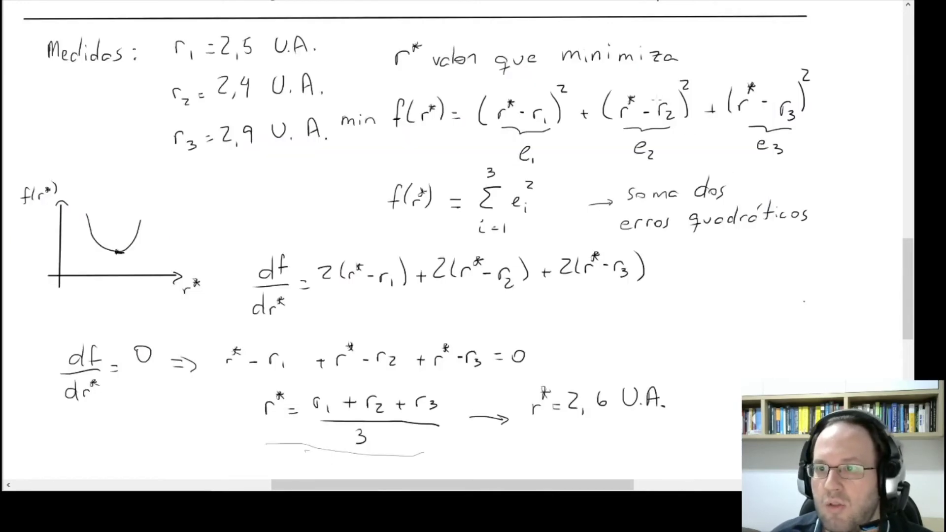
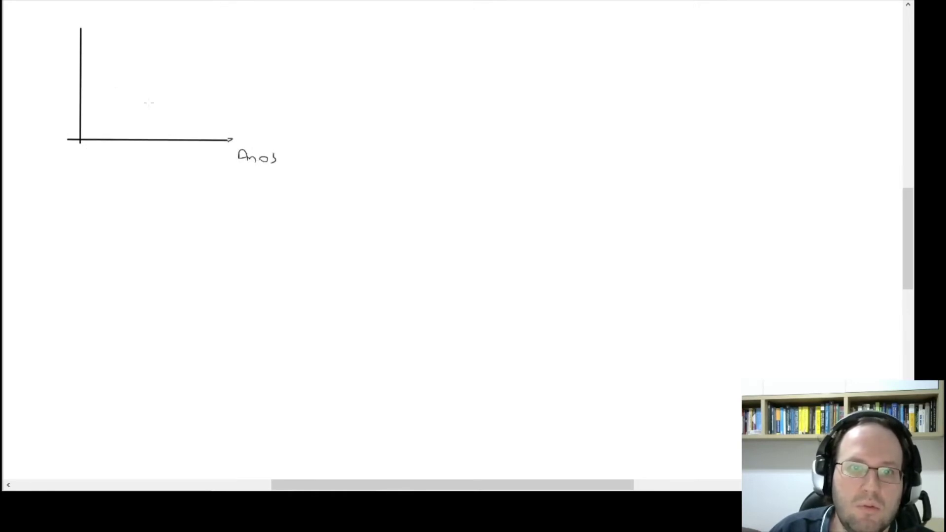
mouse_move(74, 33)
mouse_down()
mouse_move(81, 22)
mouse_move(86, 30)
mouse_up()
mouse_move(28, 24)
mouse_down()
mouse_move(38, 23)
mouse_move(32, 38)
mouse_move(54, 35)
mouse_up()
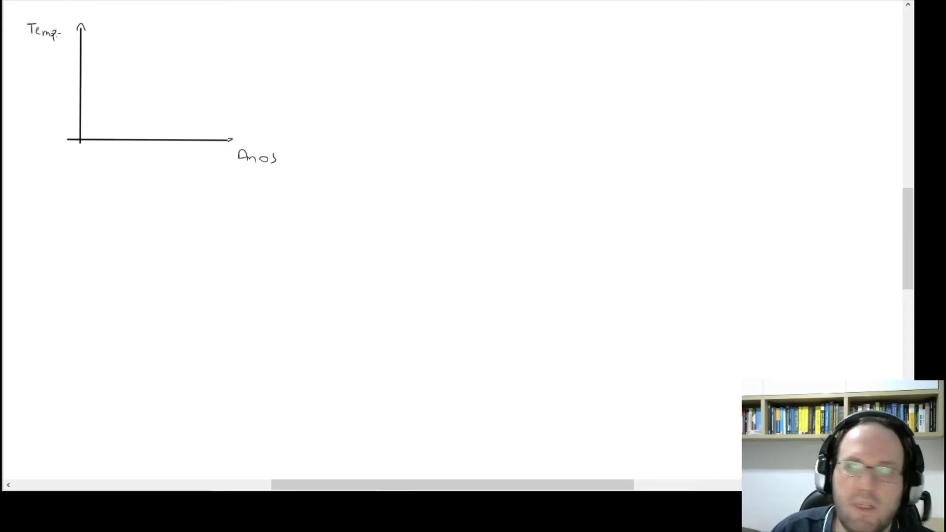
Step: Plot four scattered data points with a rising trend on the Temp versus Anos graph
click(102, 119)
click(138, 94)
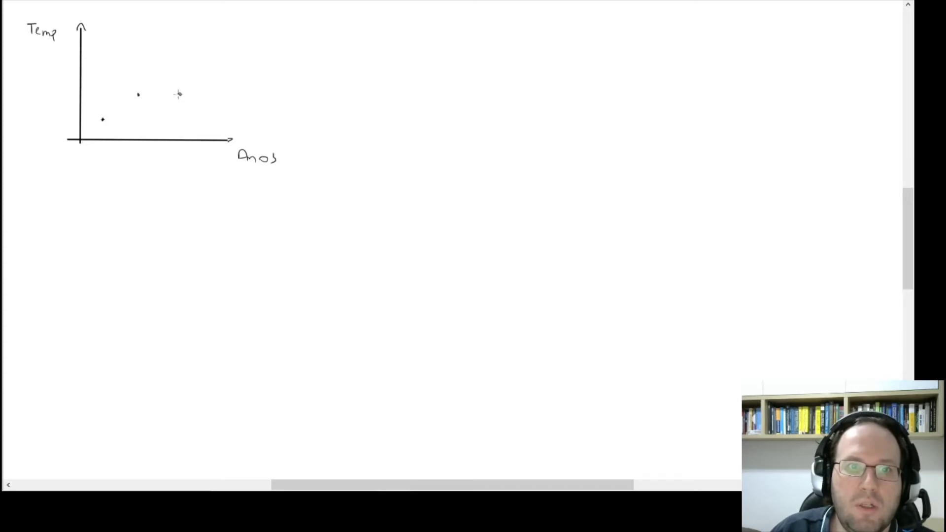
click(205, 45)
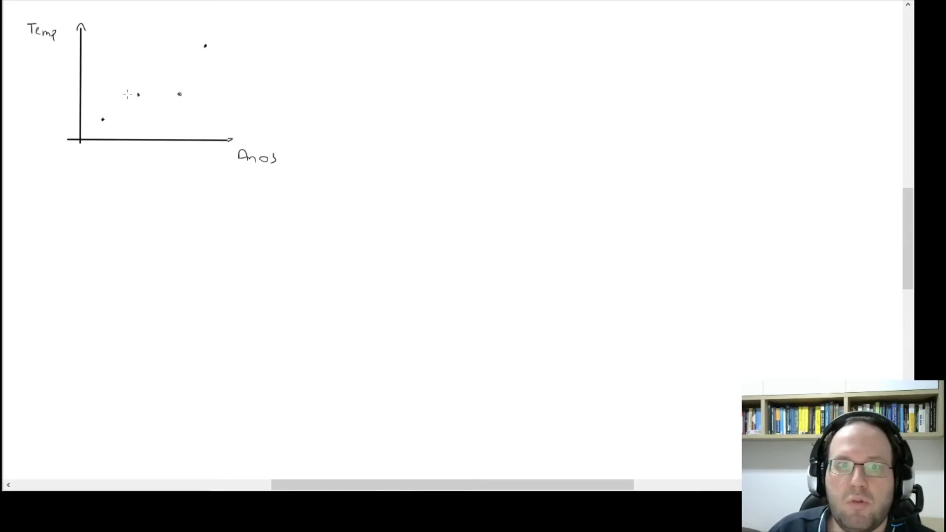
Step: Draw a two-column table beside the graph with the headings xi and yi
mouse_move(403, 14)
mouse_down()
mouse_move(390, 137)
mouse_move(403, 148)
mouse_up()
drag(365, 37, 441, 36)
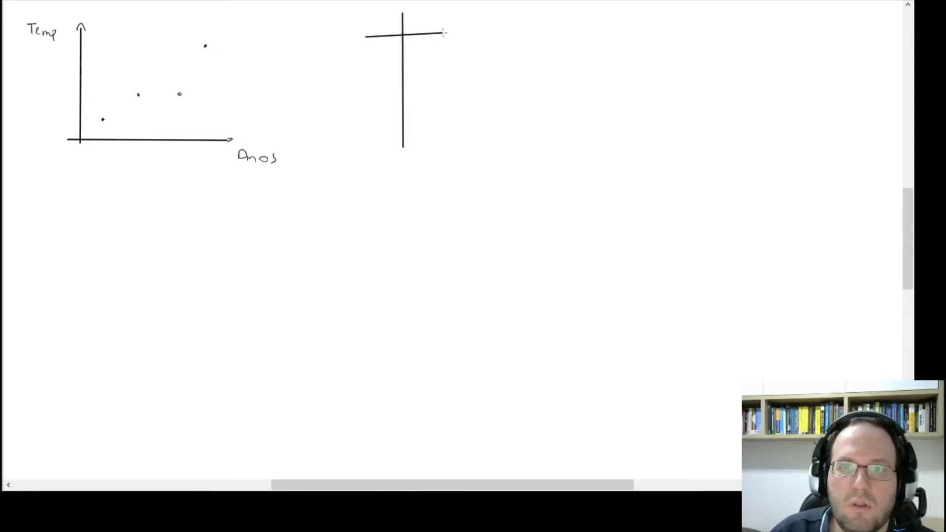
mouse_move(368, 20)
mouse_down()
mouse_move(378, 28)
mouse_move(368, 29)
mouse_move(384, 30)
mouse_move(384, 21)
mouse_move(430, 30)
mouse_up()
drag(430, 22, 431, 22)
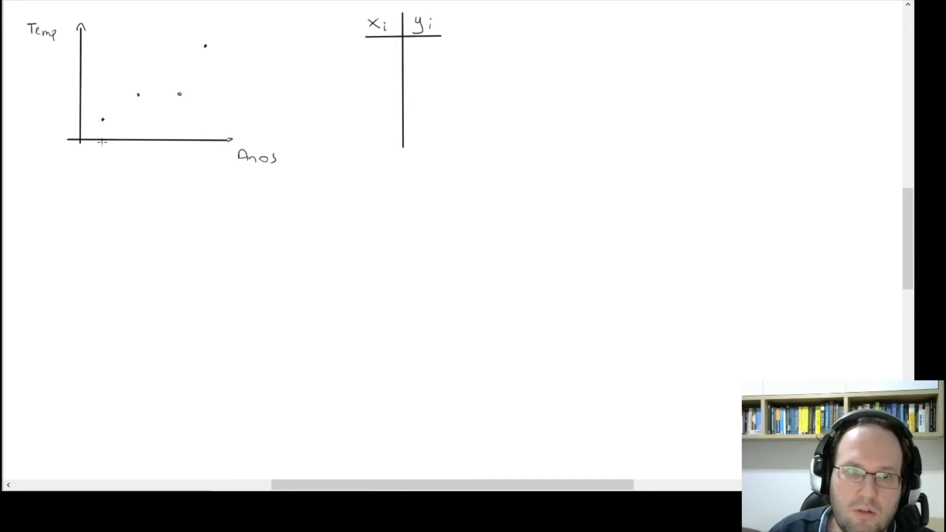
Step: Label the first data point's position on the Anos axis as x1
drag(96, 157, 96, 164)
drag(109, 160, 109, 168)
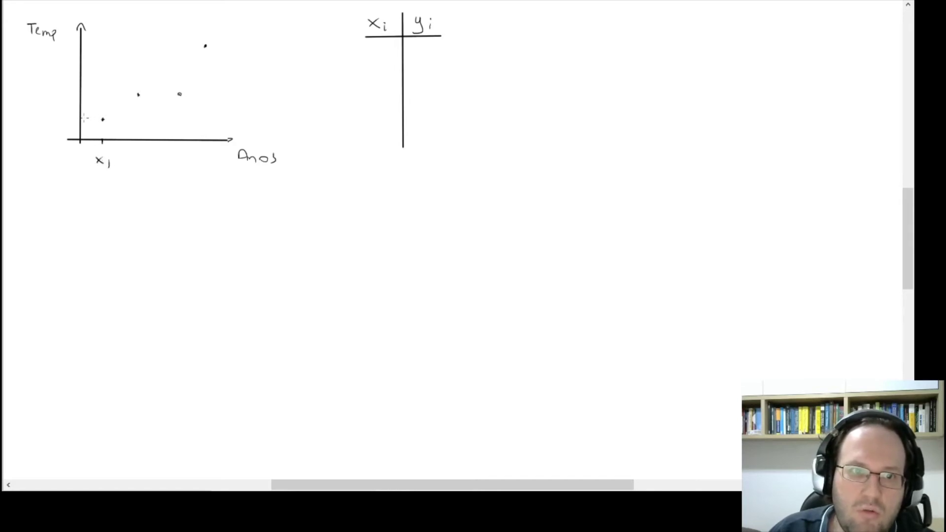
Step: Label the first point's height as y1 and mark the second point's positions on the axes as x2 and y2
drag(52, 116, 55, 122)
drag(58, 115, 52, 127)
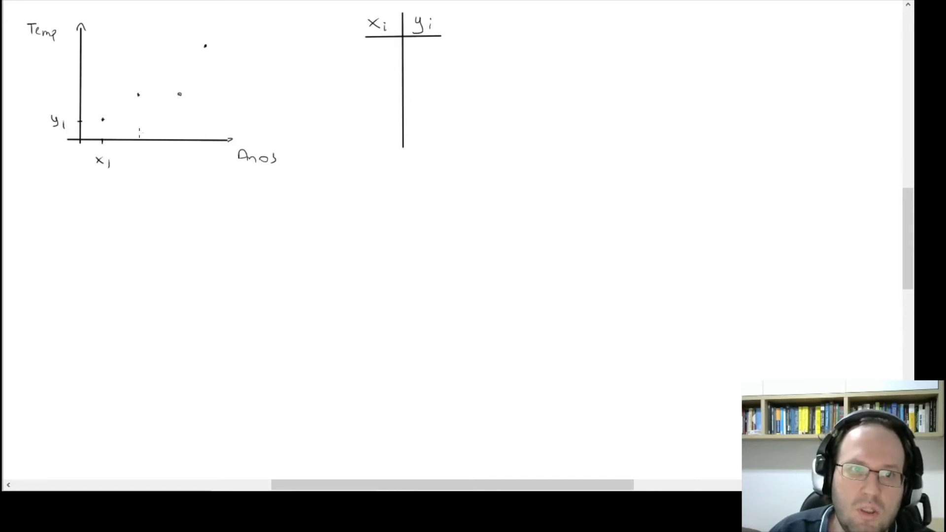
drag(140, 137, 136, 162)
drag(147, 157, 155, 165)
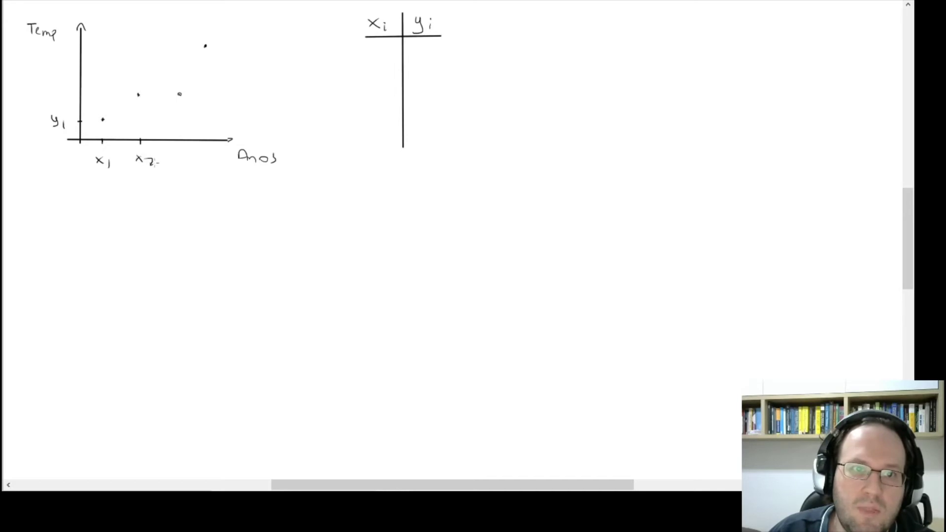
drag(76, 99, 56, 99)
mouse_move(59, 92)
mouse_down()
mouse_move(54, 105)
mouse_move(69, 102)
mouse_up()
Step: Draw an arrow from the xi and yi table headings to the underlined word "Dados"
drag(454, 24, 493, 26)
drag(485, 22, 485, 29)
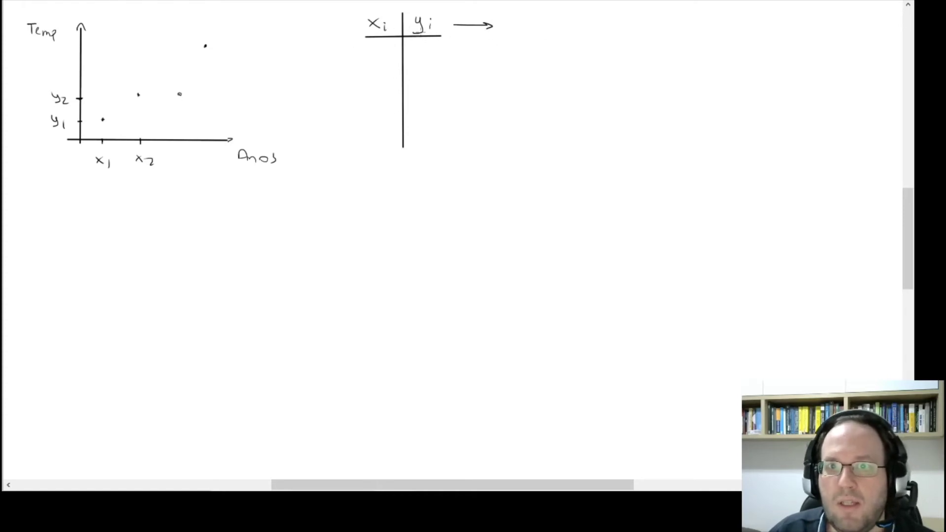
mouse_move(517, 7)
mouse_down()
mouse_move(517, 29)
mouse_move(543, 30)
mouse_up()
mouse_move(552, 22)
mouse_down()
mouse_move(547, 30)
mouse_move(579, 37)
mouse_up()
Step: Switch to the Excel workbook, open sheet Plan2, and examine the Ano and Aquecimento (°C) data columns
key(alt+Tab)
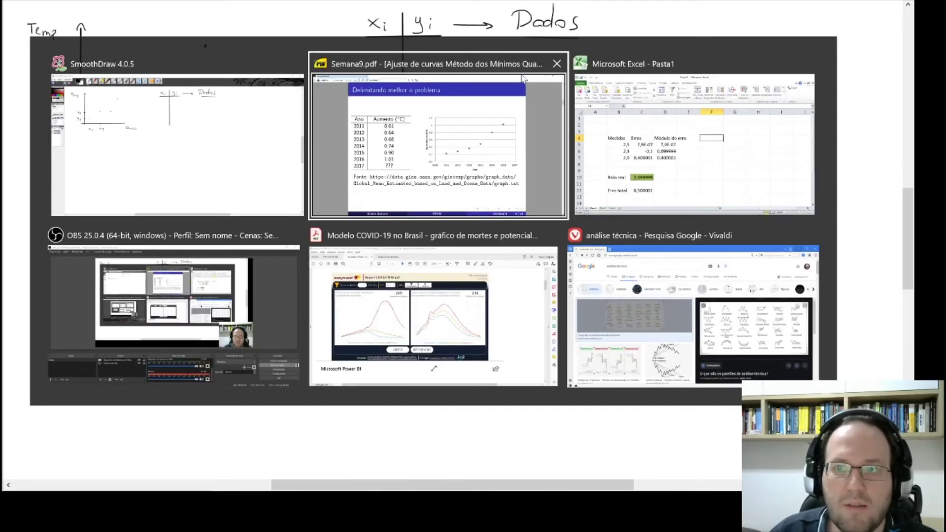
key(alt+Tab)
click(110, 435)
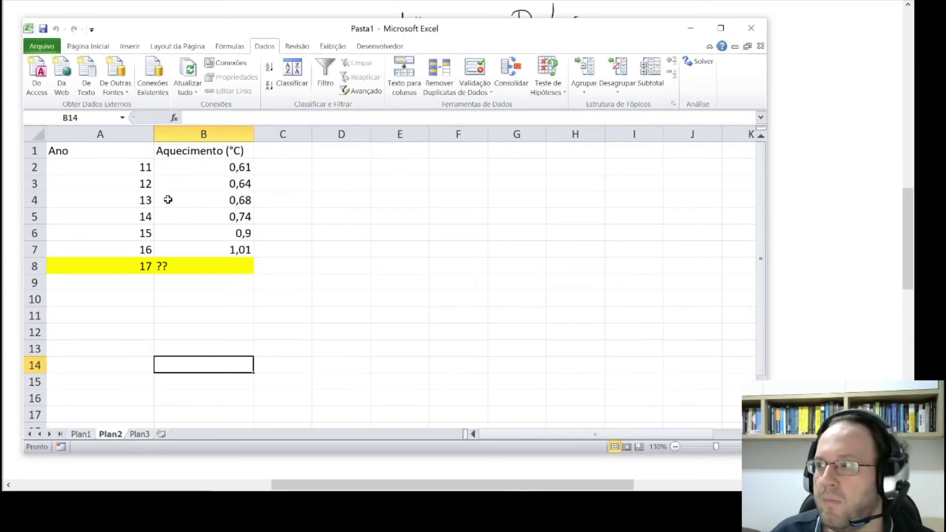
drag(123, 167, 116, 237)
drag(212, 163, 212, 236)
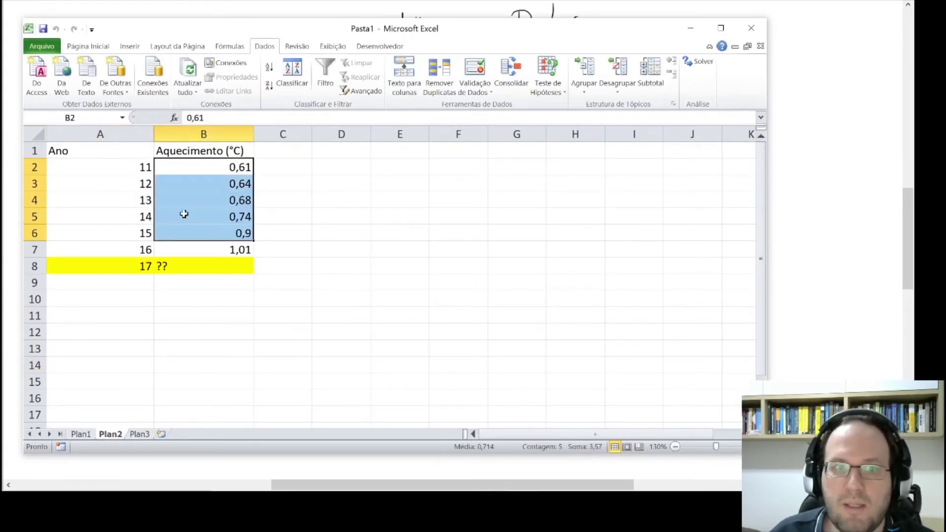
click(106, 148)
click(180, 155)
click(180, 284)
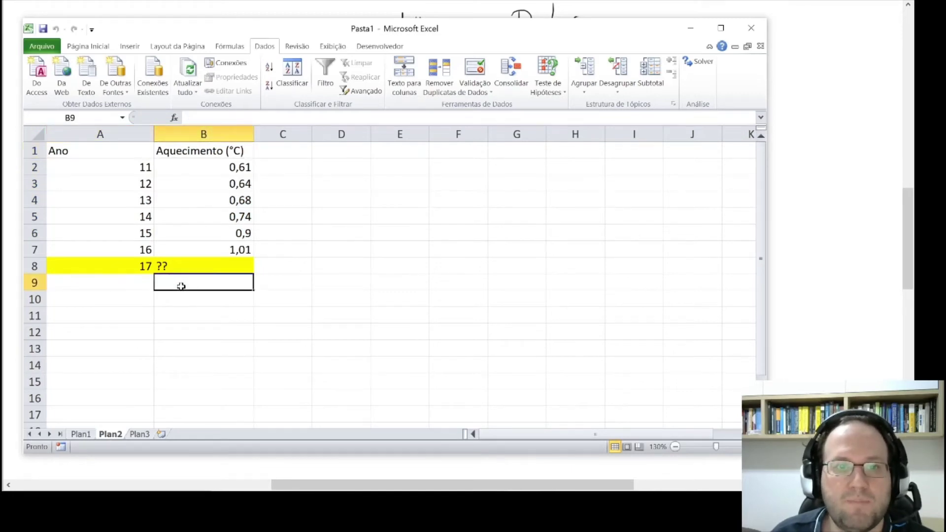
Step: Return to the handwritten notes and draw a red straight trend line through the data points
key(alt+Tab)
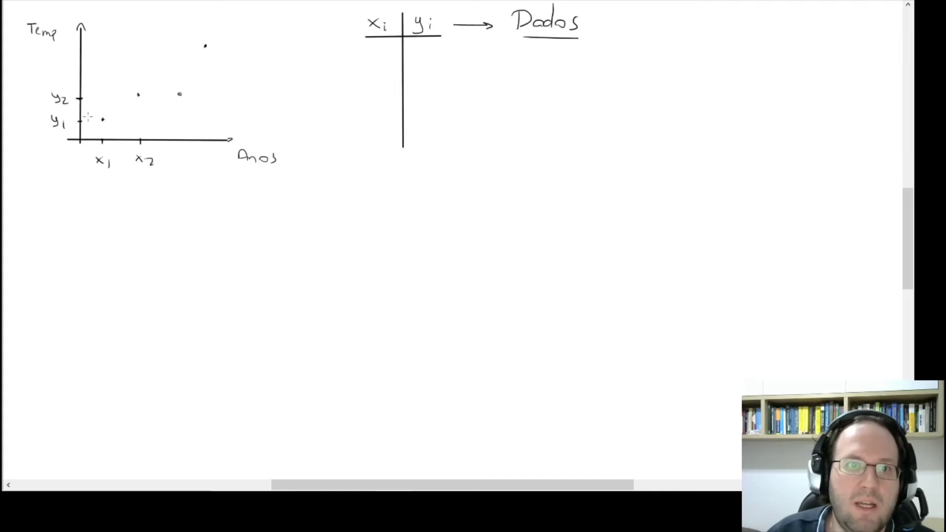
drag(101, 126, 212, 51)
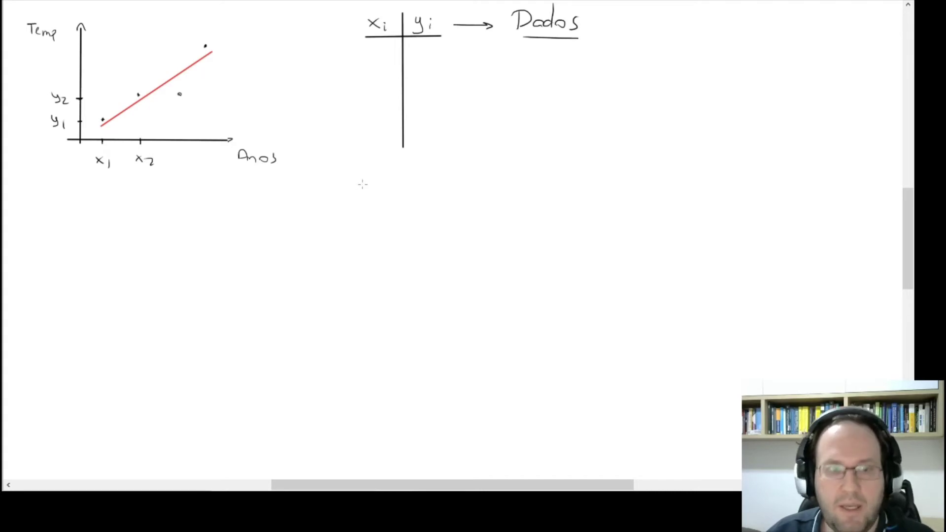
Step: Draw an arrow from the trend line to the equation ŷ = ax + b and underline a and b in red
mouse_move(120, 126)
mouse_down()
mouse_move(140, 214)
mouse_move(189, 215)
mouse_move(176, 241)
mouse_up()
mouse_move(174, 207)
mouse_down()
mouse_move(220, 225)
mouse_move(270, 227)
mouse_move(255, 227)
mouse_up()
drag(280, 221, 309, 228)
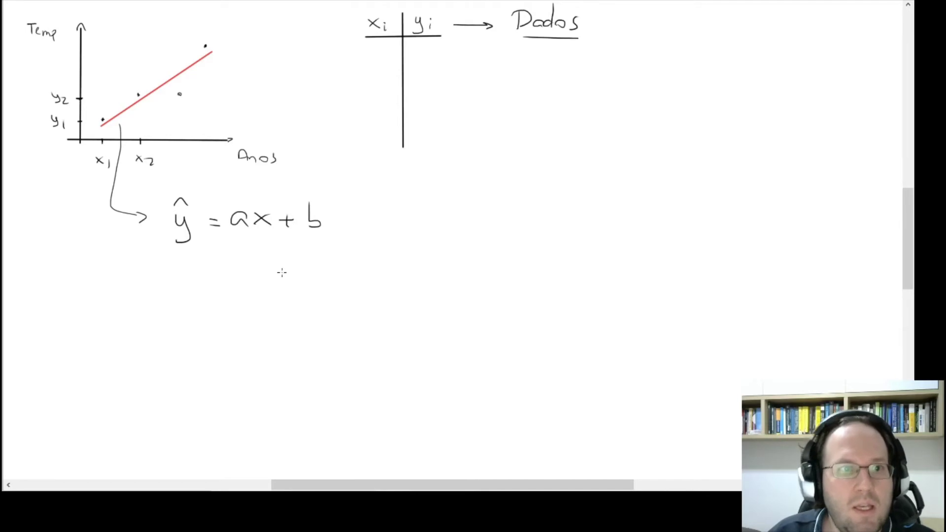
drag(234, 234, 250, 235)
drag(309, 236, 323, 236)
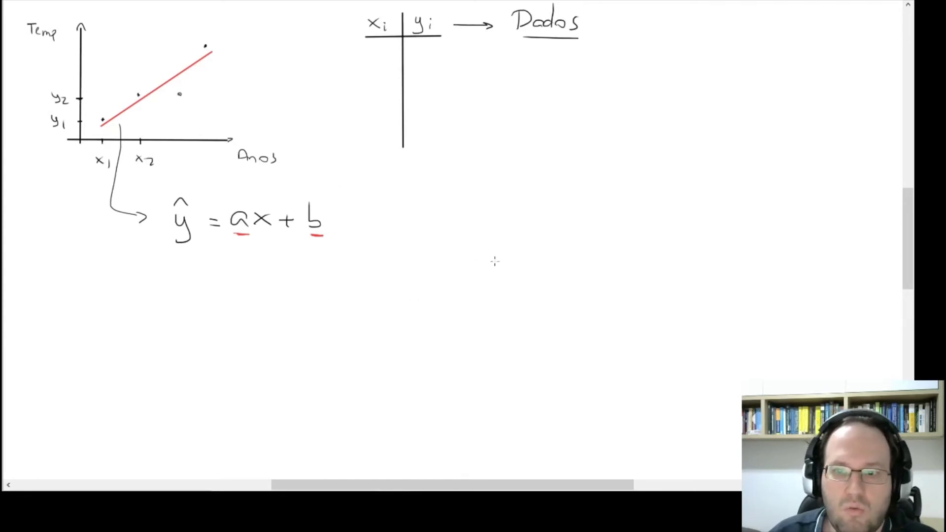
Step: Write the sum of squared errors, the sum from i = 1 to n of (yi − ŷ(xi))²
mouse_move(489, 260)
mouse_down()
mouse_move(460, 278)
mouse_move(475, 291)
mouse_move(447, 320)
mouse_move(466, 311)
mouse_up()
click(446, 301)
drag(456, 317, 474, 321)
mouse_move(466, 253)
mouse_down()
mouse_move(479, 253)
mouse_move(516, 297)
mouse_move(557, 274)
mouse_move(544, 303)
mouse_move(600, 285)
mouse_move(626, 288)
mouse_up()
click(568, 278)
drag(633, 274, 619, 300)
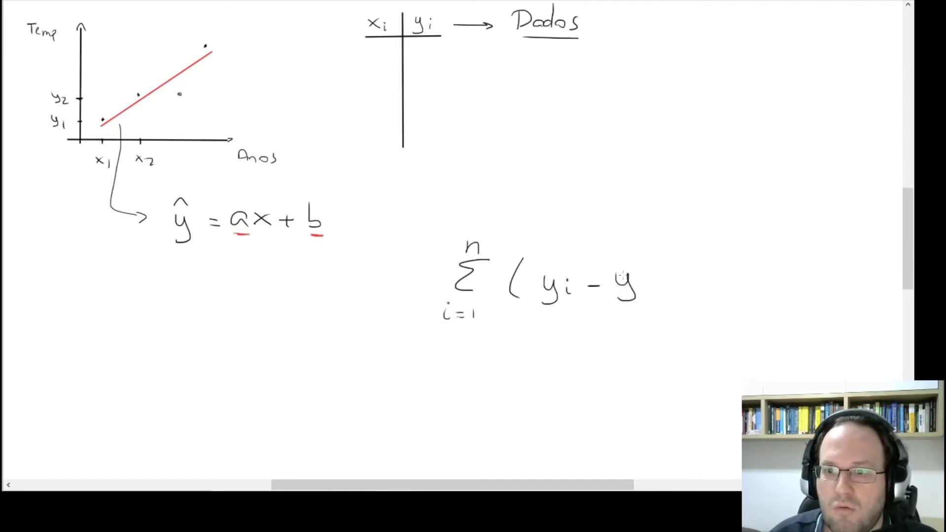
mouse_move(617, 267)
mouse_down()
mouse_move(632, 265)
mouse_move(645, 297)
mouse_move(686, 294)
mouse_up()
drag(709, 260, 709, 302)
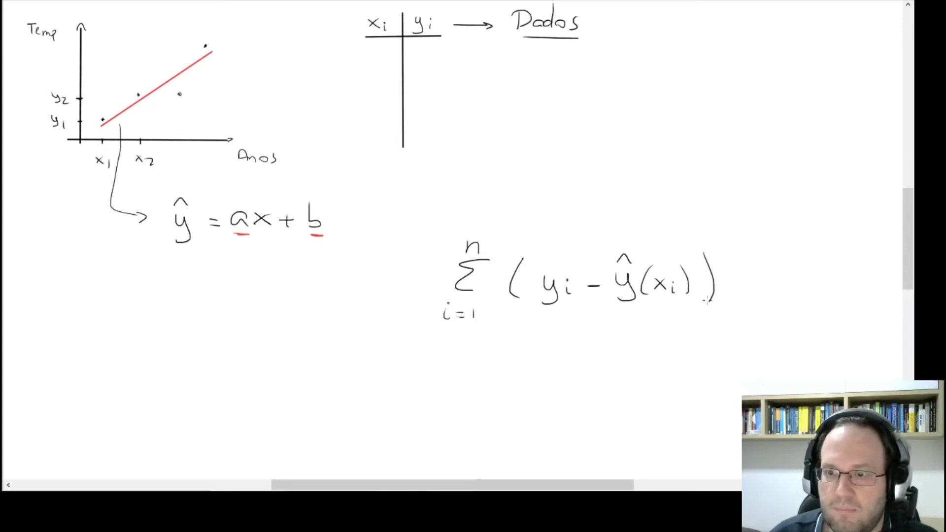
drag(716, 241, 728, 251)
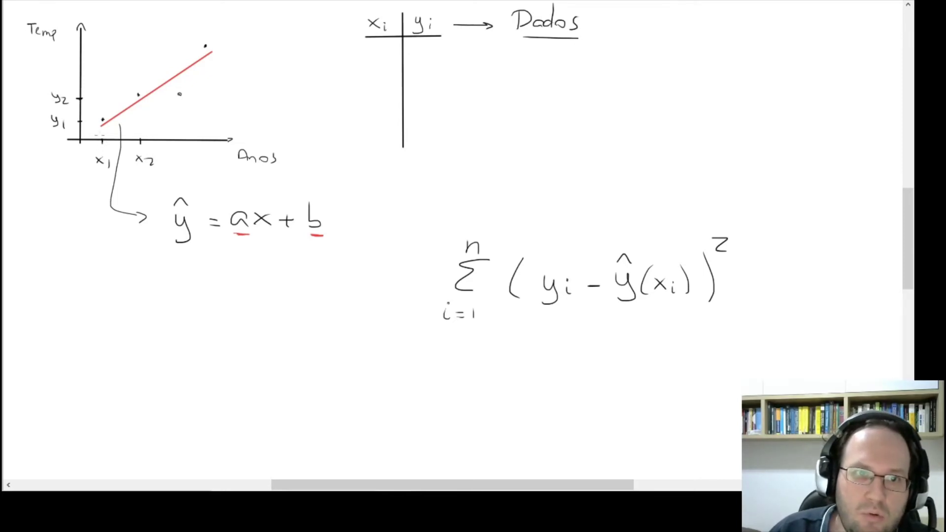
Step: Mark the vertical error between each data point and the red trend line with short strokes
drag(102, 119, 101, 126)
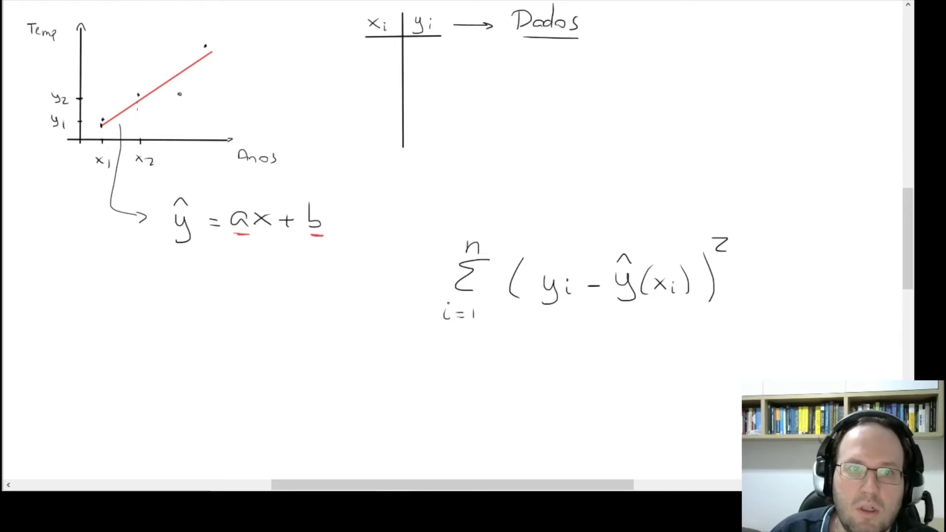
drag(139, 95, 139, 103)
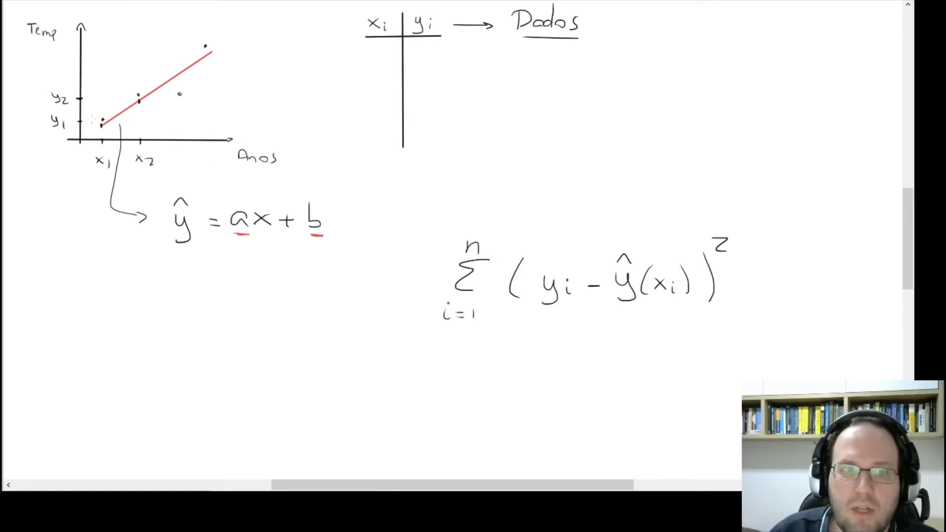
drag(91, 121, 91, 127)
drag(127, 97, 127, 105)
drag(183, 75, 180, 94)
drag(201, 44, 199, 55)
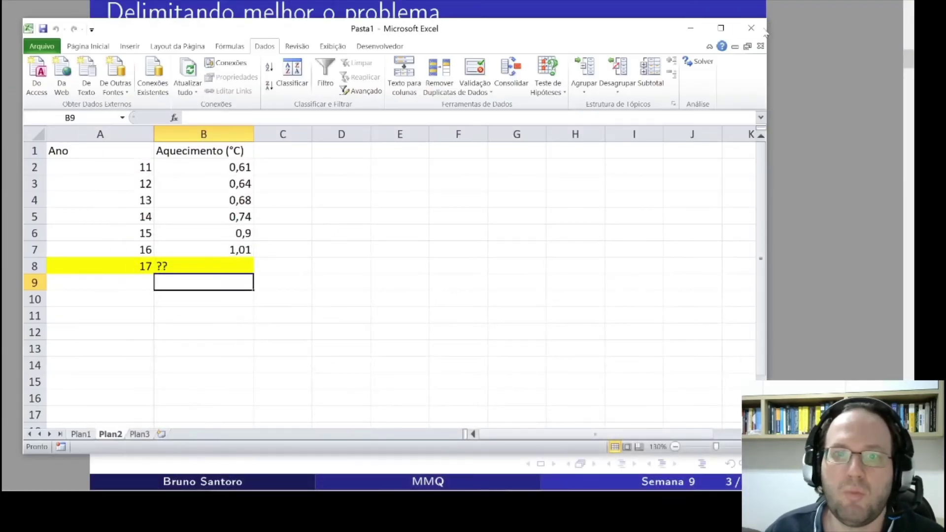
Step: Switch to the Excel workbook and enter the parameter labels a in cell A11 and b in cell A12
key(Down)
key(Down)
key(Down)
key(Left)
key(Up)
text(a)
key(Return)
text(b)
key(Tab)
Step: Fill the parameter cells B11:B12 with green
key(Up)
key(shift+Down)
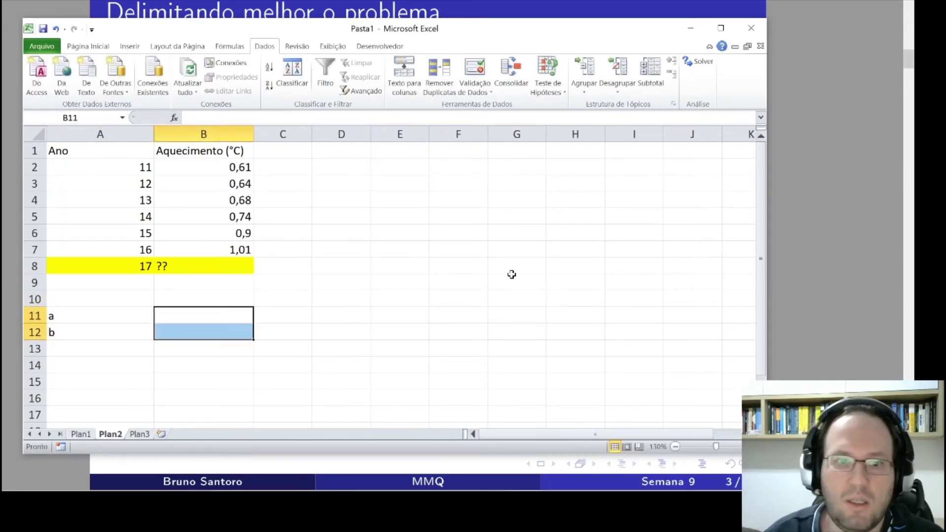
click(87, 46)
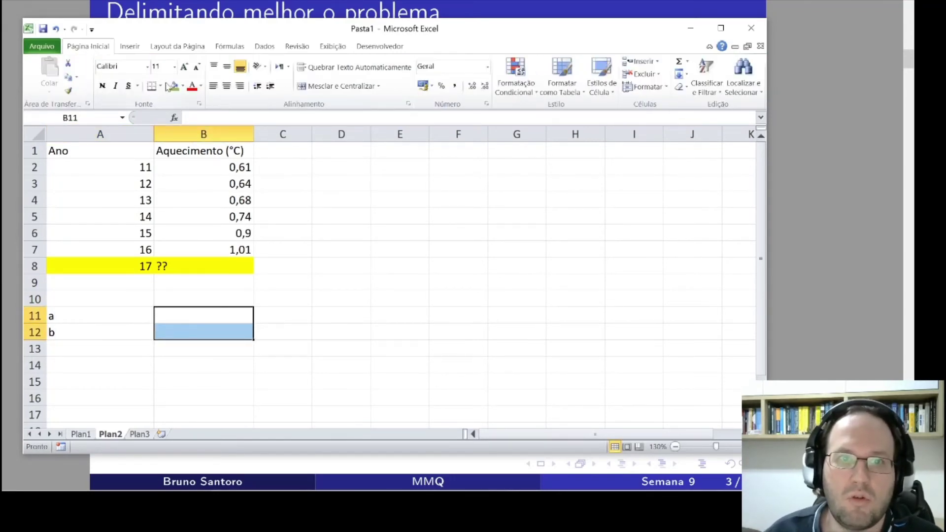
click(174, 86)
click(371, 312)
Step: Remove the yellow fill from A8:B8 and delete the contents of both cells
click(105, 264)
drag(156, 268, 186, 264)
click(183, 86)
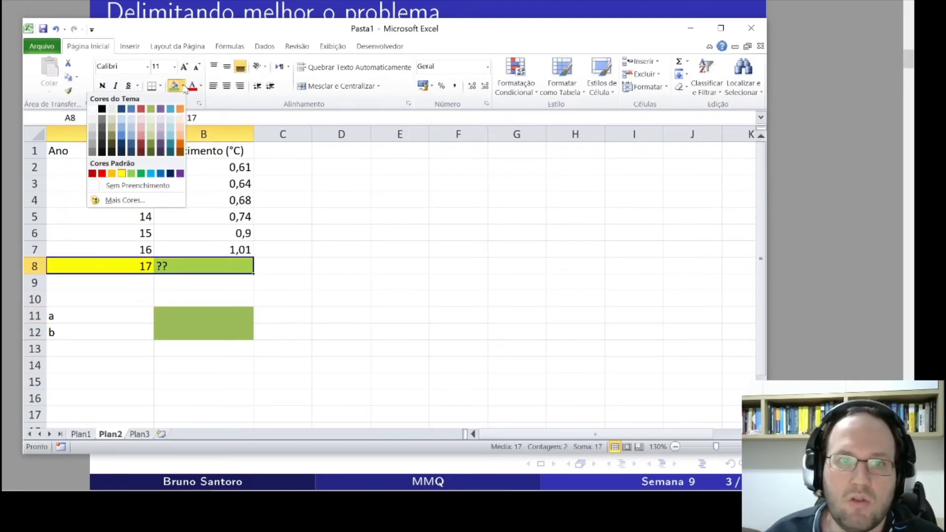
click(146, 185)
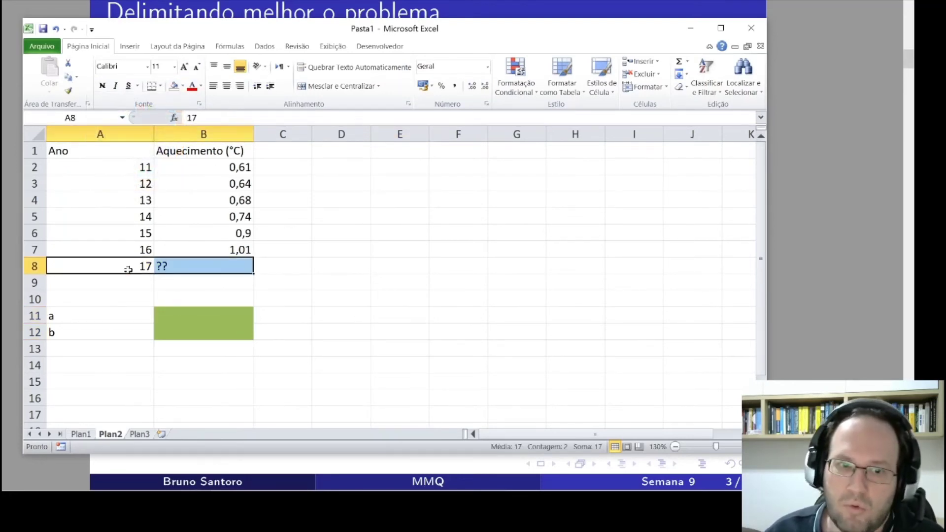
click(131, 268)
key(shift+Right)
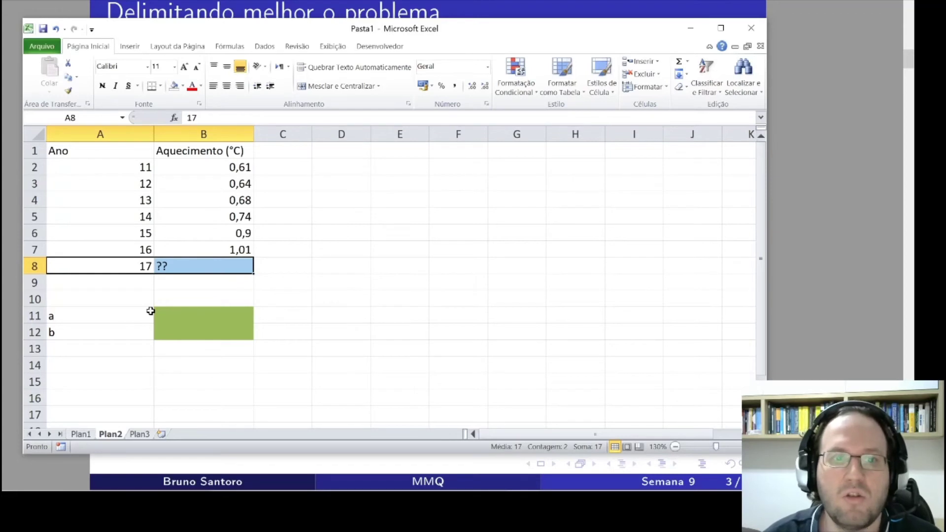
key(Delete)
key(Up)
key(Up)
key(Up)
key(Up)
key(Up)
key(Up)
key(Up)
key(Down)
key(Right)
key(Down)
key(Down)
key(Down)
key(Left)
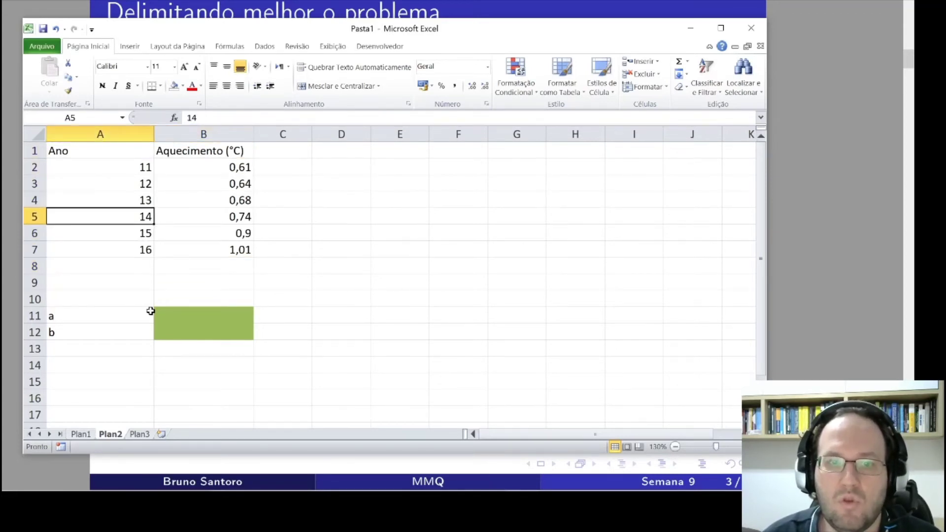
Step: Extend the heading in cell A1 to "Ano (xi)"
key(Up)
key(Up)
key(Up)
key(Up)
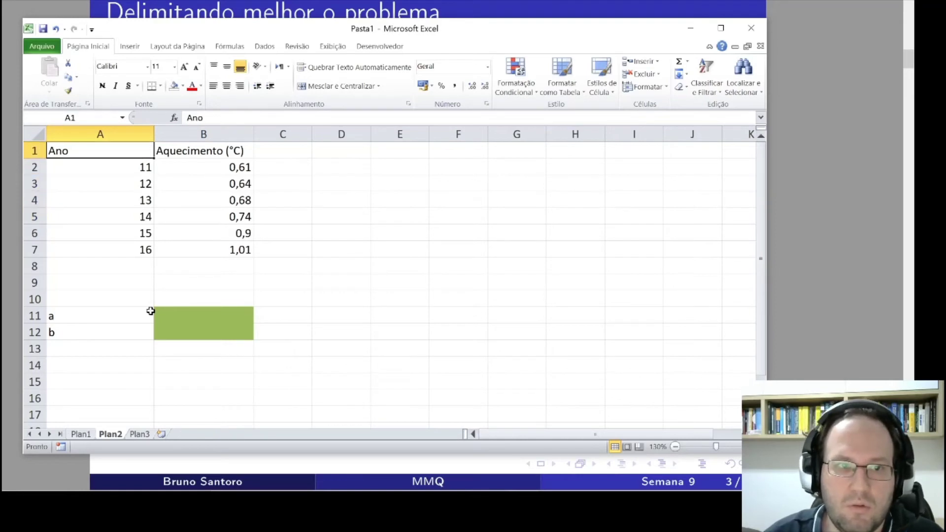
key(F2)
text((x)
text())
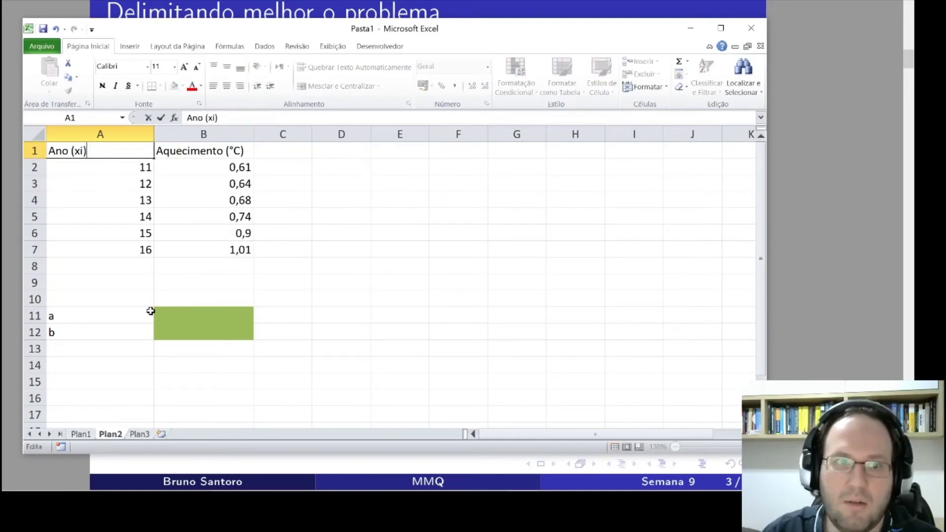
key(Return)
Step: Extend the heading in cell B1 to "Aquecimento (°C) - yi" and widen column B to fit it
key(Right)
key(Up)
key(F2)
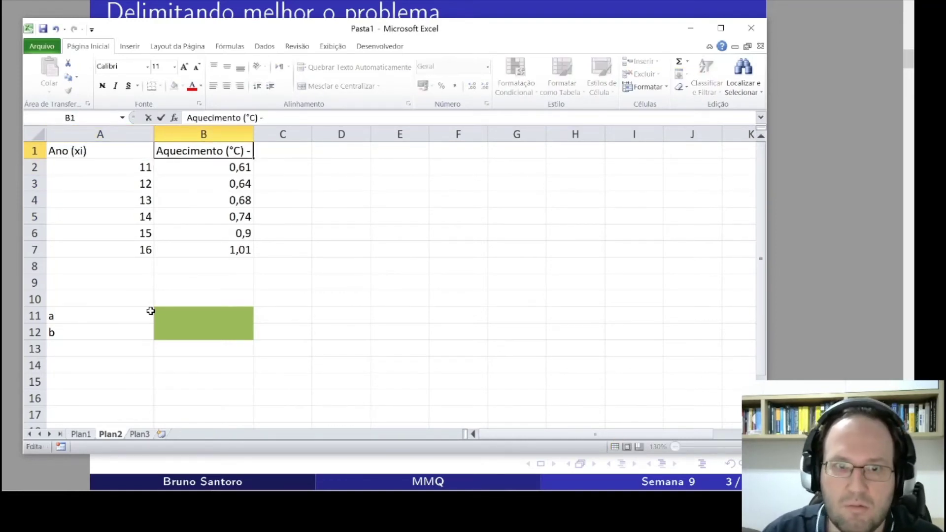
text(i)
key(Return)
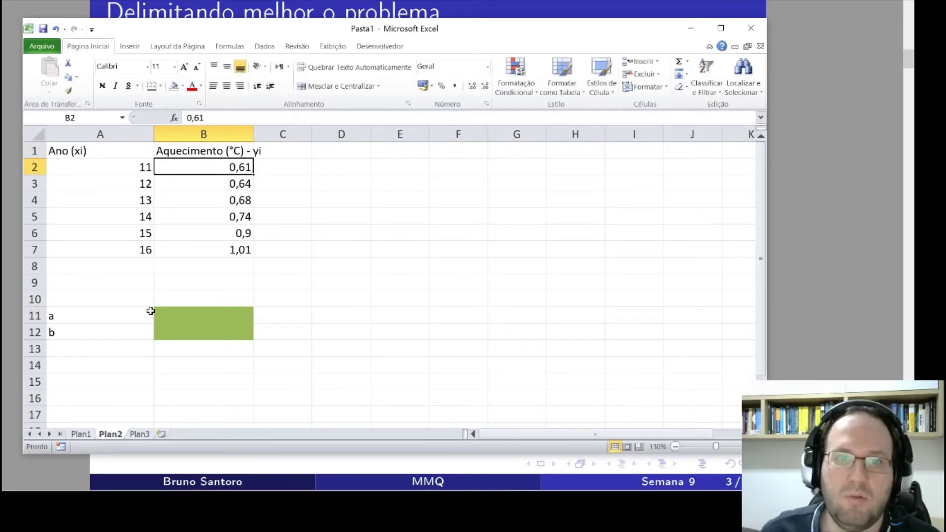
drag(254, 132, 271, 132)
drag(260, 315, 259, 330)
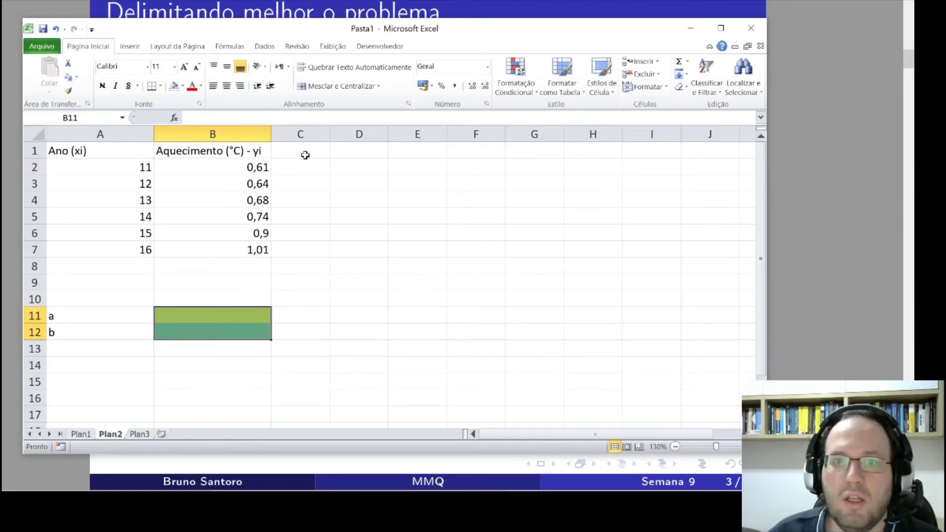
click(307, 156)
text(Erros)
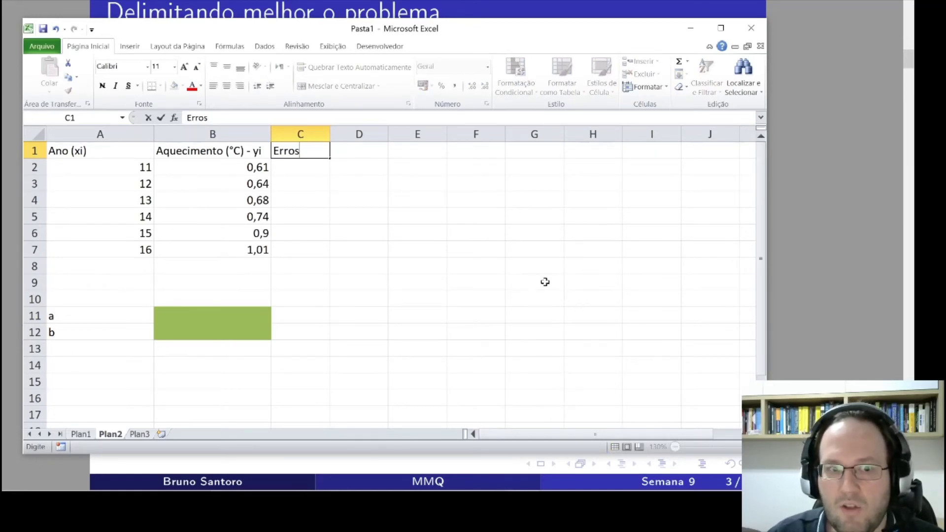
key(BackSpace)
key(BackSpace)
key(BackSpace)
key(BackSpace)
key(BackSpace)
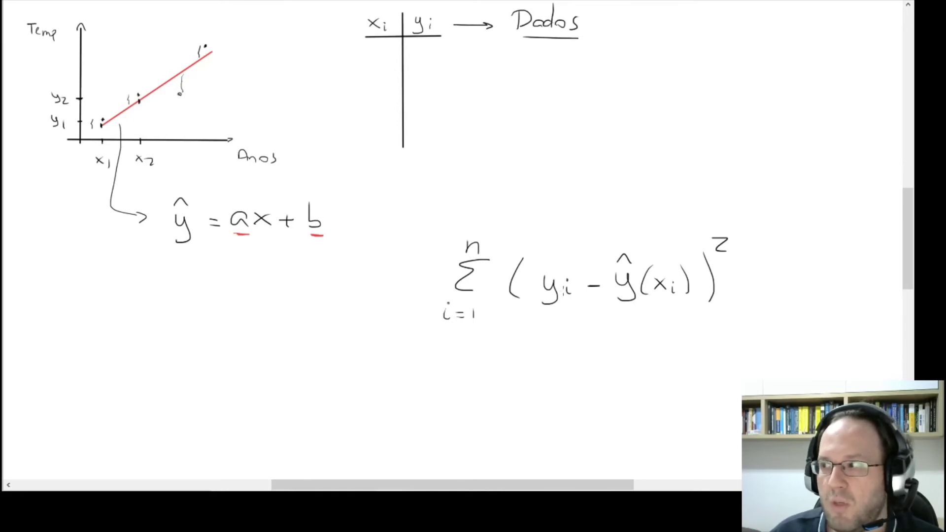
Step: Return to the Excel workbook from the handwritten notes and enter the heading "Aquecimento Estimado" in cell C1
key(alt+Tab)
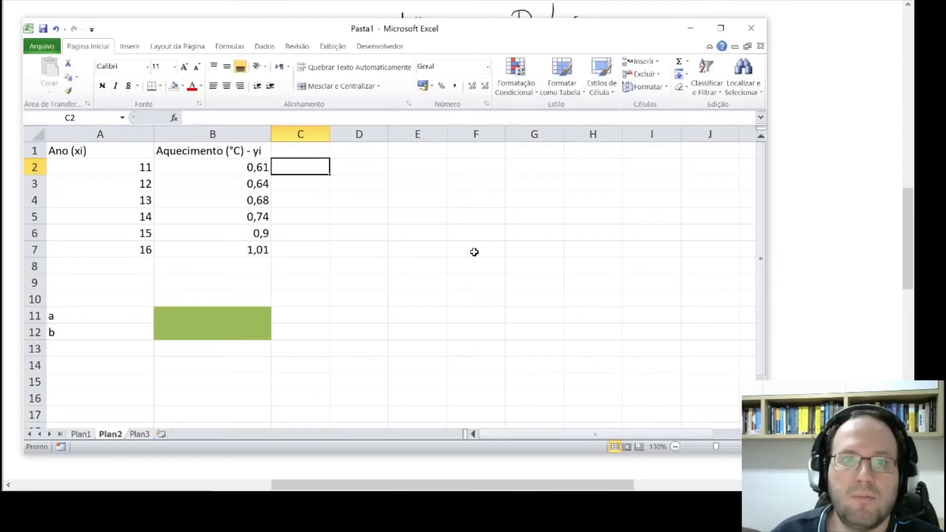
key(Up)
text(Aquecimento Estimado)
key(Return)
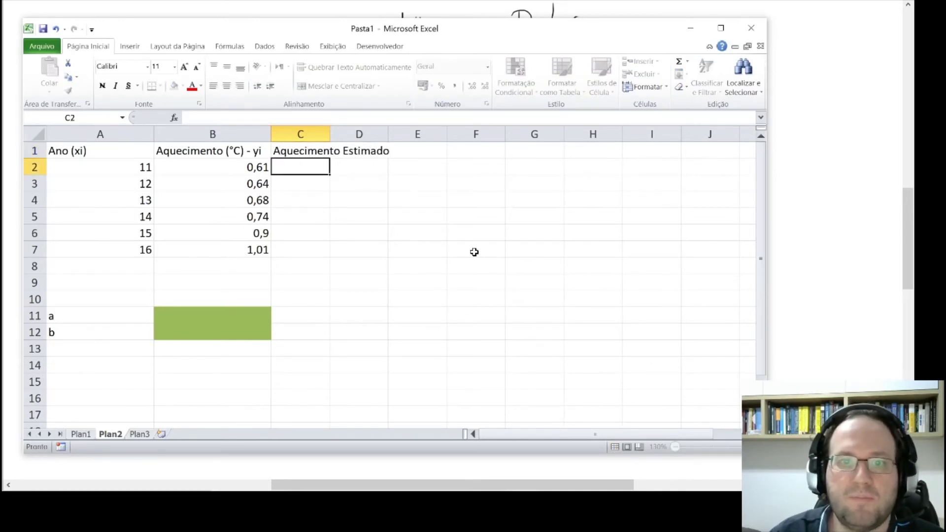
Step: Enter the formula =$B$11*A2+$B$12 in cell C2 to estimate the warming from coefficients a and b
text(=)
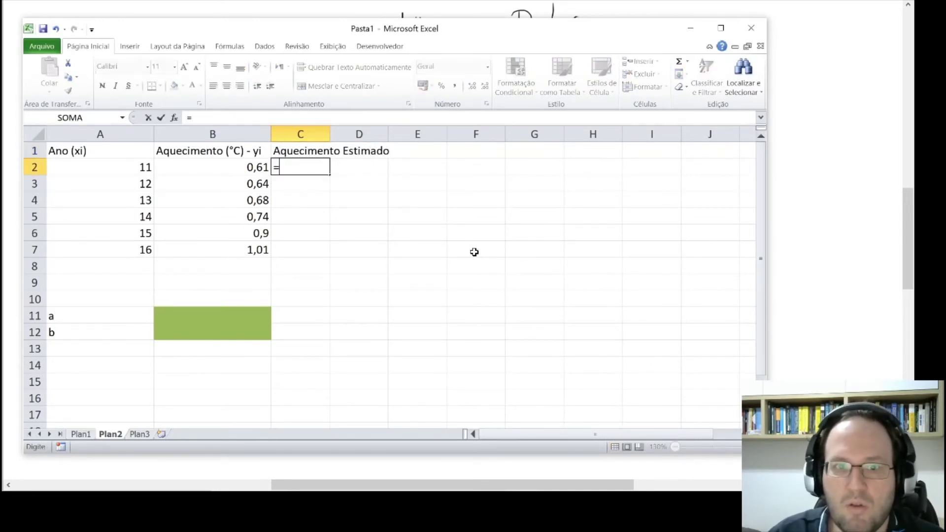
key(Down)
key(Down)
key(Down)
key(Down)
key(Down)
key(Down)
key(Down)
key(Down)
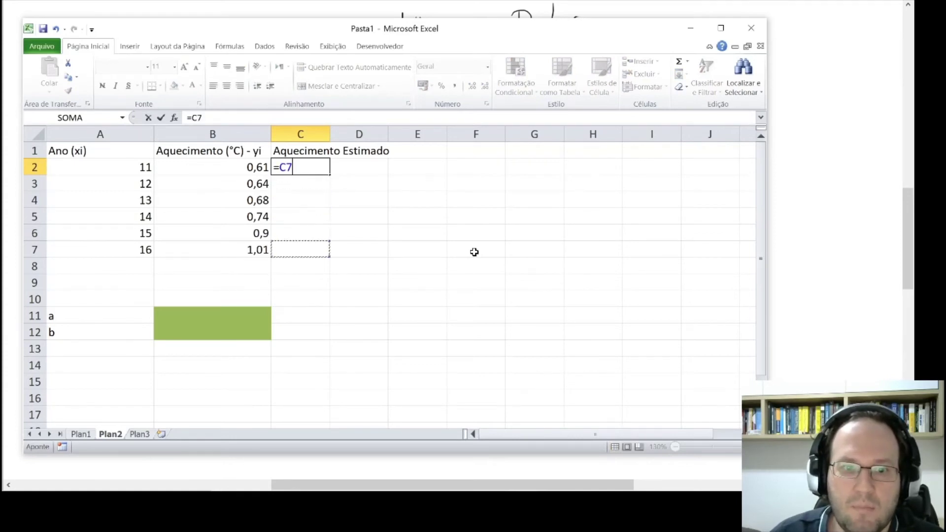
key(Left)
key(Down)
key(F4)
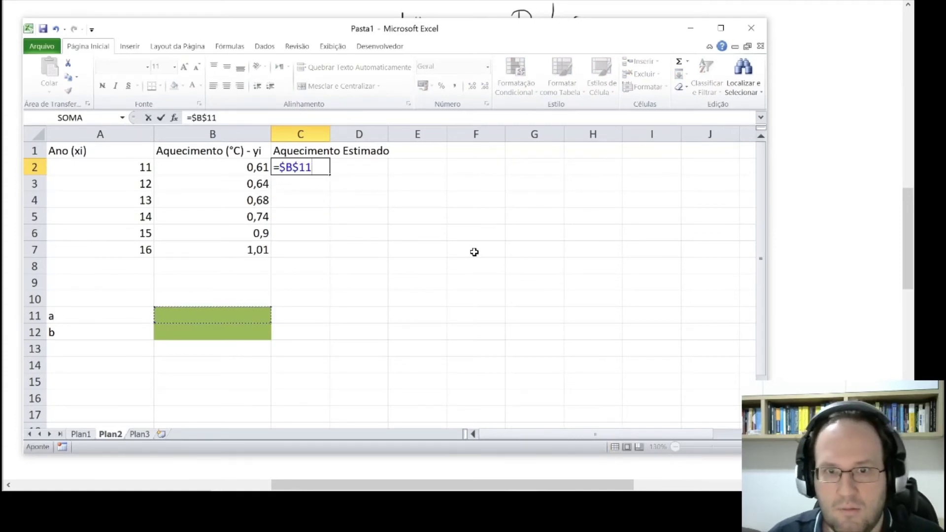
text(*)
key(Left)
key(Left)
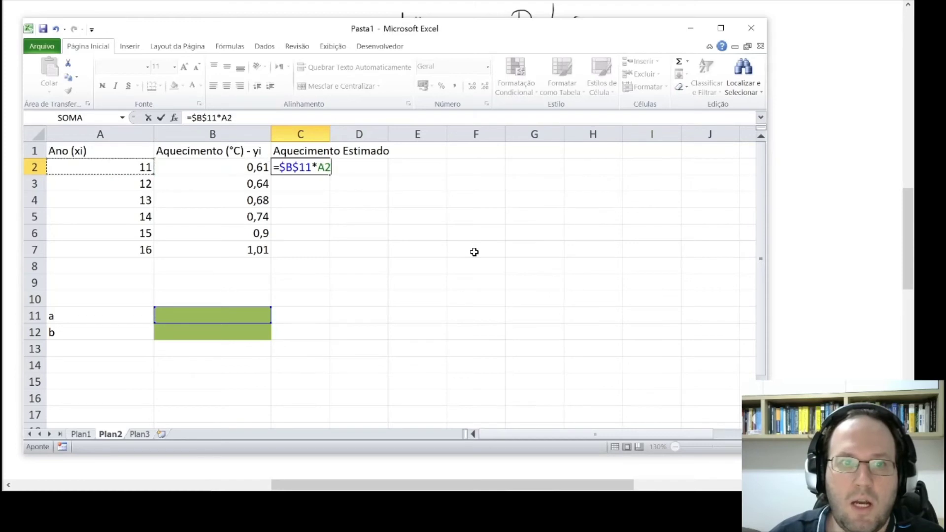
text(+)
key(Down)
key(Down)
key(Down)
key(Down)
key(Down)
key(Down)
key(Down)
key(Down)
key(Down)
key(Down)
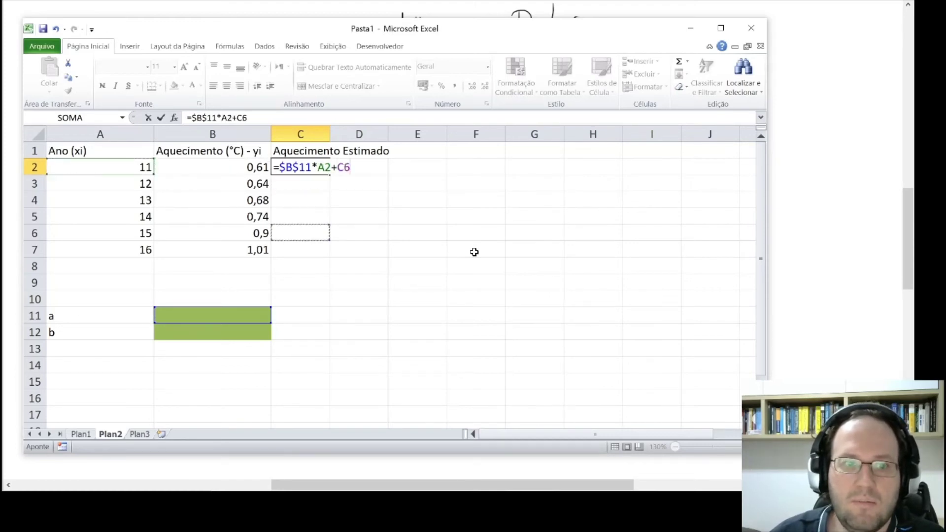
key(Left)
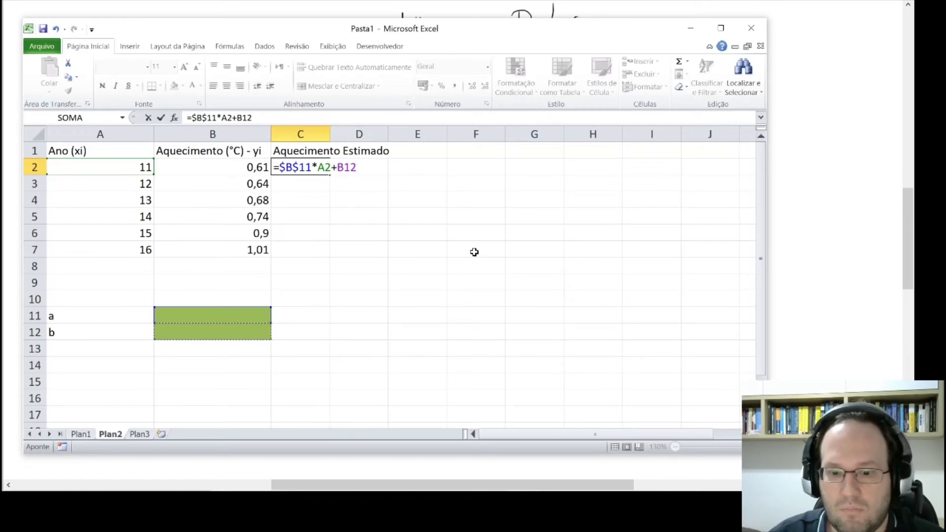
key(F4)
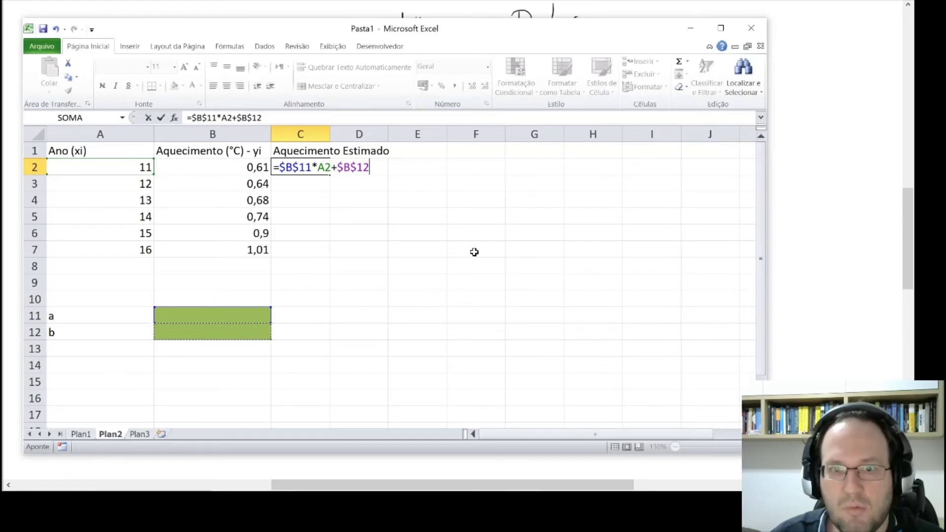
key(Return)
key(Up)
key(Left)
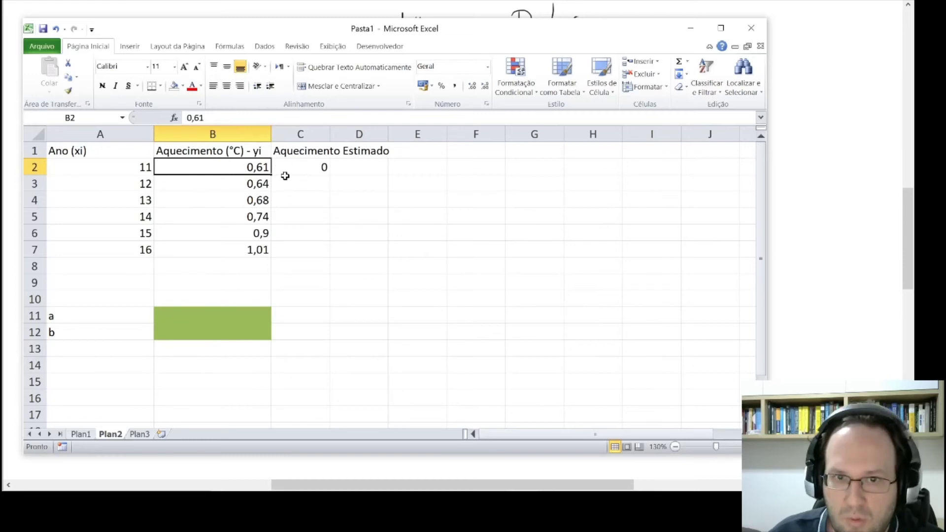
Step: Extend the heading in cell C1 to "Aquecimento Estimado - yi chapéu"
click(316, 153)
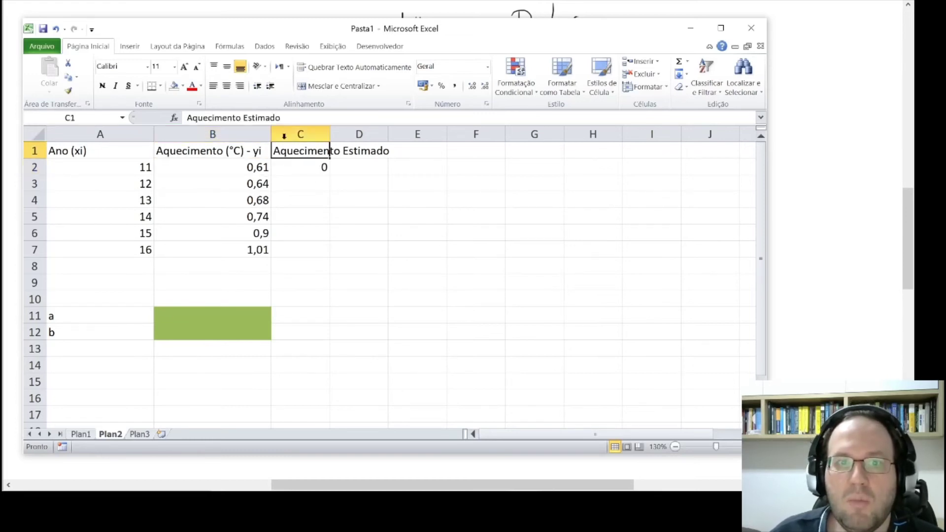
double_click(291, 144)
key(End)
text(0)
key(BackSpace)
text(- y)
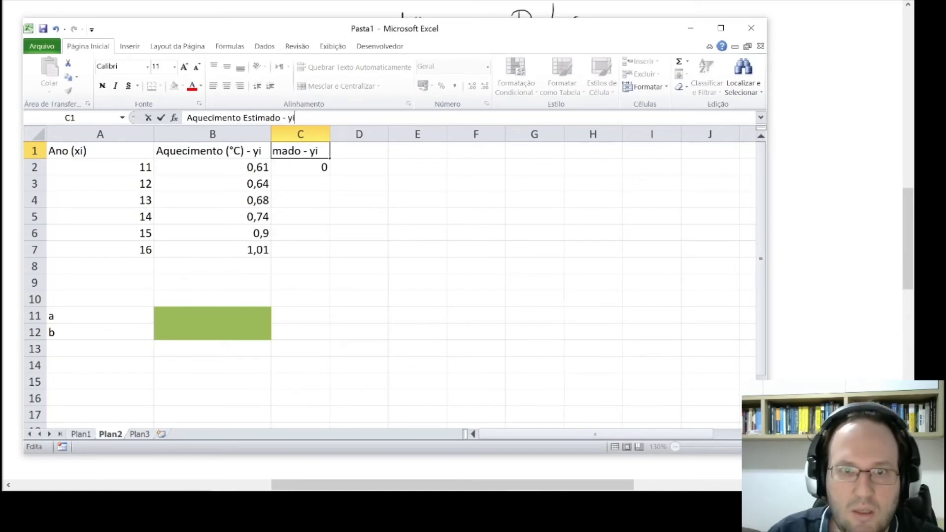
text(i chapéu)
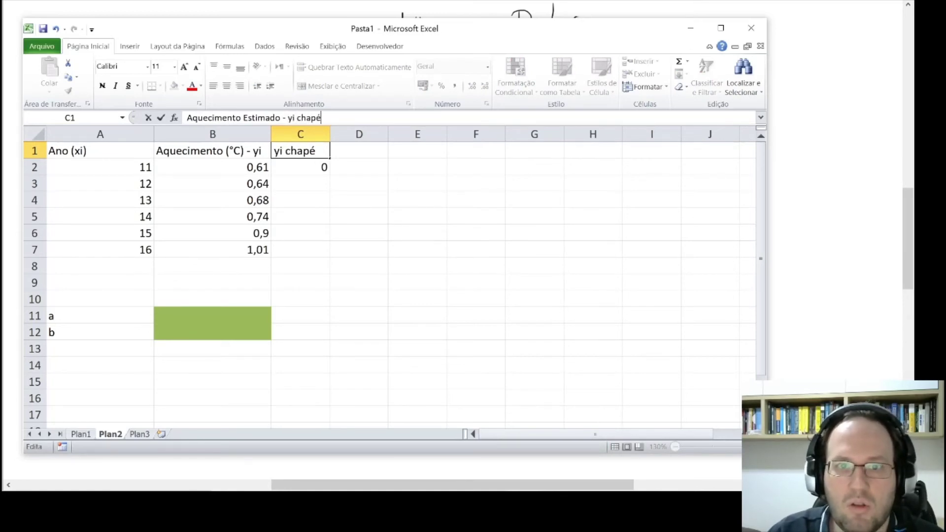
key(Return)
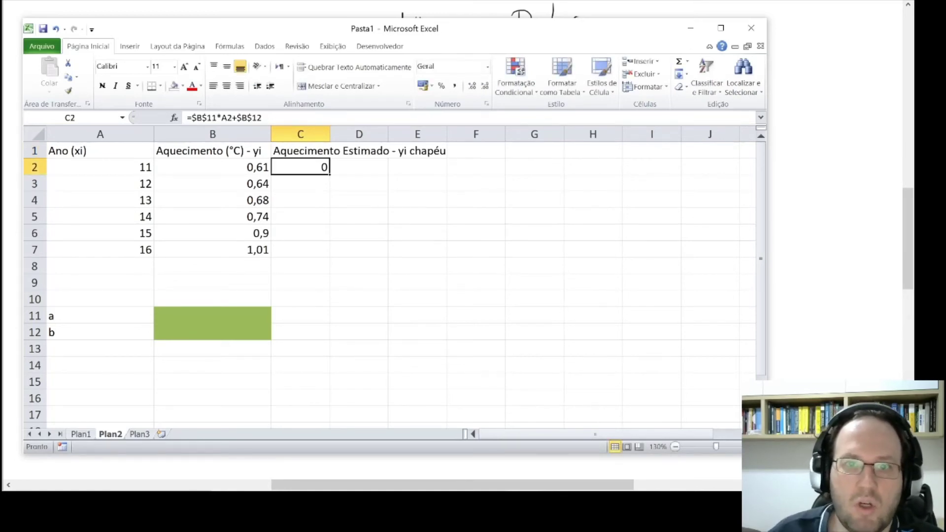
Step: Wrap the heading text in cell C1 and enlarge column C and row 1 to fit it on two lines
click(308, 151)
drag(42, 155, 42, 182)
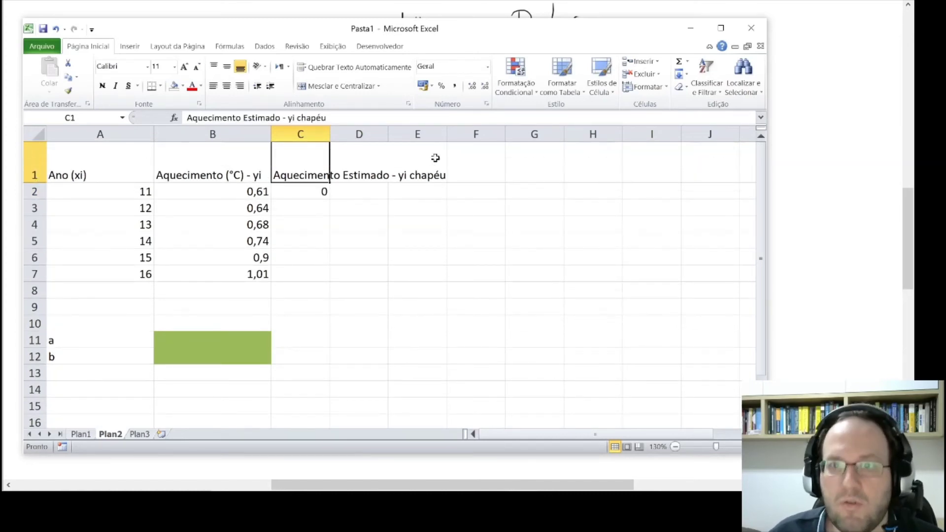
click(343, 67)
drag(327, 136, 380, 137)
drag(46, 182, 47, 191)
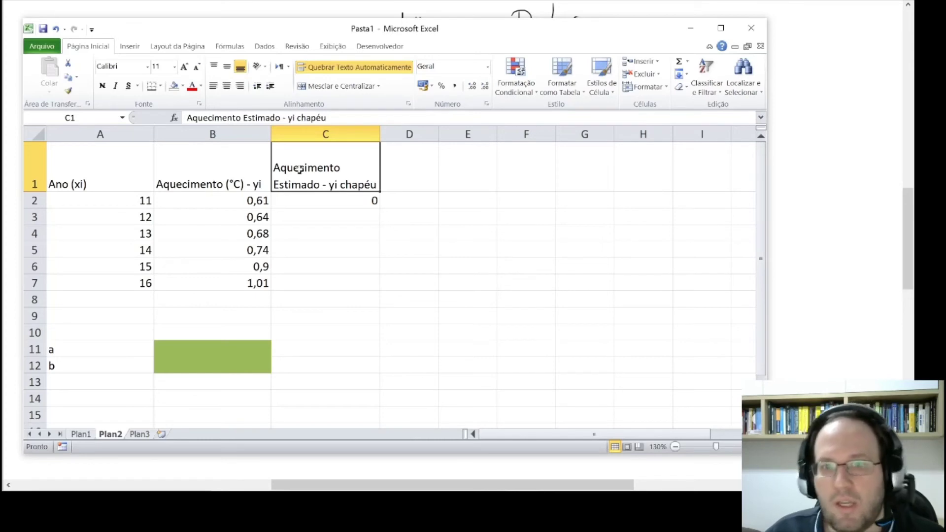
Step: Review the squared-error sum in the handwritten notes and the warming data slide, relating them to the coefficient cells in the Excel workbook
click(896, 243)
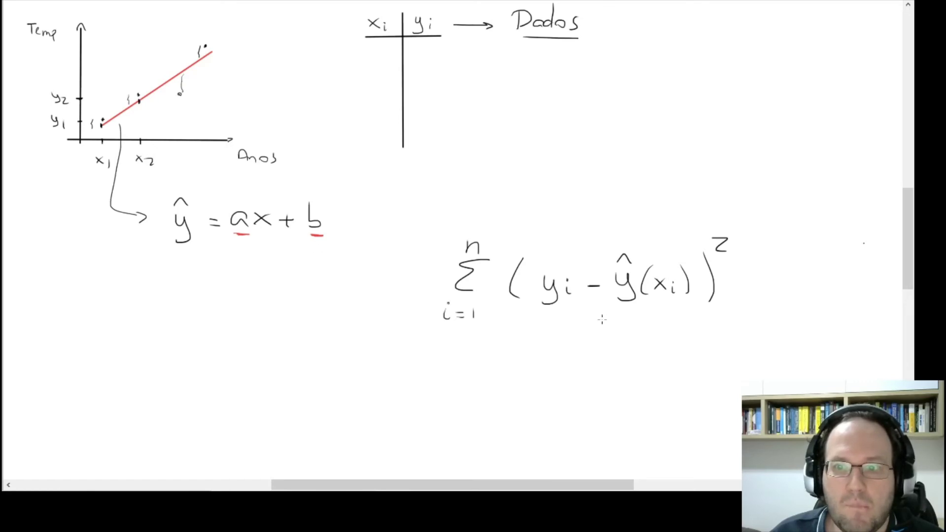
key(alt+Tab)
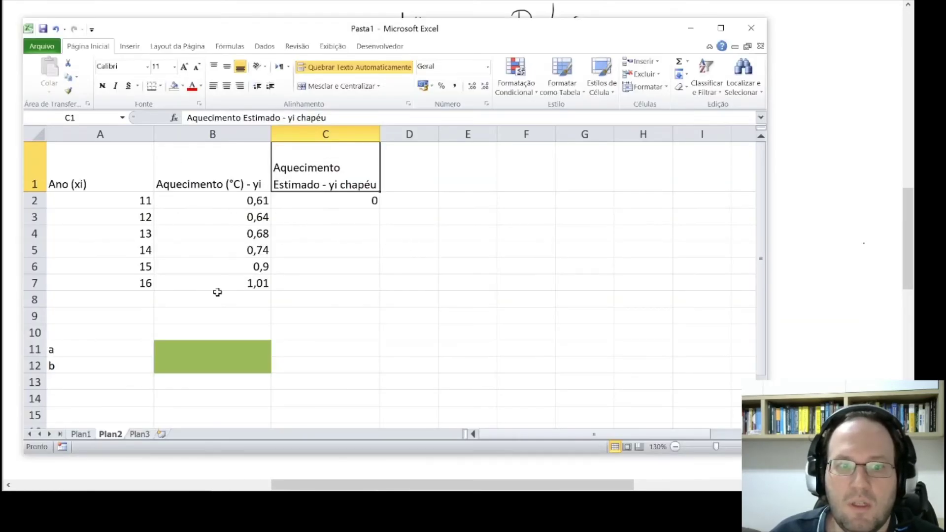
click(222, 345)
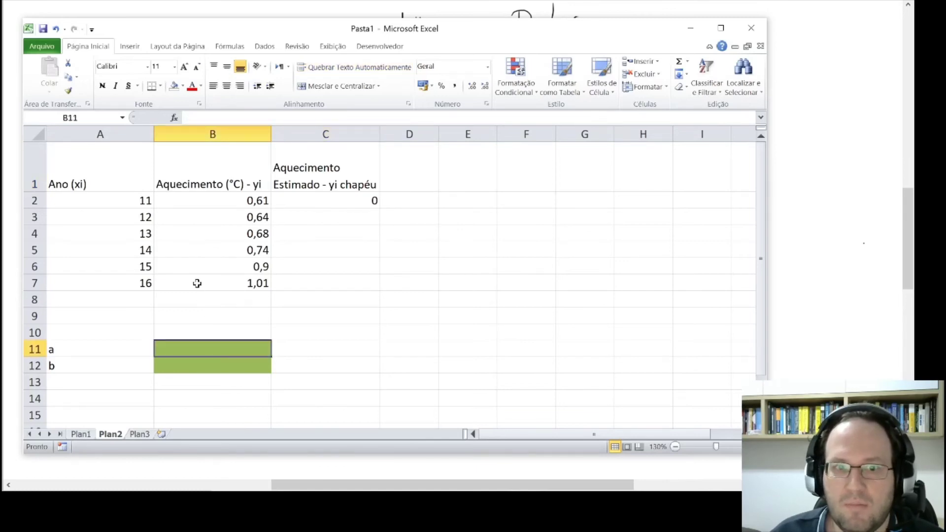
key(alt+Tab)
key(alt+Tab)
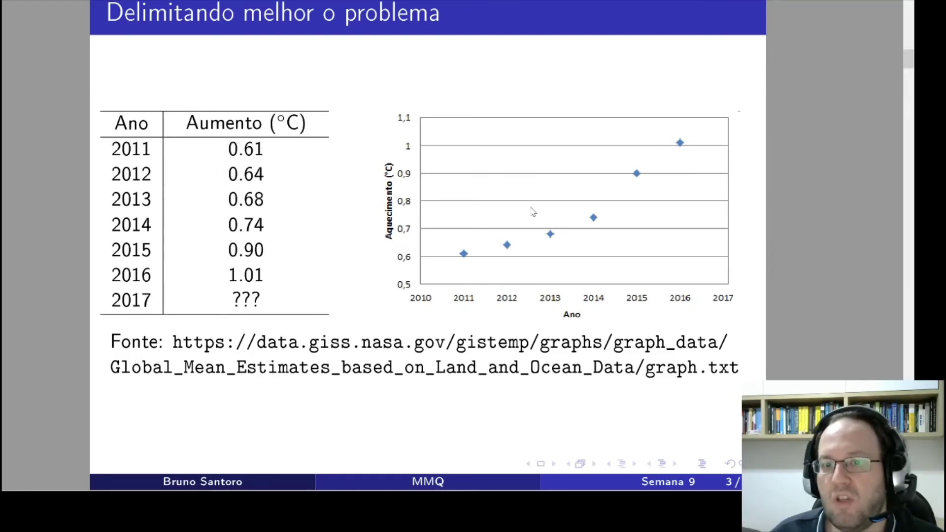
key(alt+Tab)
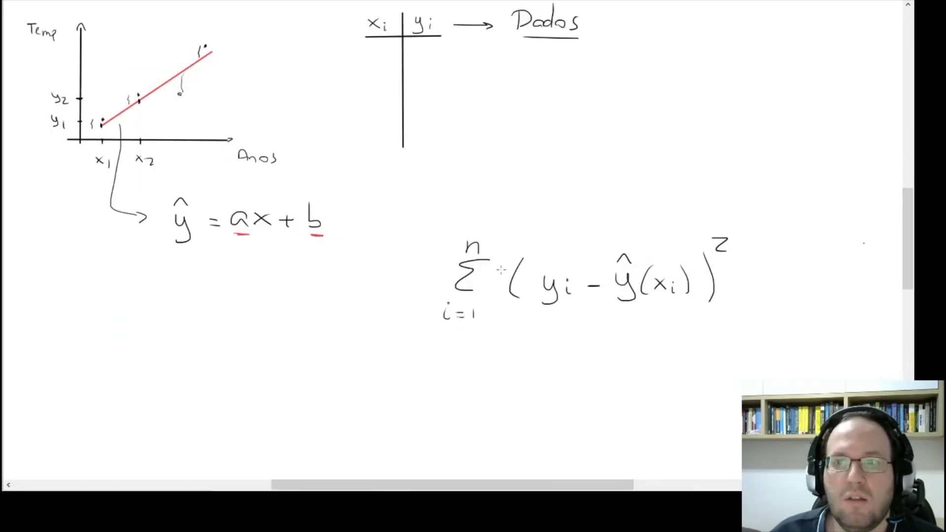
key(alt+Tab)
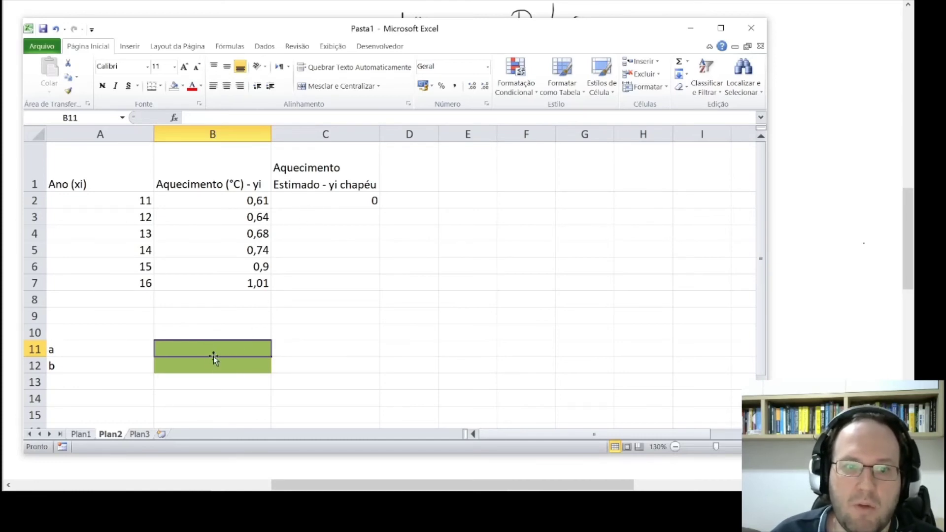
Step: Fill the estimated-warming formula from C2 down to C7 and check the copied formulas
click(333, 205)
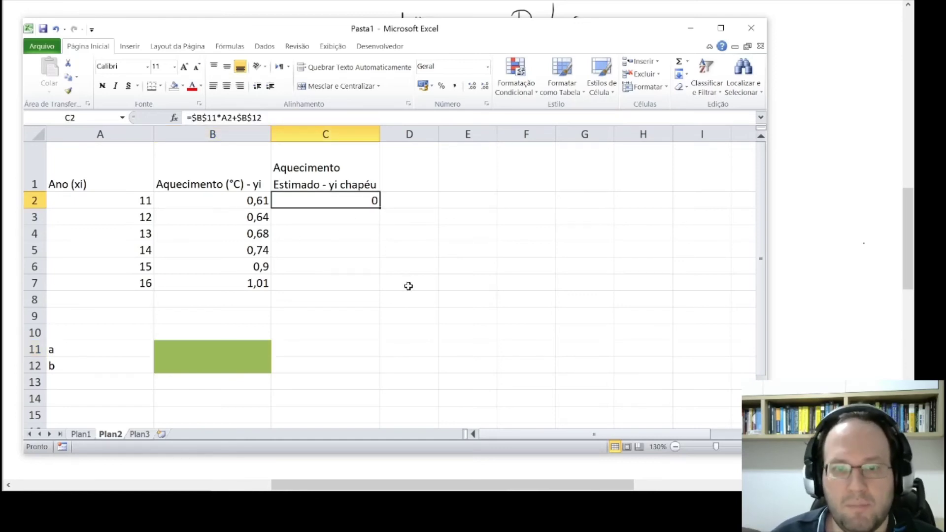
double_click(379, 209)
click(329, 217)
key(Up)
key(Down)
key(Down)
key(Down)
key(Down)
key(Down)
key(Down)
key(Up)
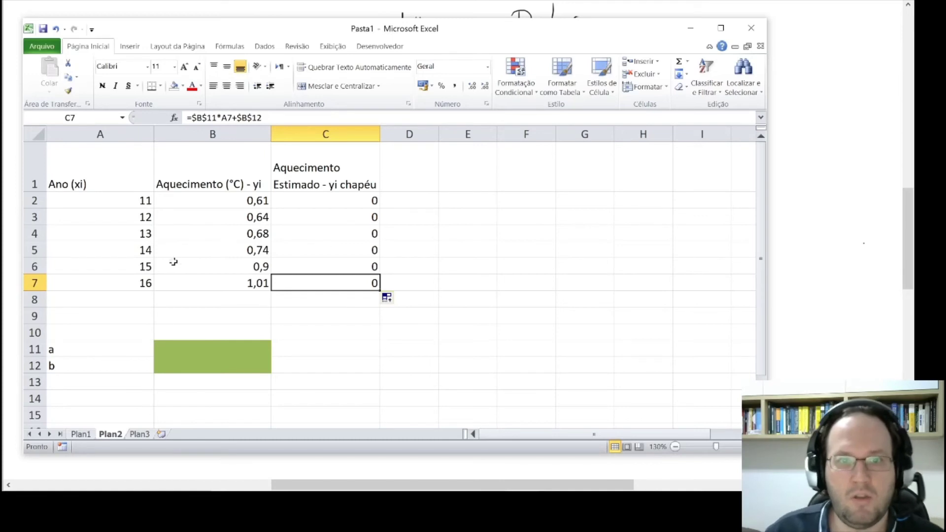
Step: Enter the heading "Erros" in cell D1
click(418, 184)
text(E)
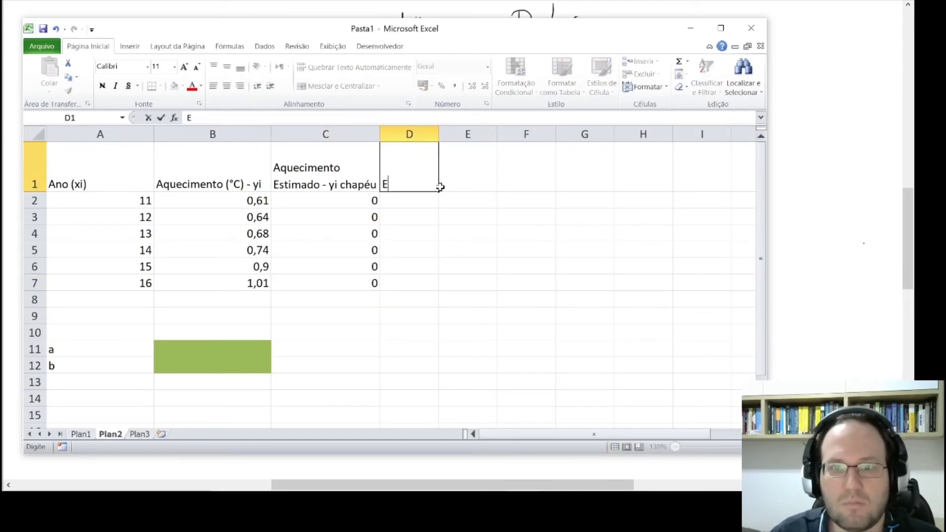
text(rros)
key(Return)
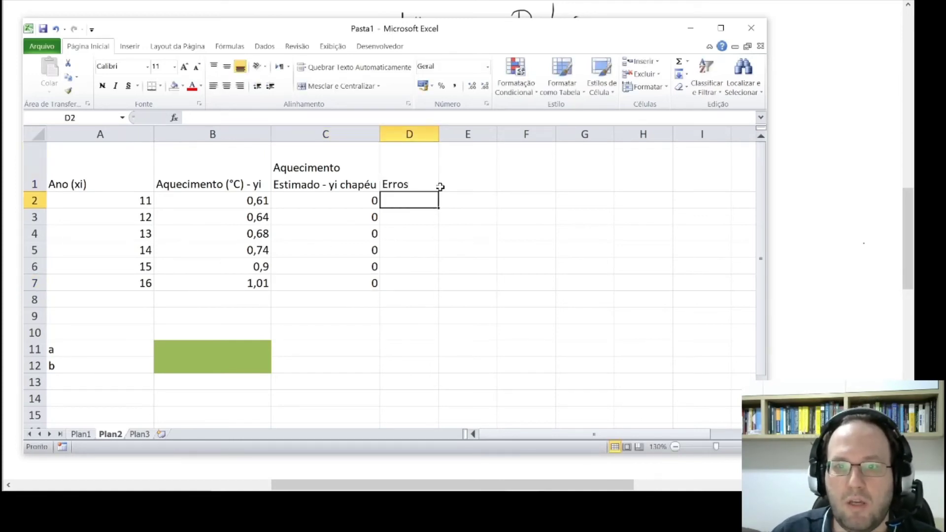
Step: Compute the errors with =B2-C2 in cell D2 and fill the formula down to D7
text(=)
key(Left)
key(Left)
text(-)
key(Left)
key(ctrl+Return)
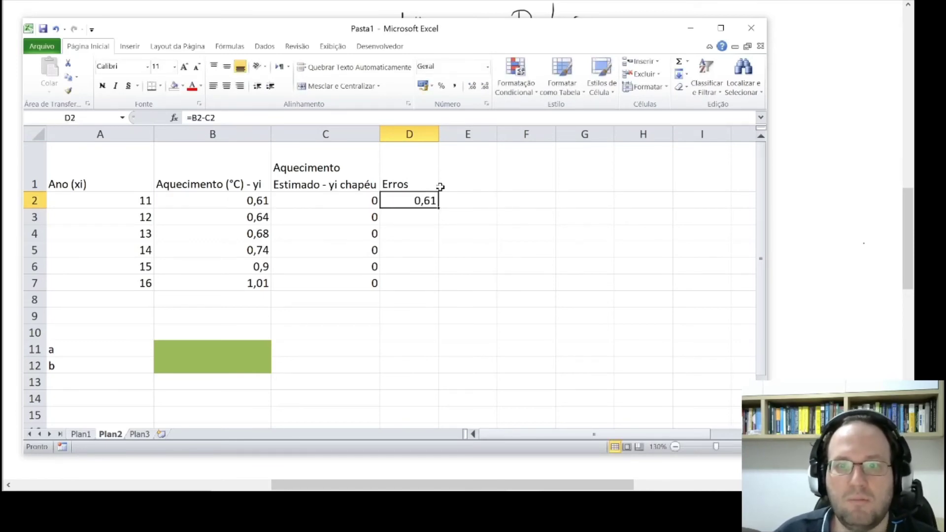
double_click(439, 207)
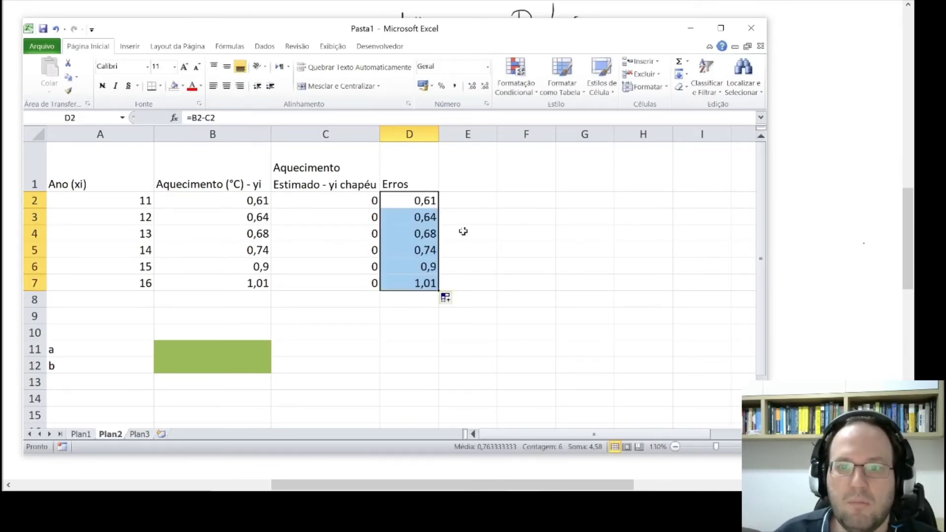
Step: Enter the heading "Erros quadráticos" in cell E1
click(466, 166)
text(Err)
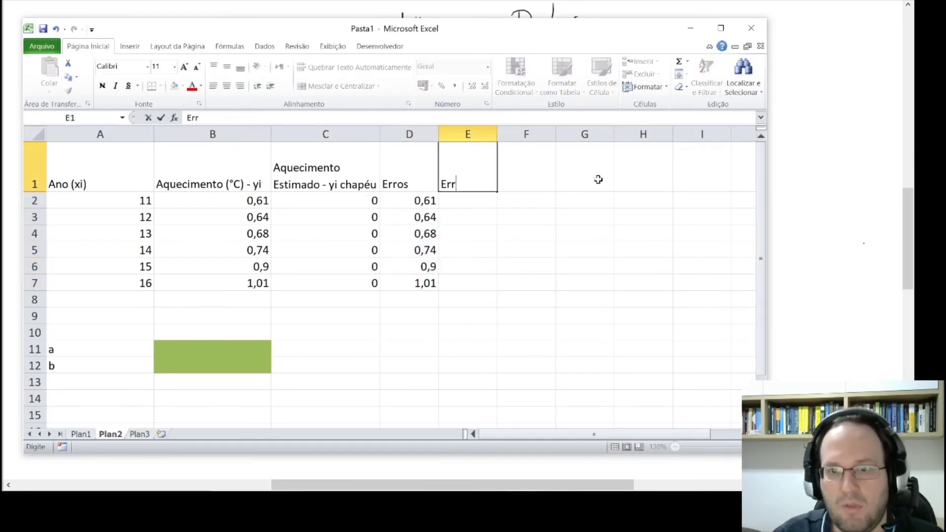
text(os quadráticos)
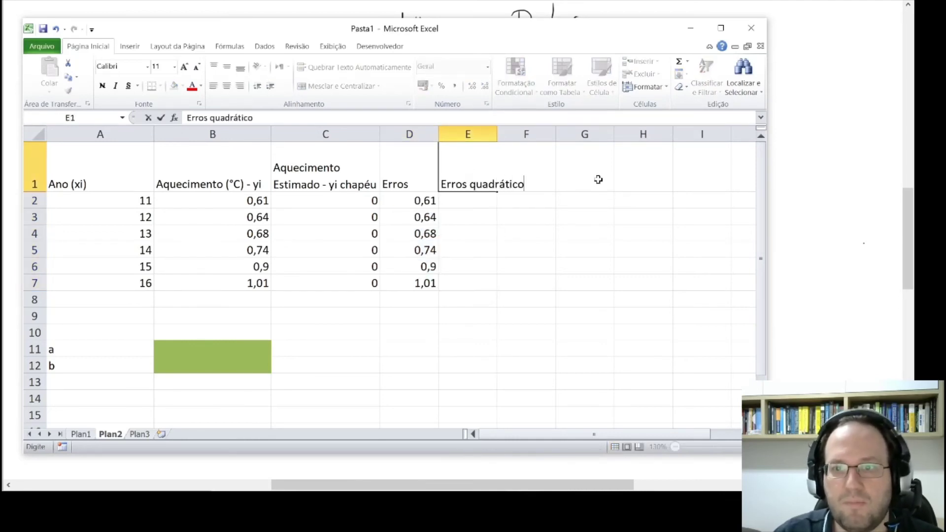
key(Return)
Step: Copy the wrapped-text formatting of cell C1 to E1 and widen column E so the heading fits on two lines
click(312, 168)
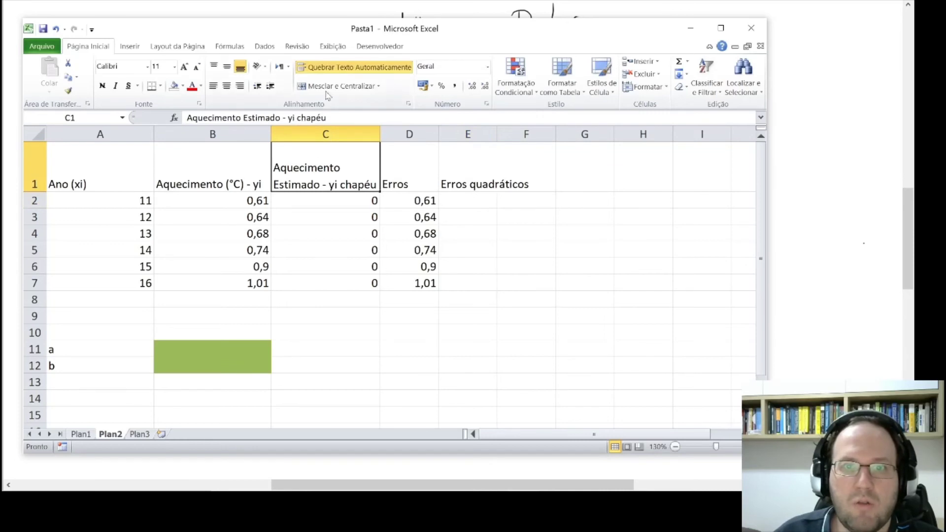
click(69, 90)
click(480, 177)
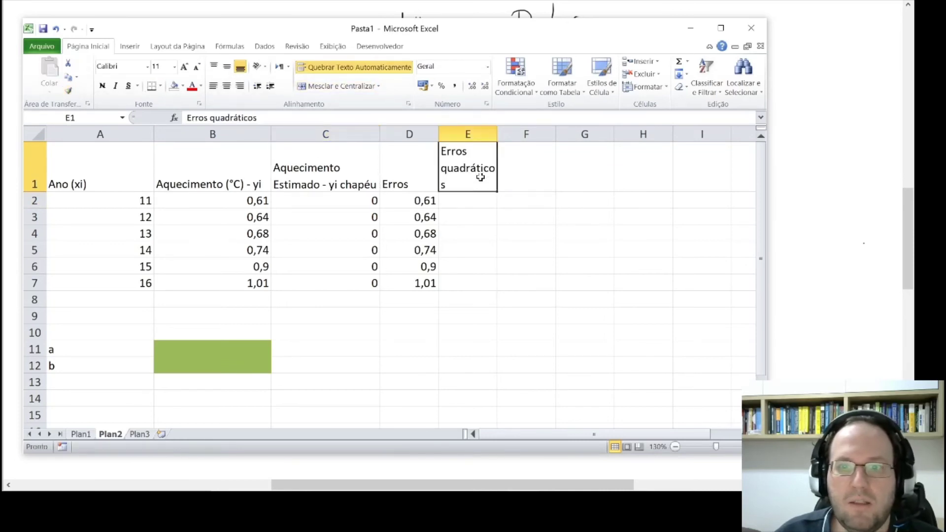
drag(496, 135, 512, 135)
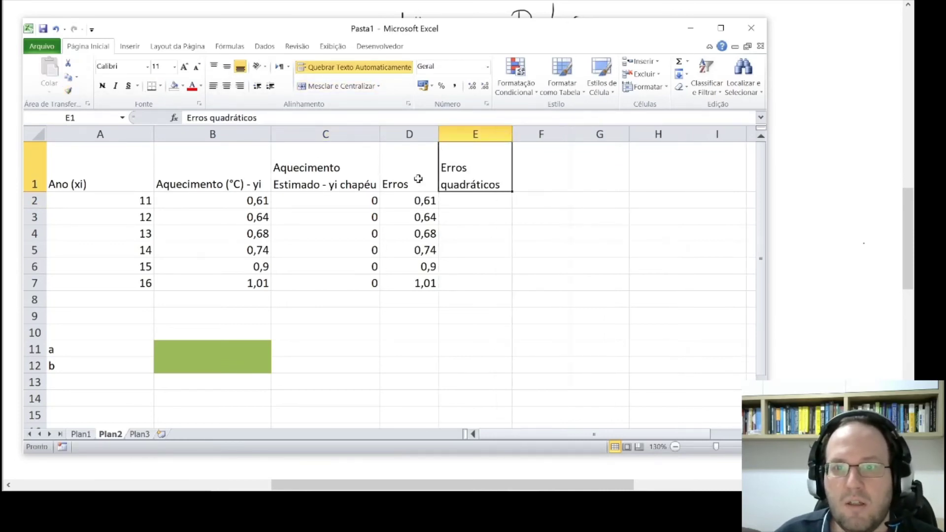
Step: Enter the formula =D2^2 in cell E2 to square the first error
click(420, 206)
click(477, 209)
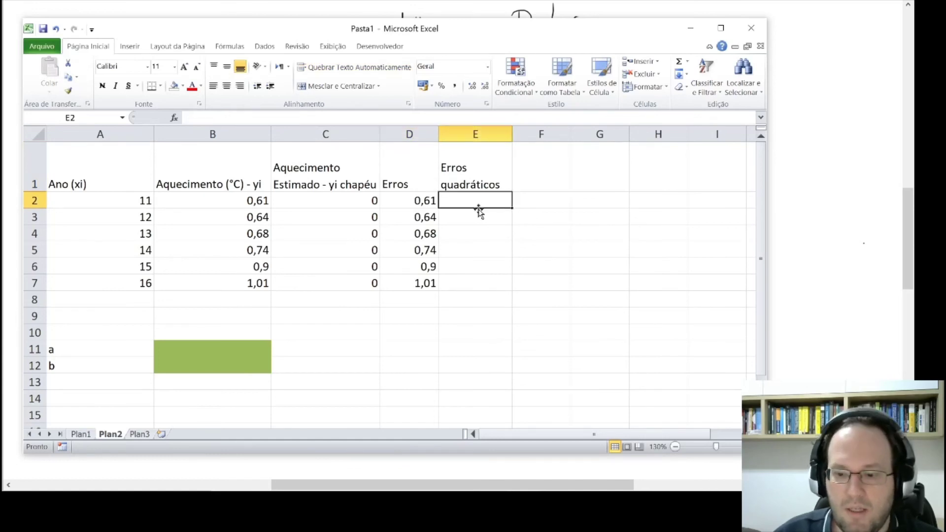
text(=)
key(Left)
text(^)
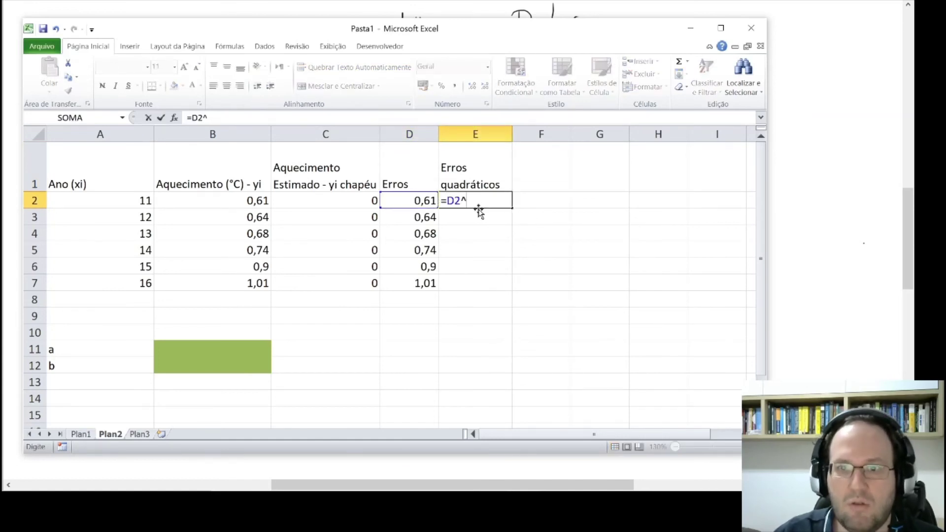
key(Return)
key(n)
key(Return)
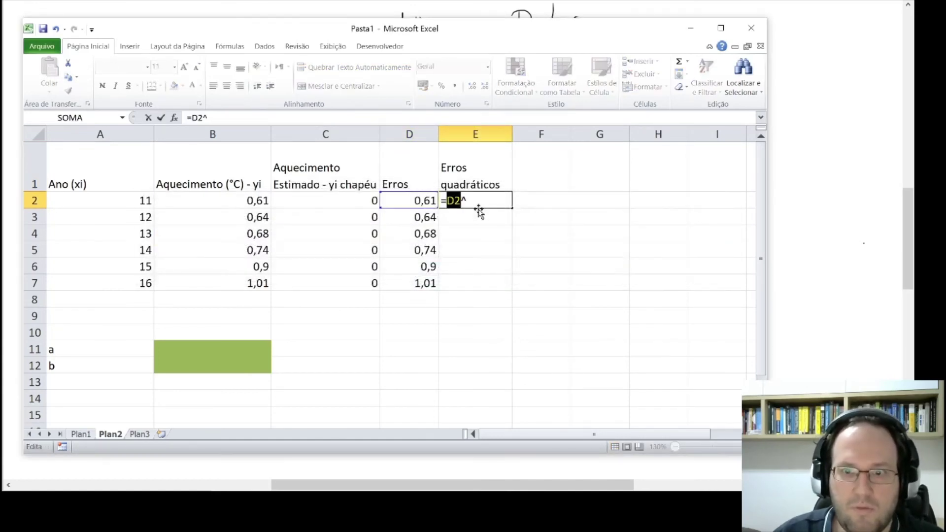
key(End)
text(2)
key(Return)
key(Up)
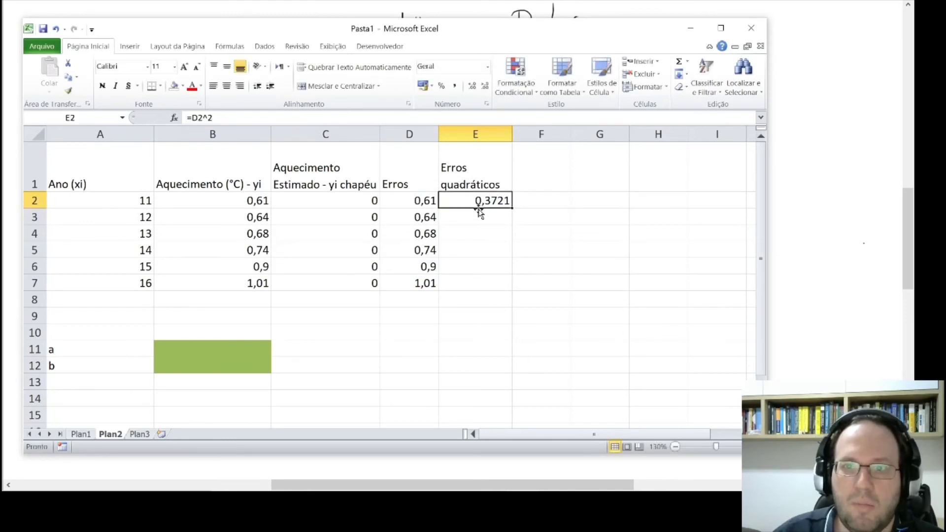
Step: Fill the squared-error formula from E2 down to E7
double_click(513, 208)
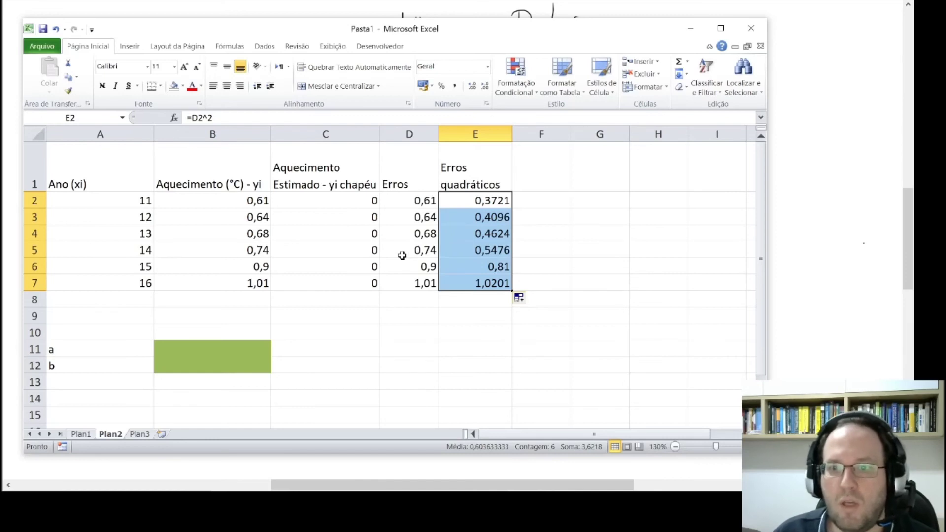
click(491, 175)
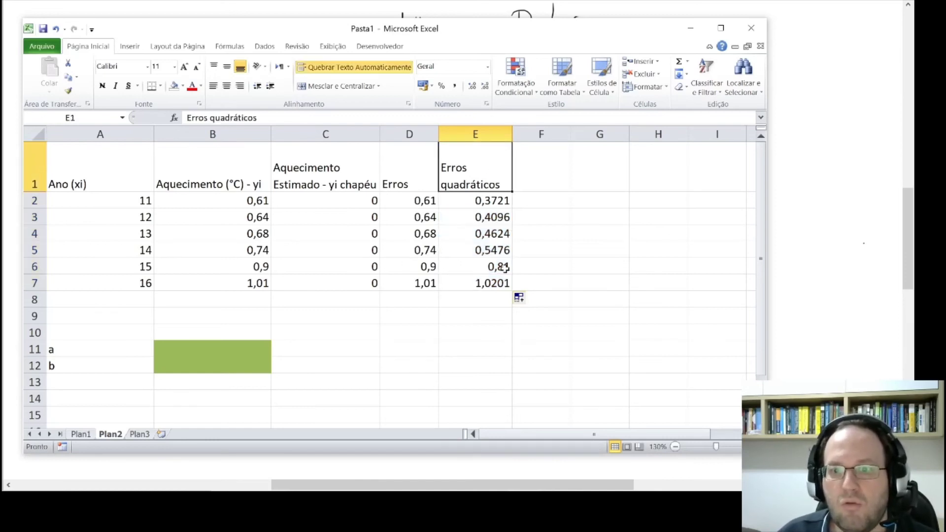
click(499, 280)
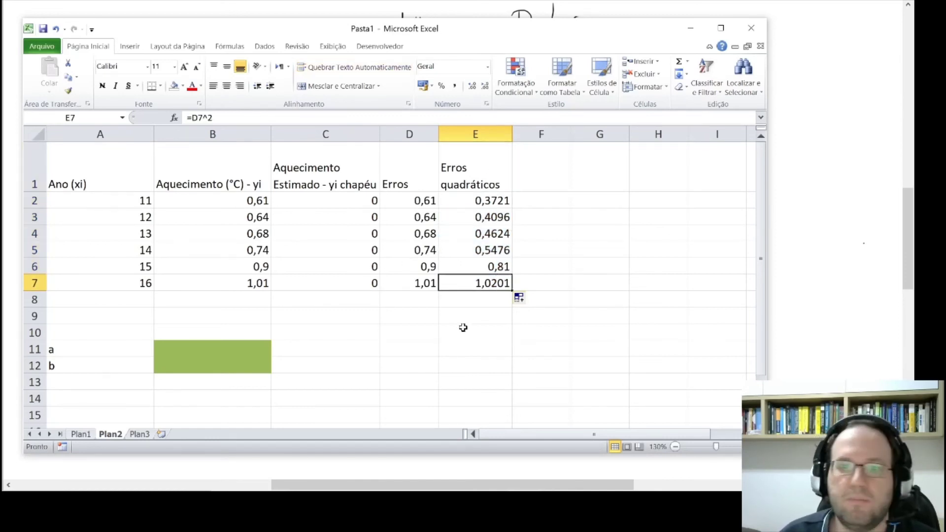
Step: Enter the label "Soma dos erros" in cell A14
click(110, 409)
key(Up)
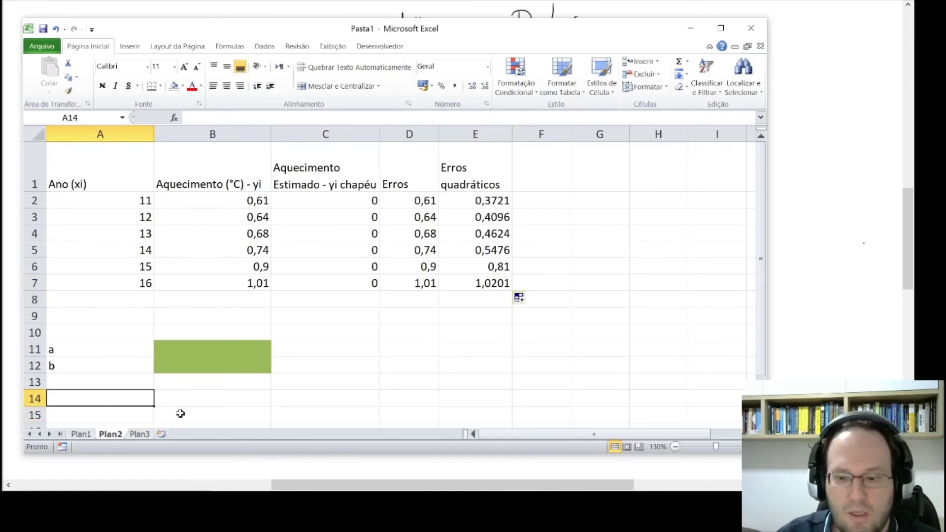
text(Soma)
key(Tab)
key(Left)
key(F2)
text(dos erro)
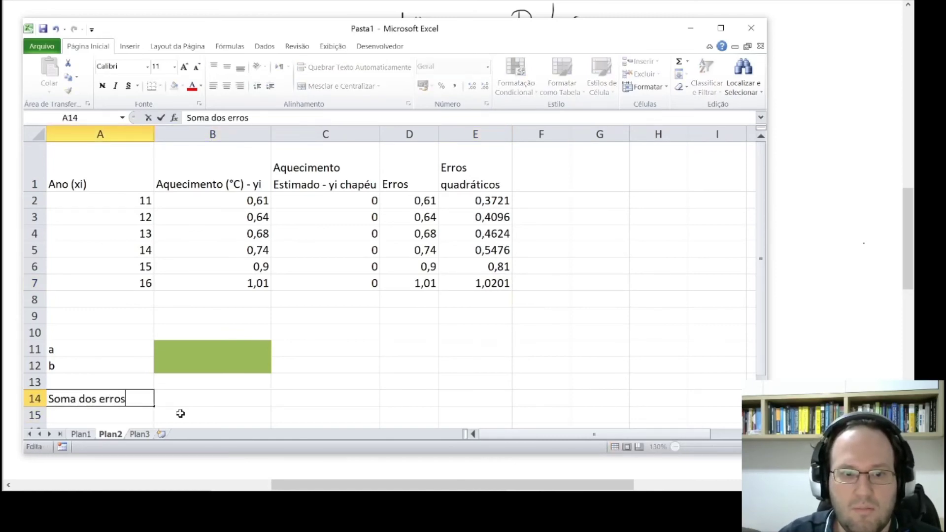
text(s)
key(Tab)
Step: Enter =soma(E2:E7) in cell B14 to total the squared errors
text(=soma()
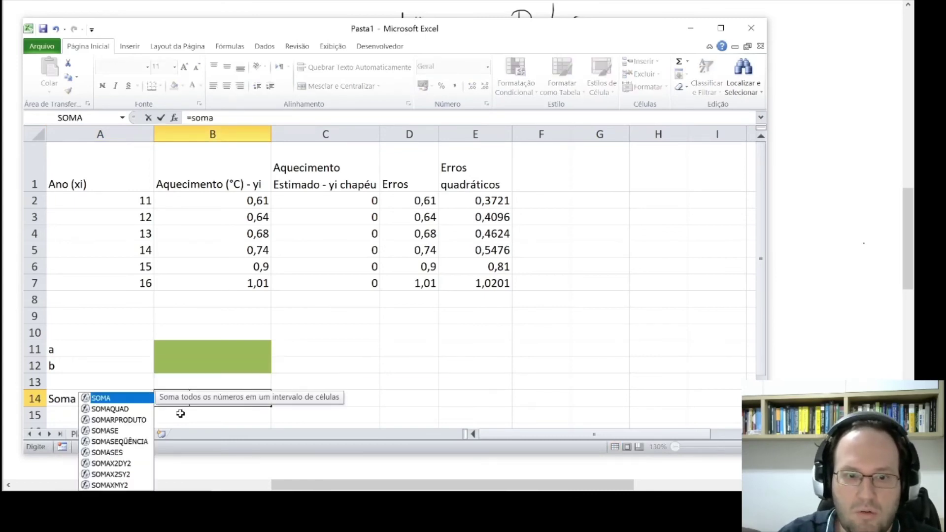
key(Right)
key(Right)
key(Right)
key(Up)
key(Up)
key(Up)
key(Up)
key(Up)
key(Up)
key(Up)
key(shift+Up)
key(shift+Up)
key(shift+Up)
key(shift+Up)
key(shift+Up)
text())
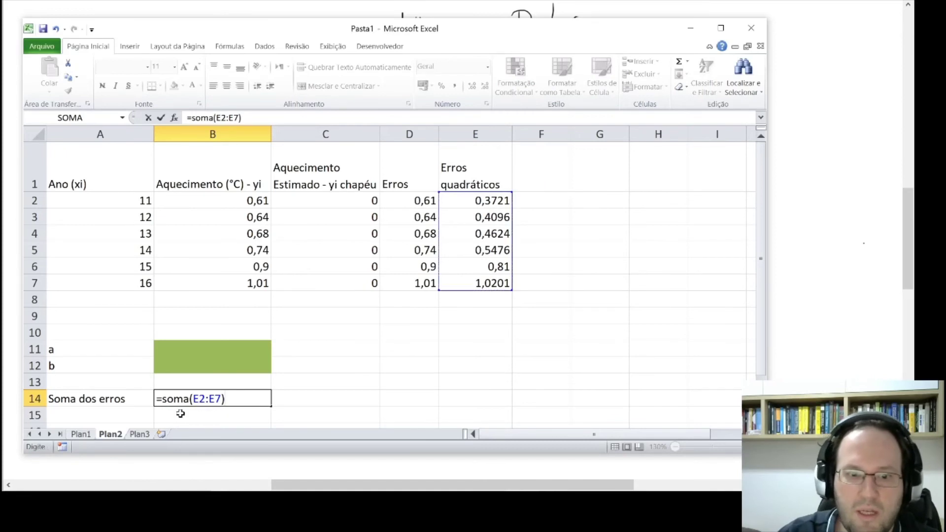
key(Return)
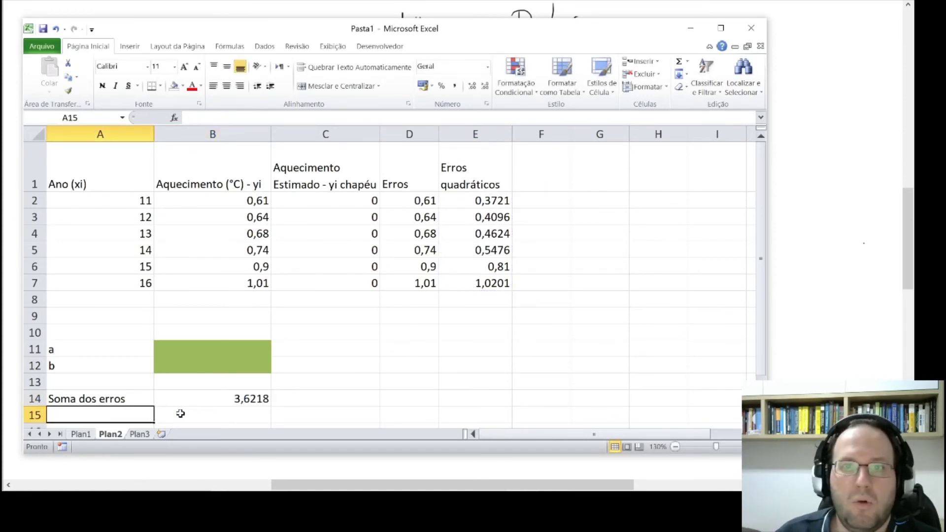
Step: Open Solver and define cell B14 as the objective with the goal Mín
click(265, 46)
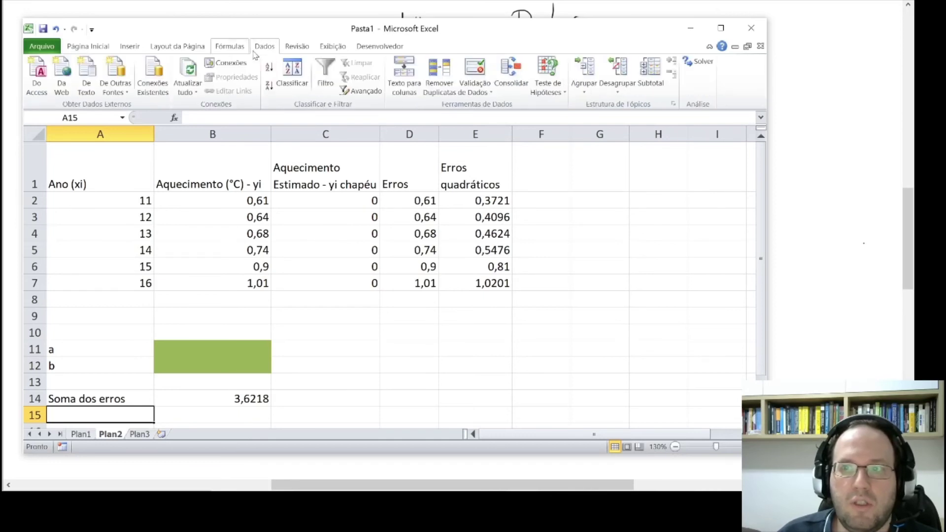
click(696, 62)
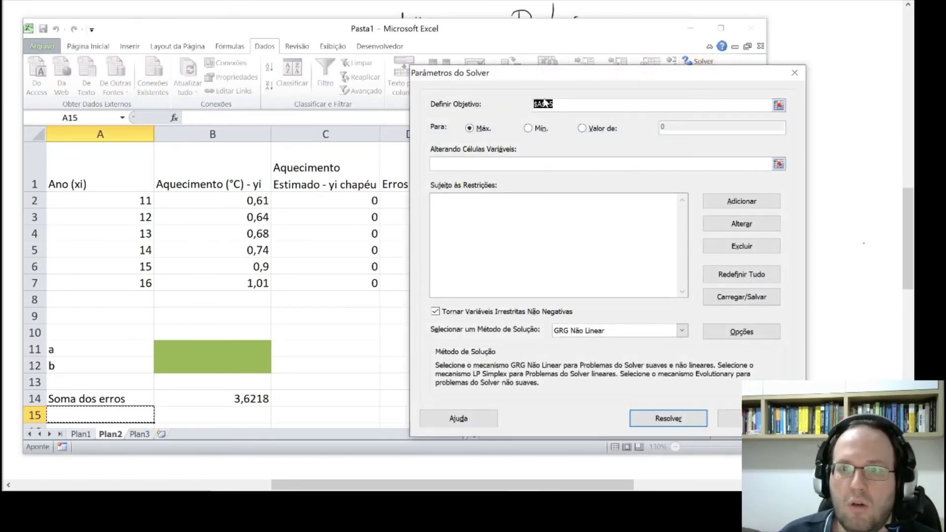
click(779, 105)
click(252, 400)
click(802, 88)
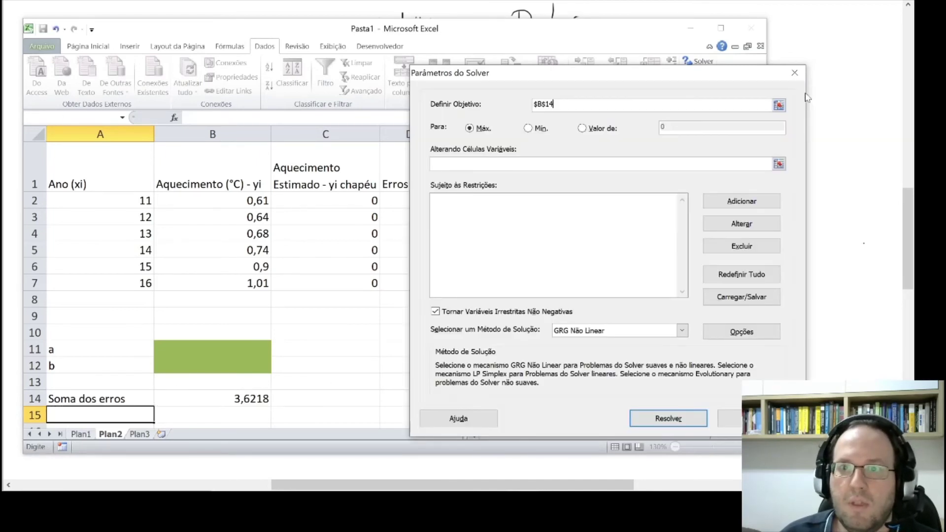
click(528, 129)
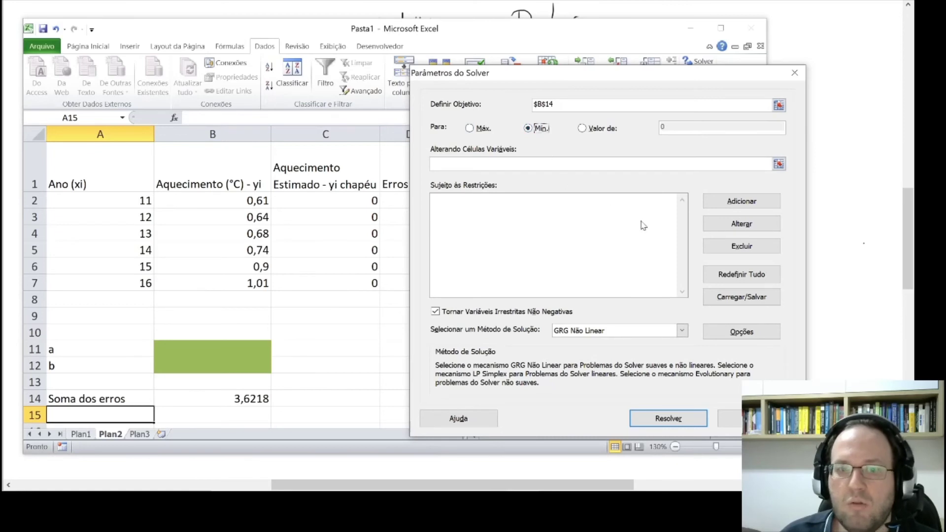
Step: Set $B$11:$B$12 as the Solver's variable cells and allow unconstrained variables to be negative
click(779, 163)
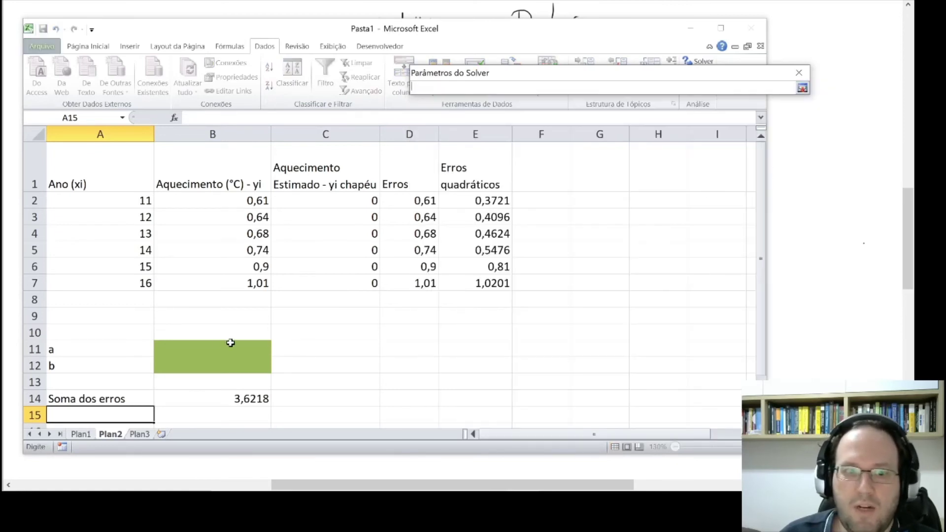
drag(212, 344, 212, 364)
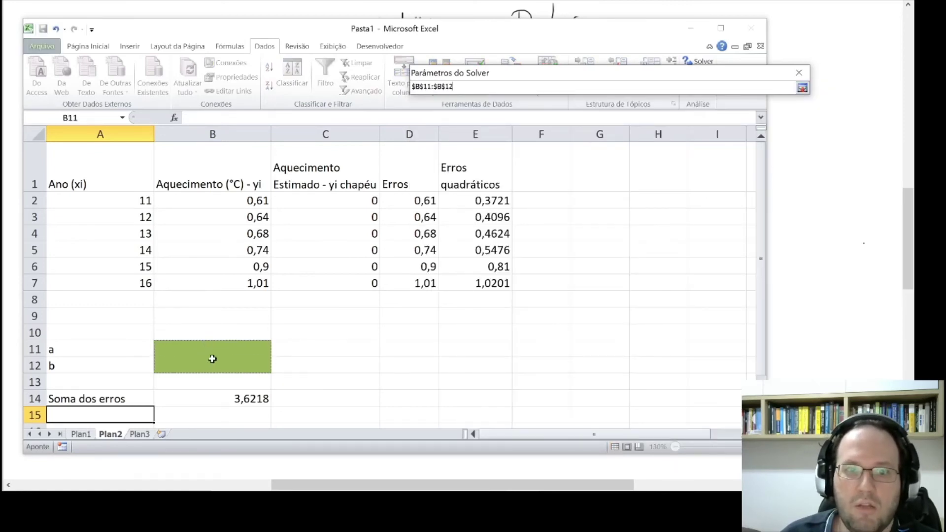
click(802, 87)
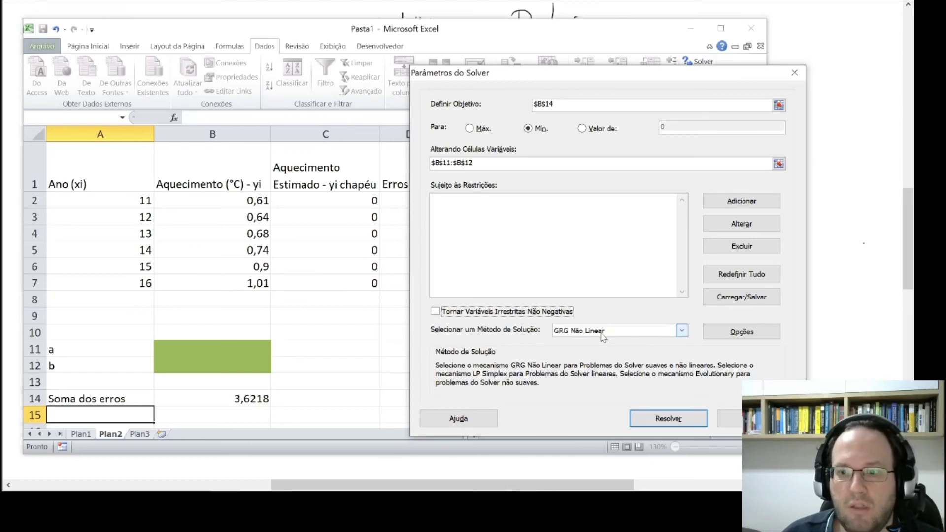
Step: Run Solver with the GRG Não Linear method, keep its solution and check coefficients a and b in B11 and B12
click(659, 420)
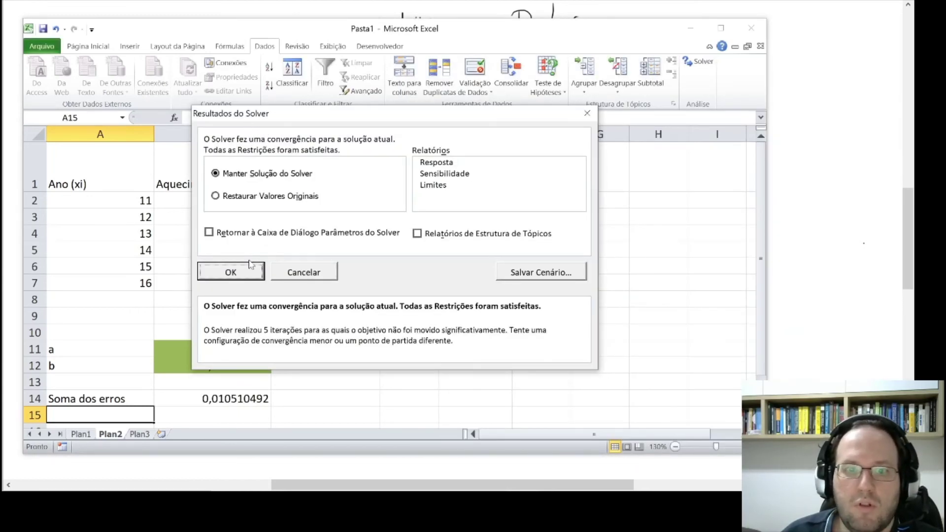
click(236, 271)
click(219, 347)
click(232, 371)
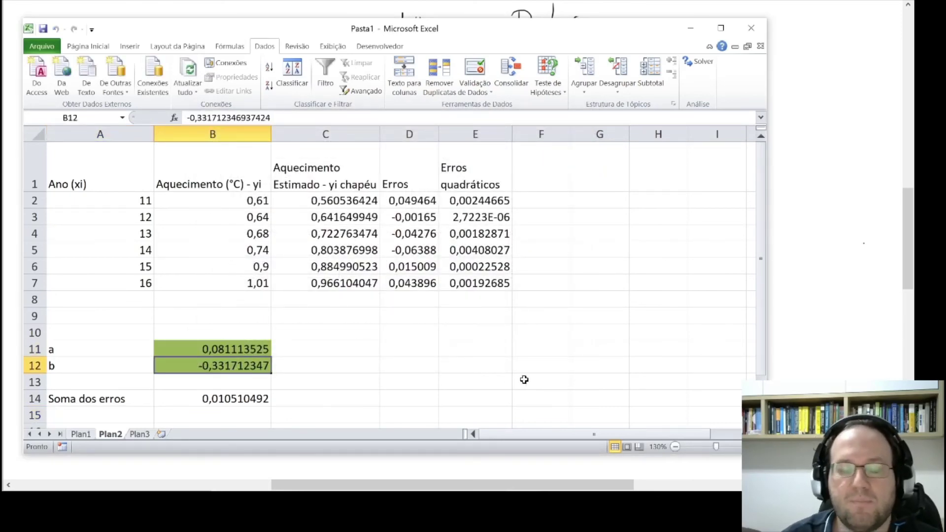
Step: Insert a markers-only scatter chart of the year and warming data in A2:B7
drag(147, 197, 215, 280)
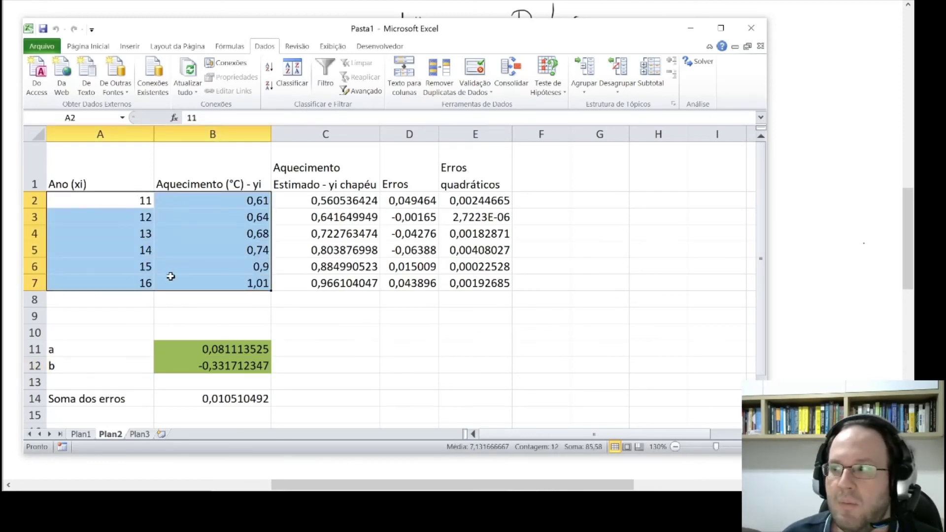
click(129, 46)
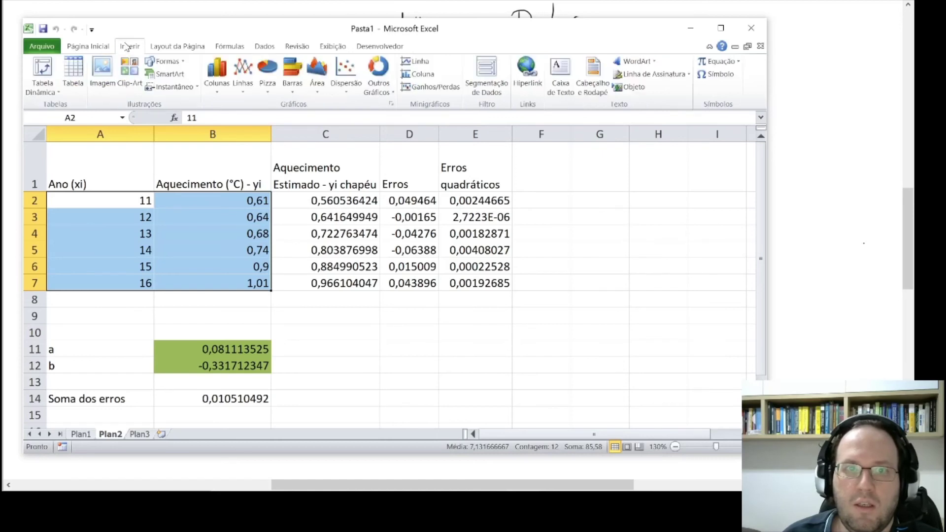
click(346, 76)
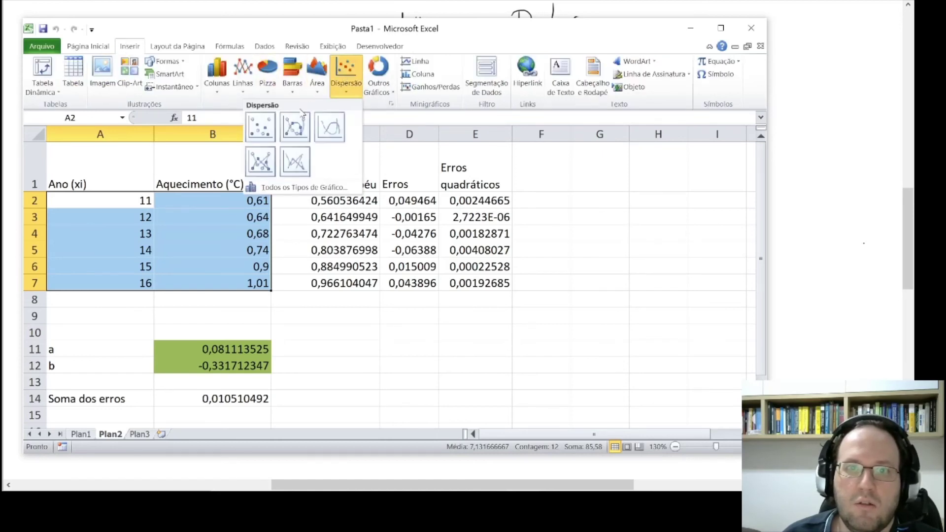
click(264, 128)
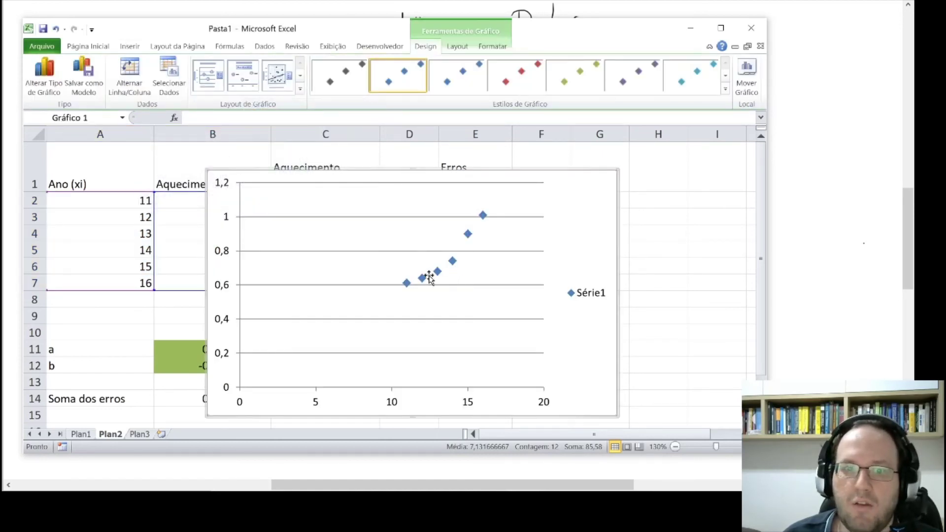
Step: In the maximised window, move the scatter chart below the data table, clear of the coefficient cells, and delete its legend
click(720, 27)
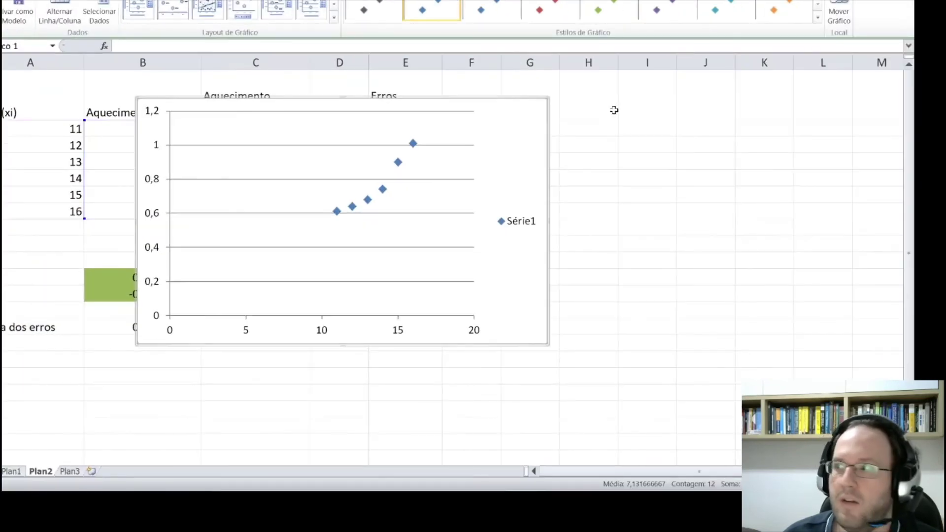
drag(312, 102, 372, 237)
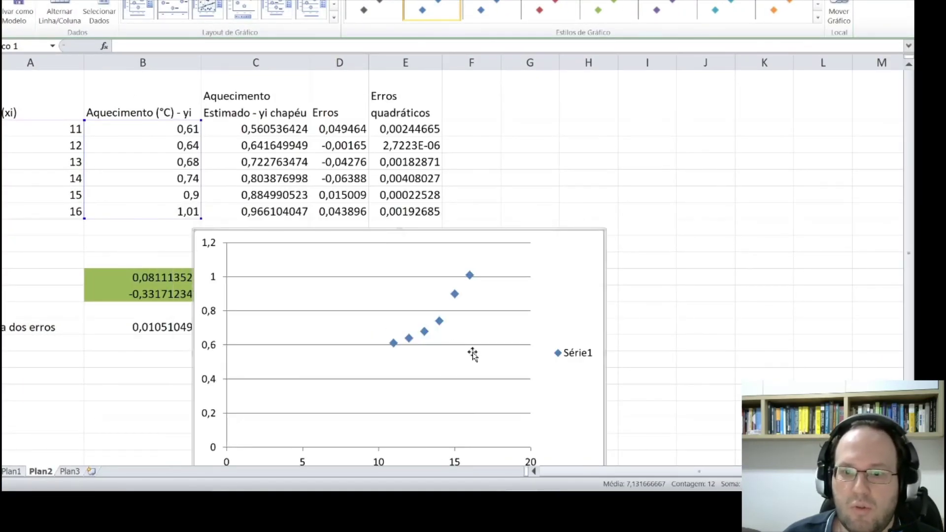
click(624, 242)
scroll(591, 242, down, 2)
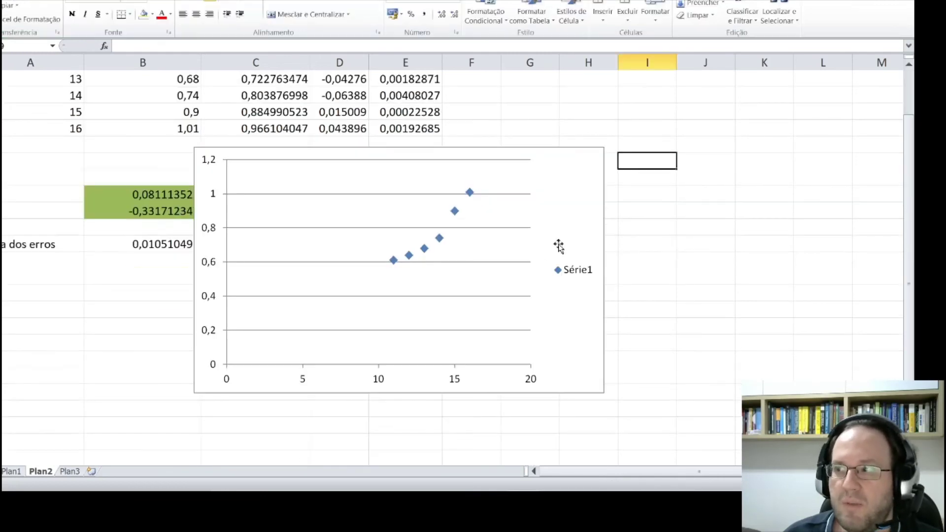
drag(441, 155, 474, 158)
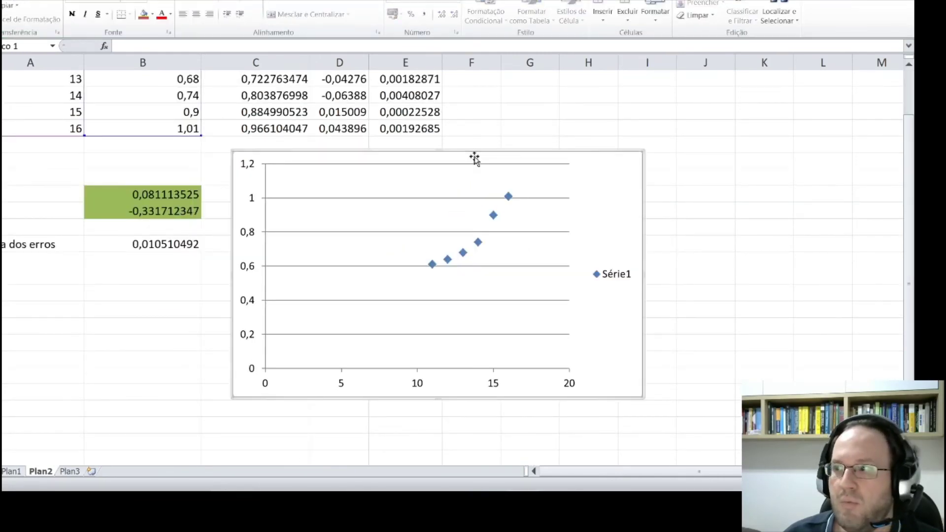
click(606, 280)
key(Delete)
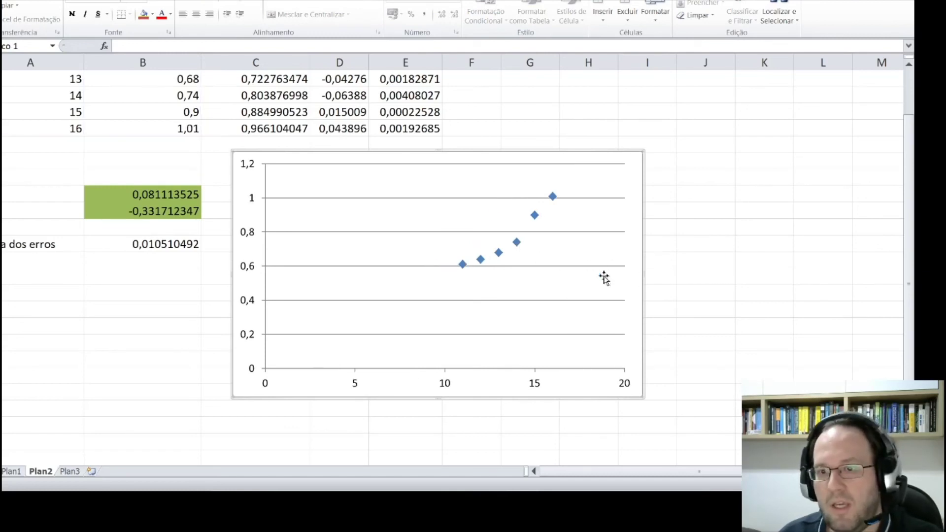
Step: Add a linear trendline with its equation displayed to the chart's data series, and move the equation clear of the line
click(535, 216)
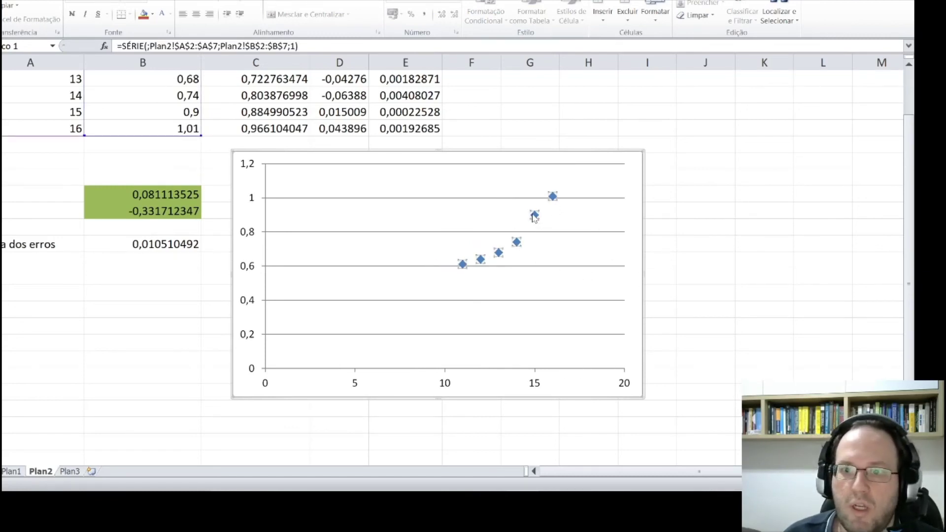
right_click(535, 217)
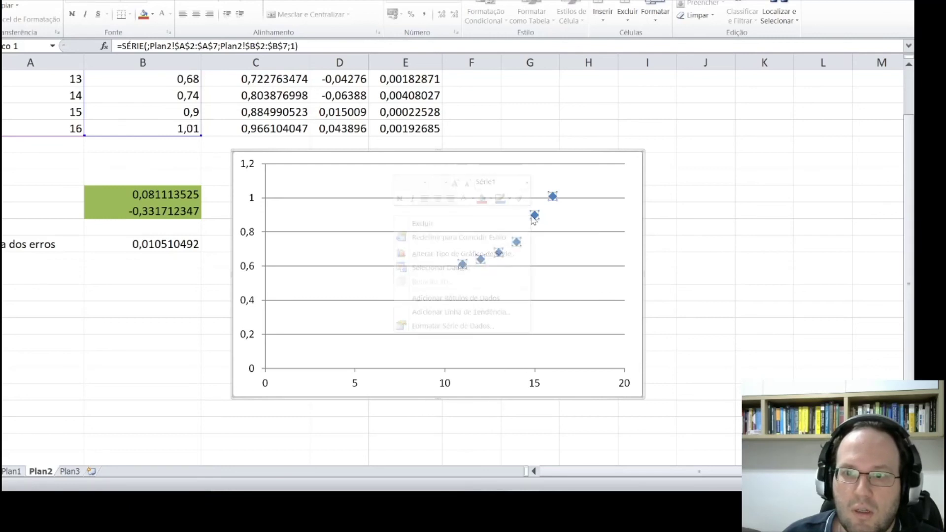
click(481, 312)
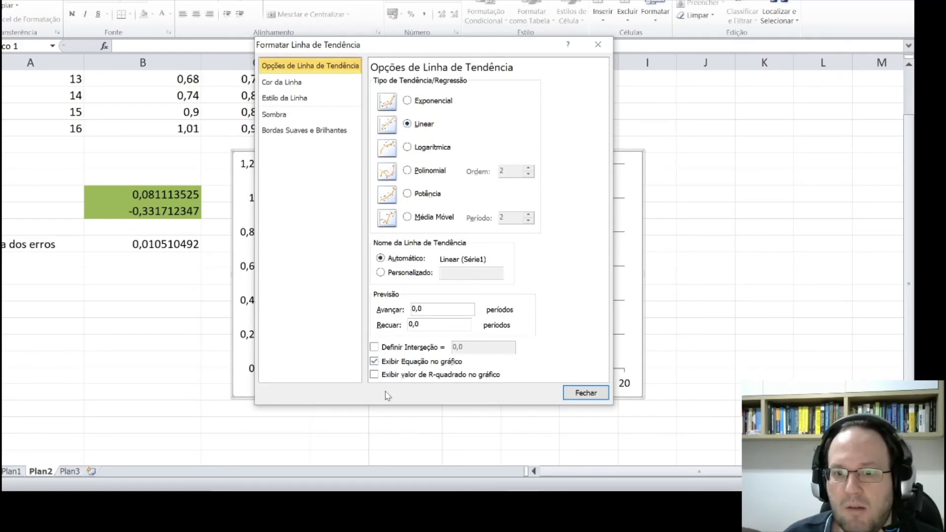
click(586, 393)
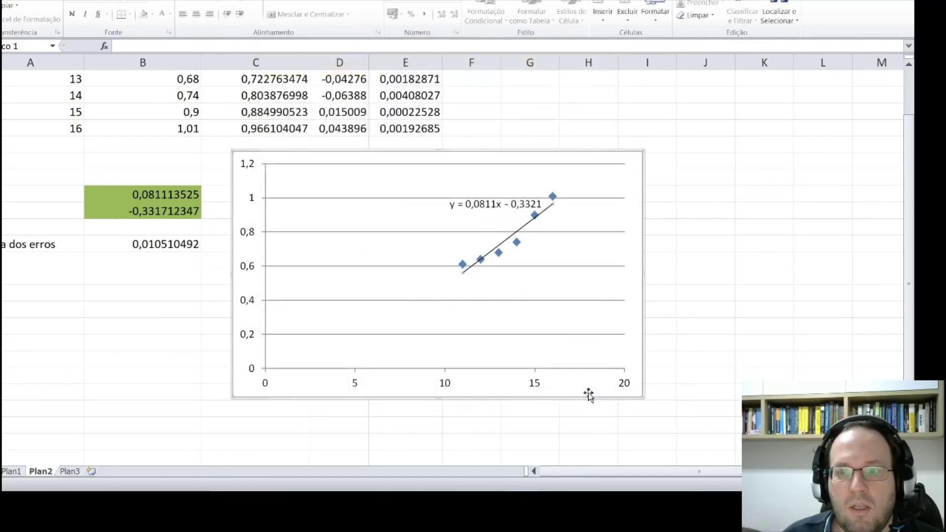
drag(483, 209, 374, 223)
click(688, 260)
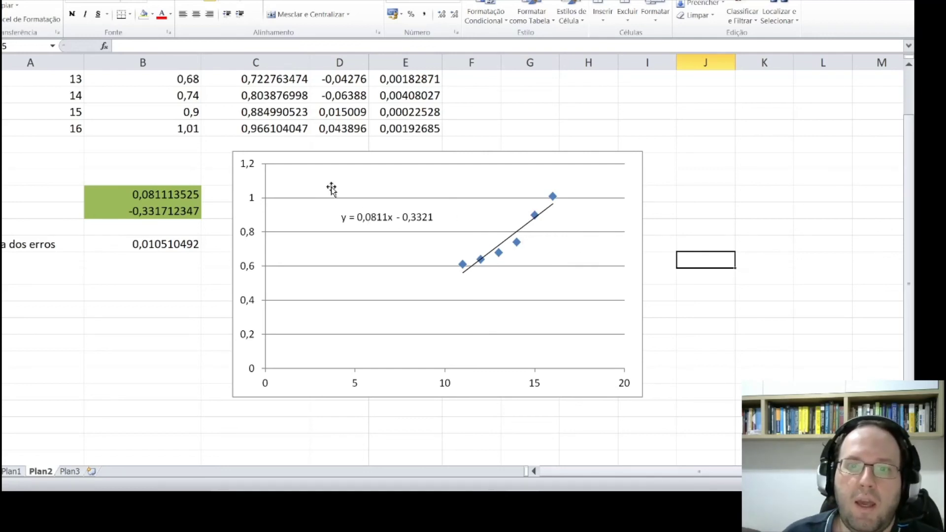
scroll(312, 171, up, 1)
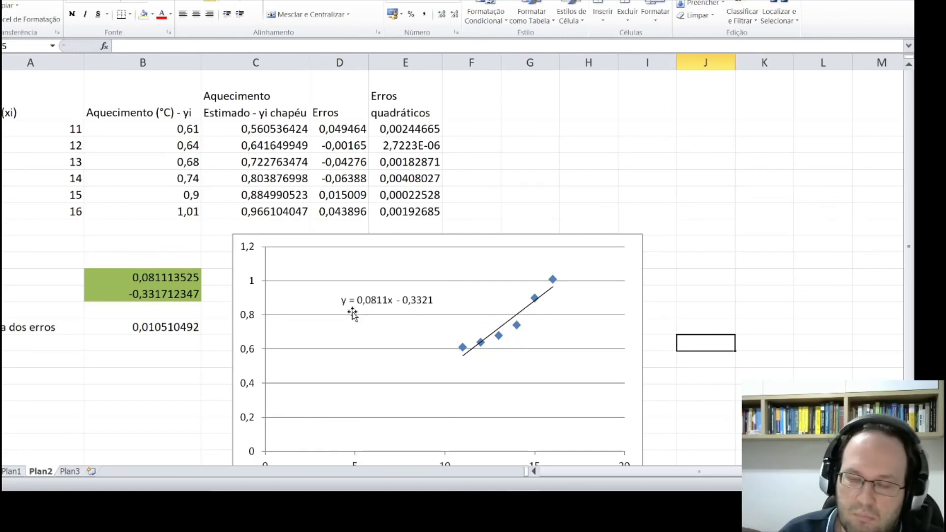
click(325, 307)
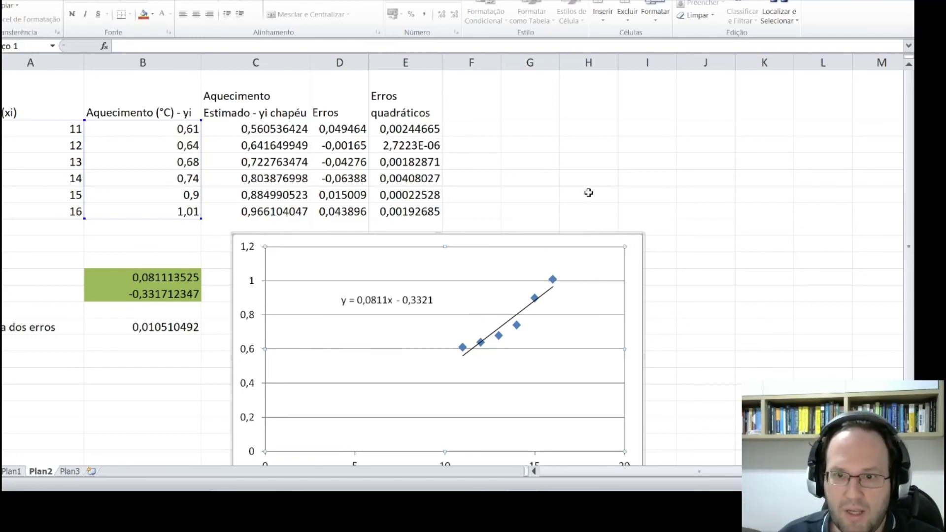
click(544, 295)
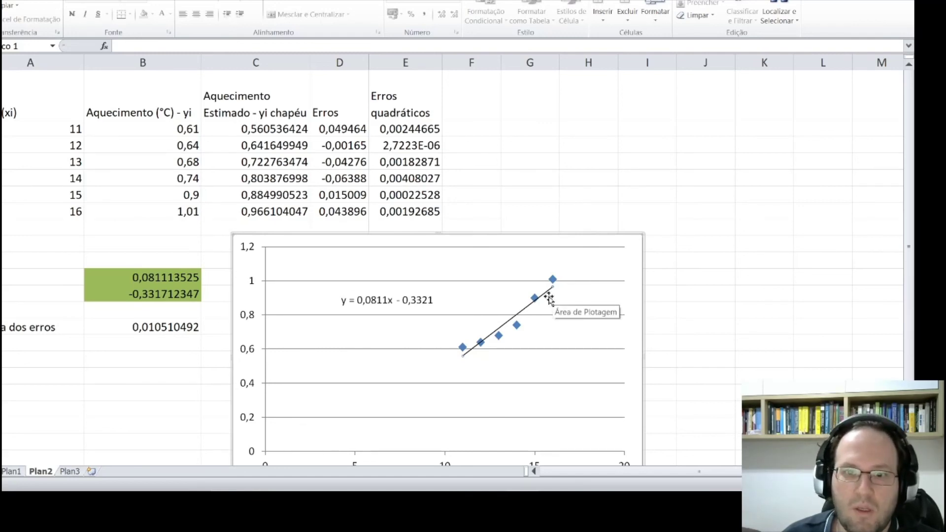
click(607, 154)
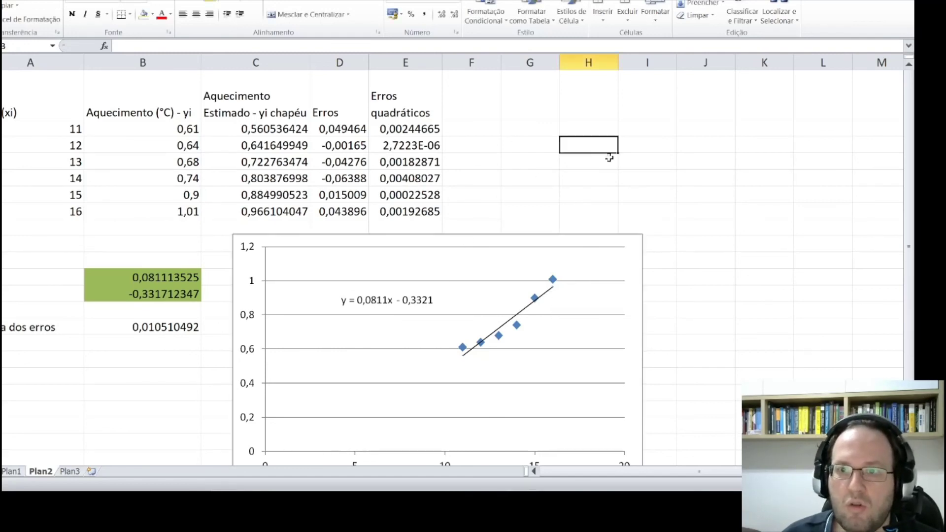
Step: Calculate the warming estimate for year 17 in H3 with the trendline equation, as =0,0811*17-0,3321
text(=0,0811)
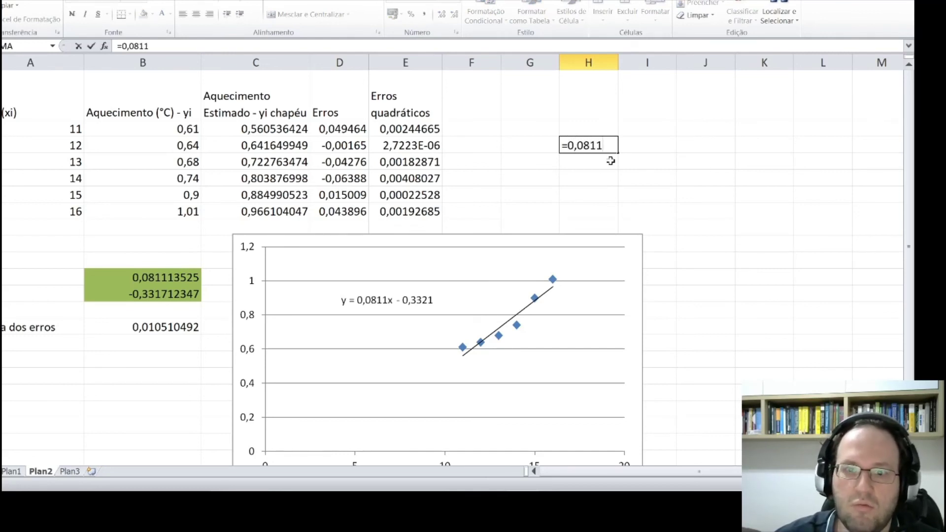
text(*17-0)
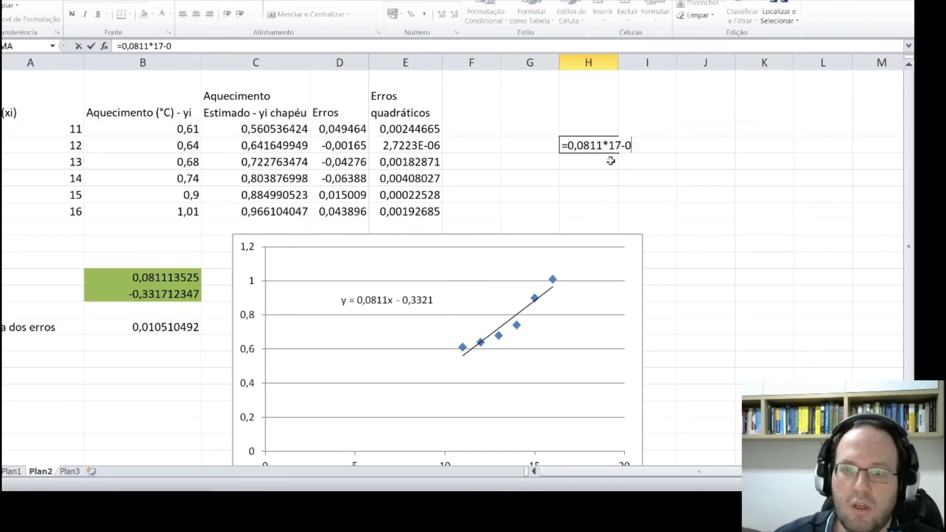
text(,3321)
key(Return)
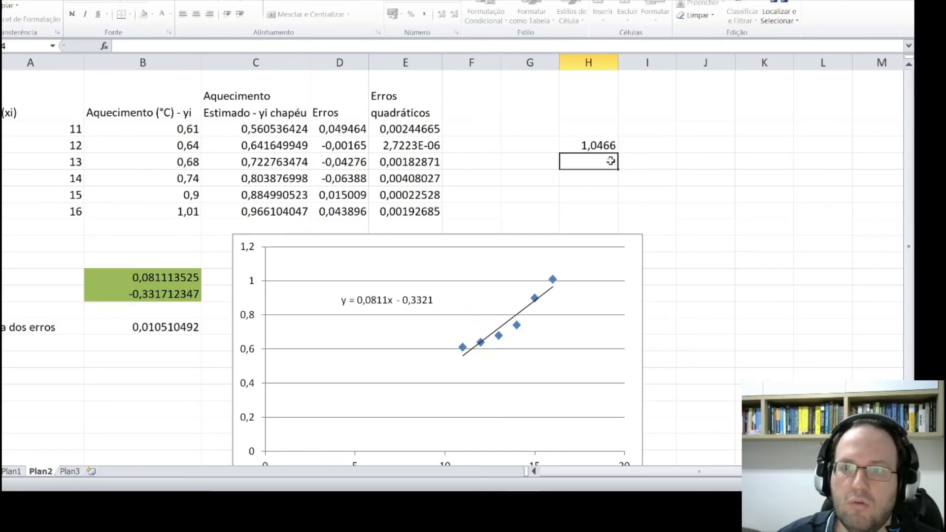
Step: Extend the chart's linear trendline forward by one period to x = 17, and check the estimate's formula in H3
double_click(550, 289)
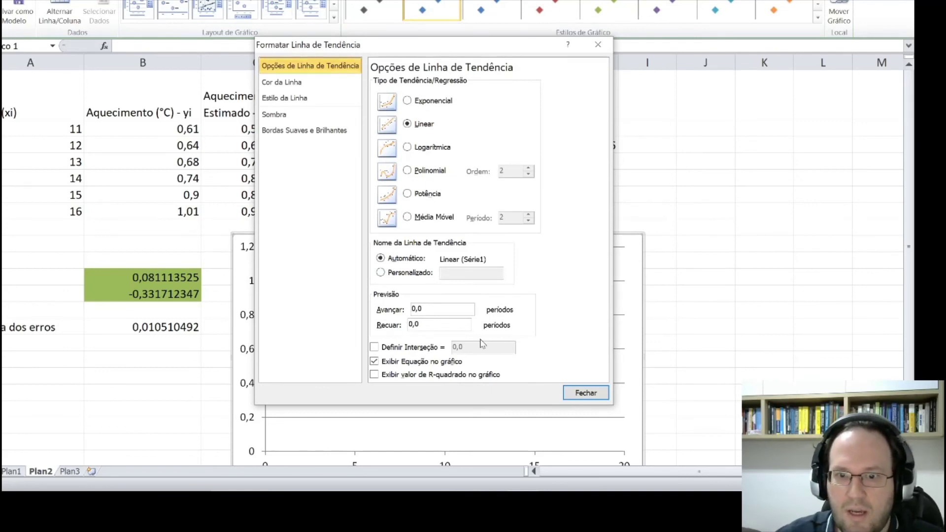
click(583, 393)
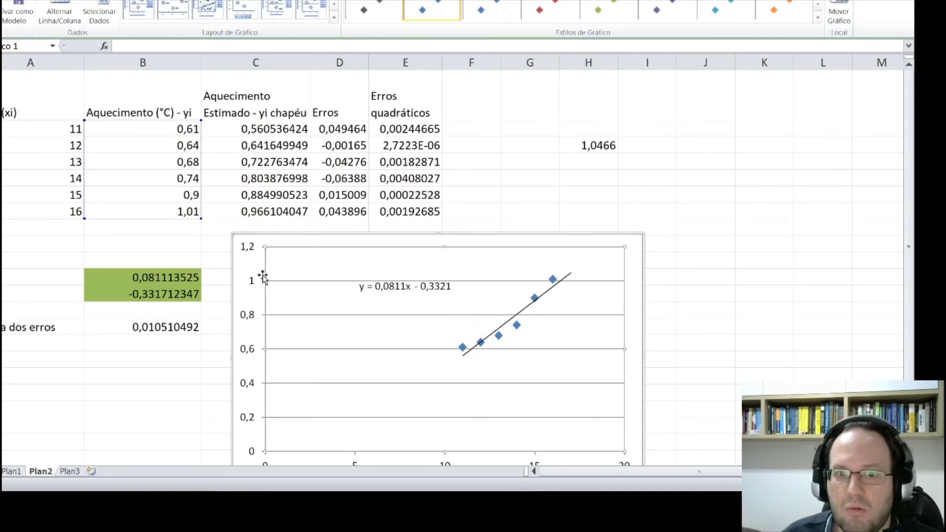
click(607, 145)
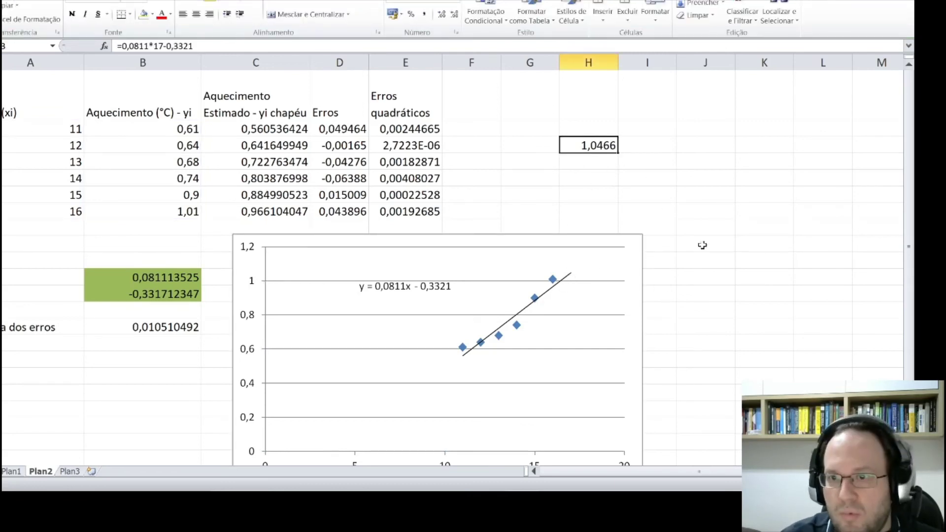